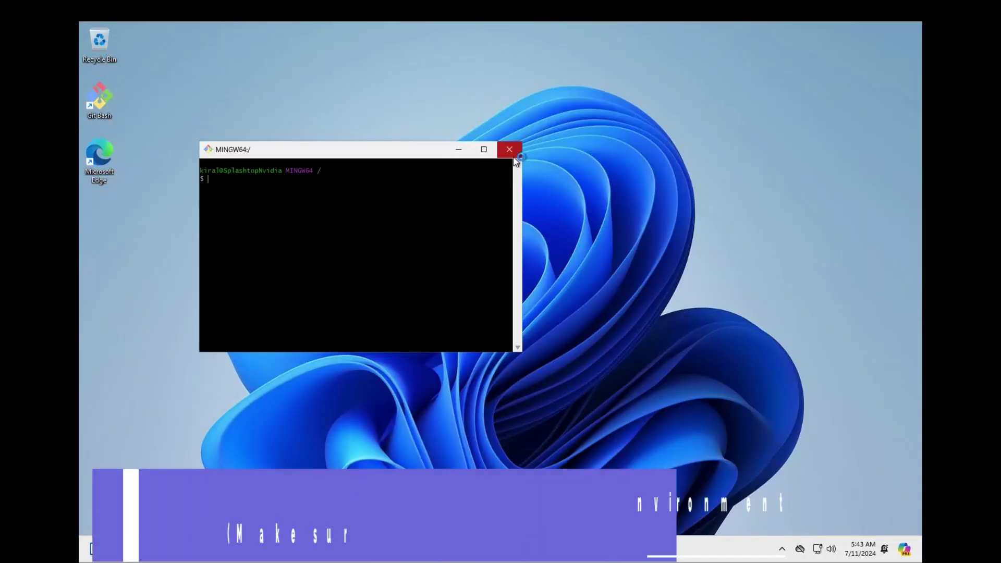
Close the MINGW64 Git Bash terminal window
click(510, 149)
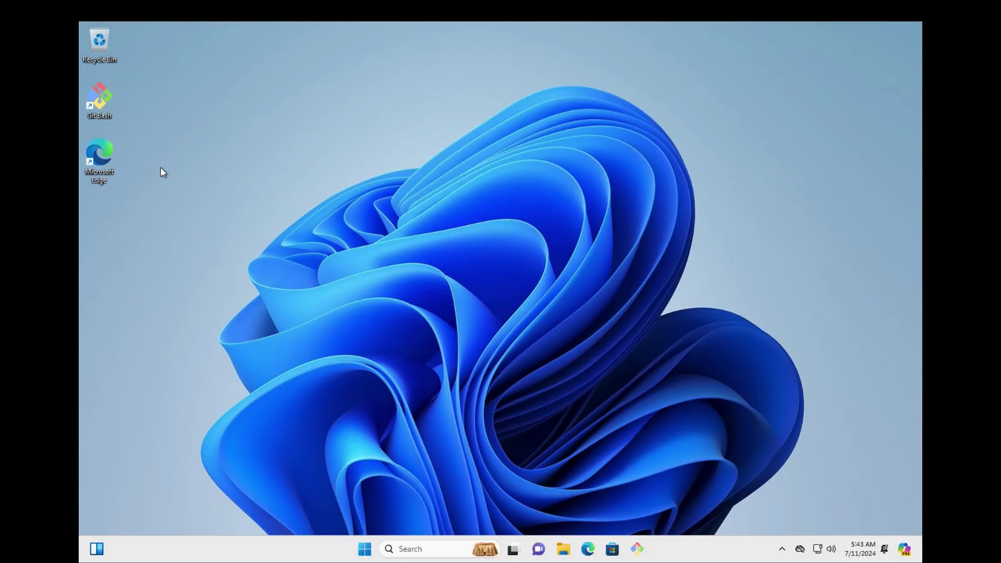
Launch Edge, search for 'miniconda' and open Anaconda's Installing Miniconda documentation
double_click(112, 157)
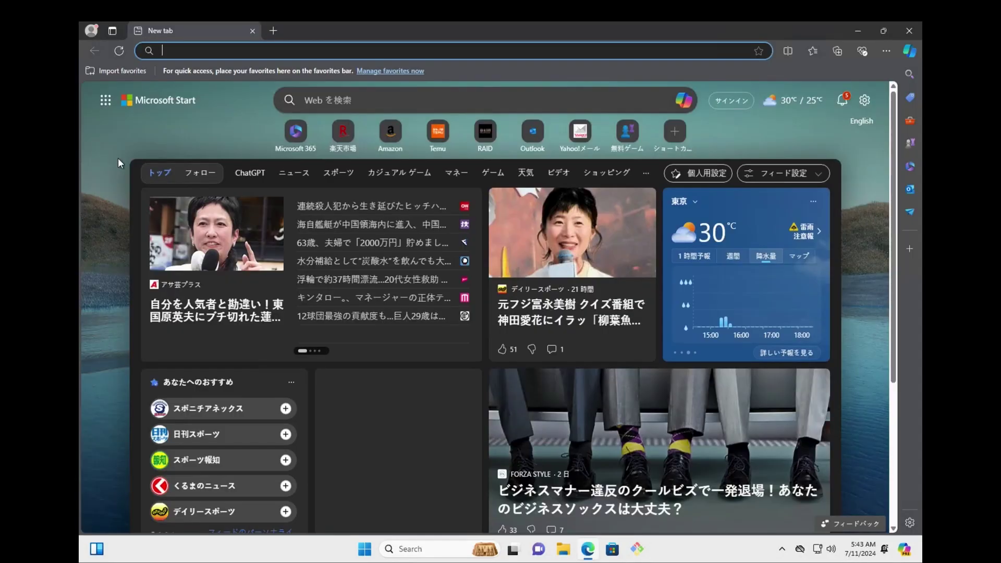
text(miniconda)
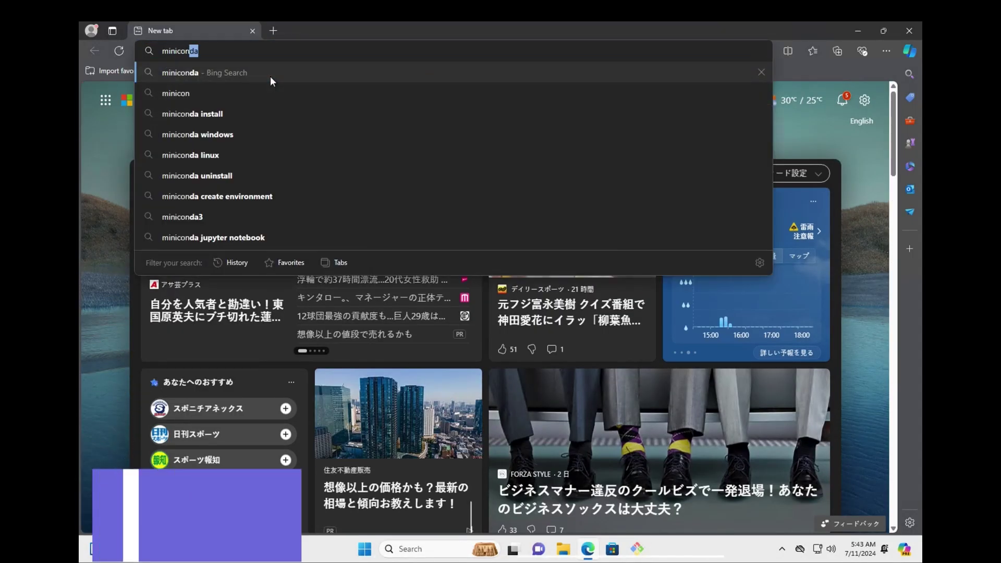
key(Return)
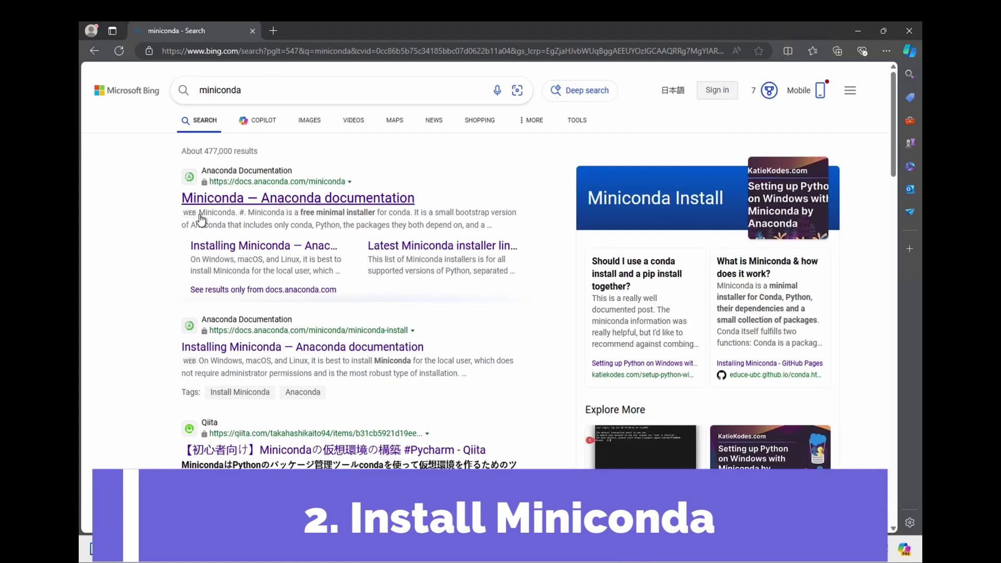
click(207, 356)
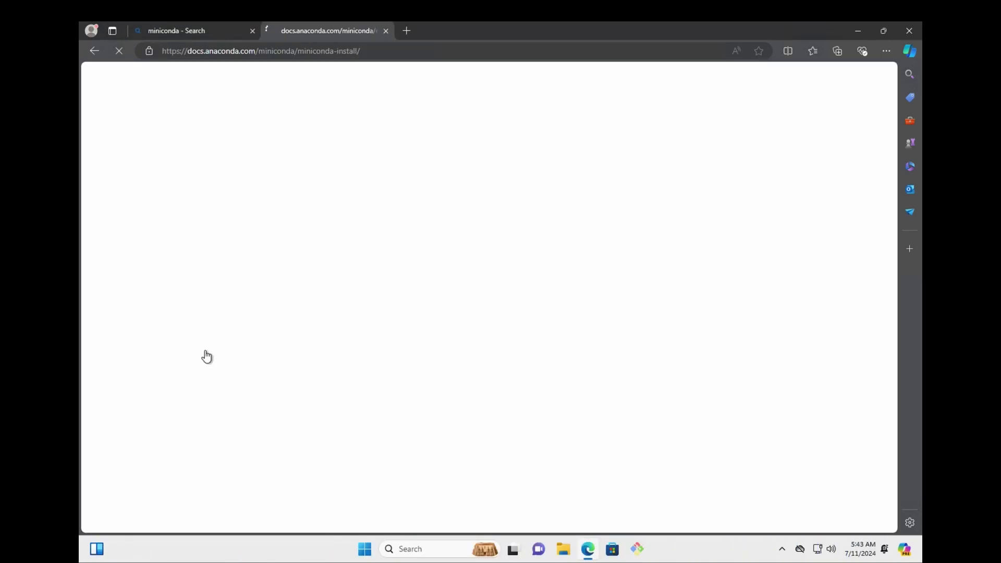
Go to the 'Latest Miniconda installer links by Python version' page in the docs
scroll(453, 338, down, 2)
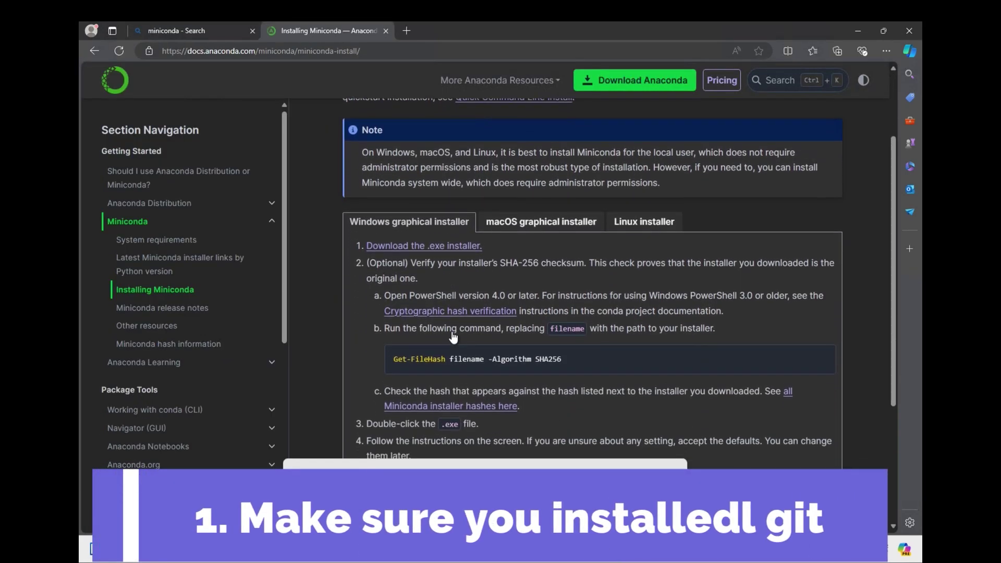
scroll(311, 316, down, 1)
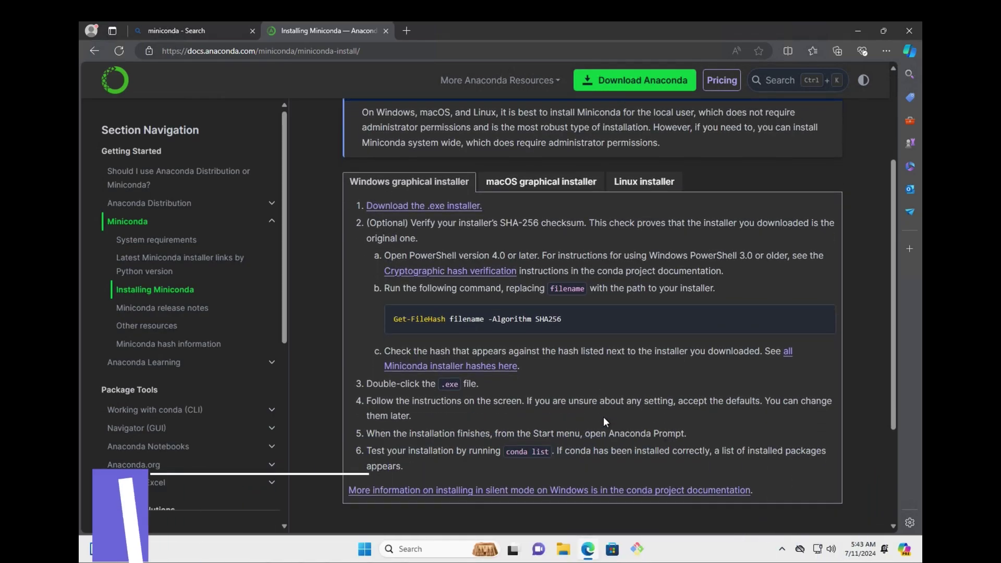
scroll(311, 316, up, 3)
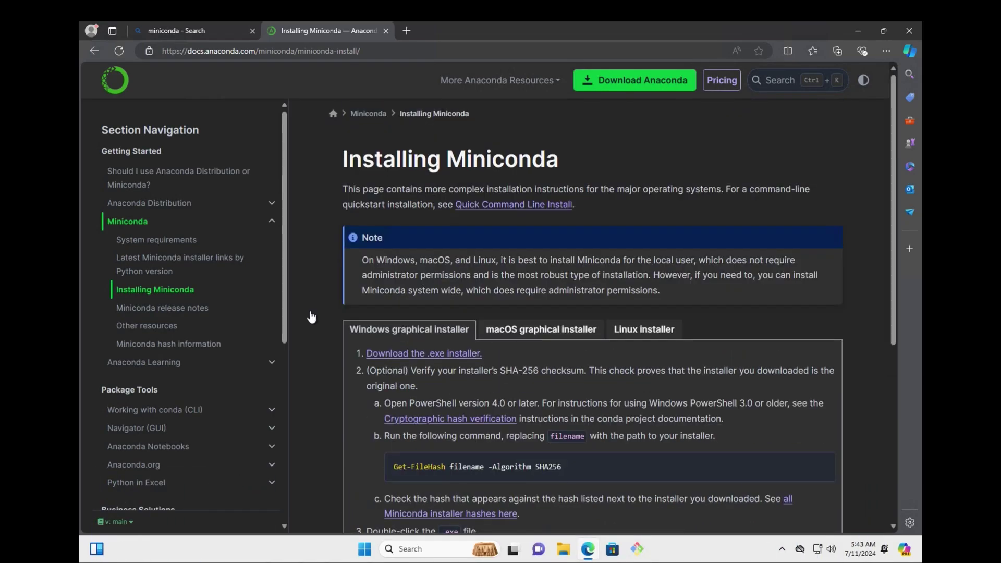
click(153, 222)
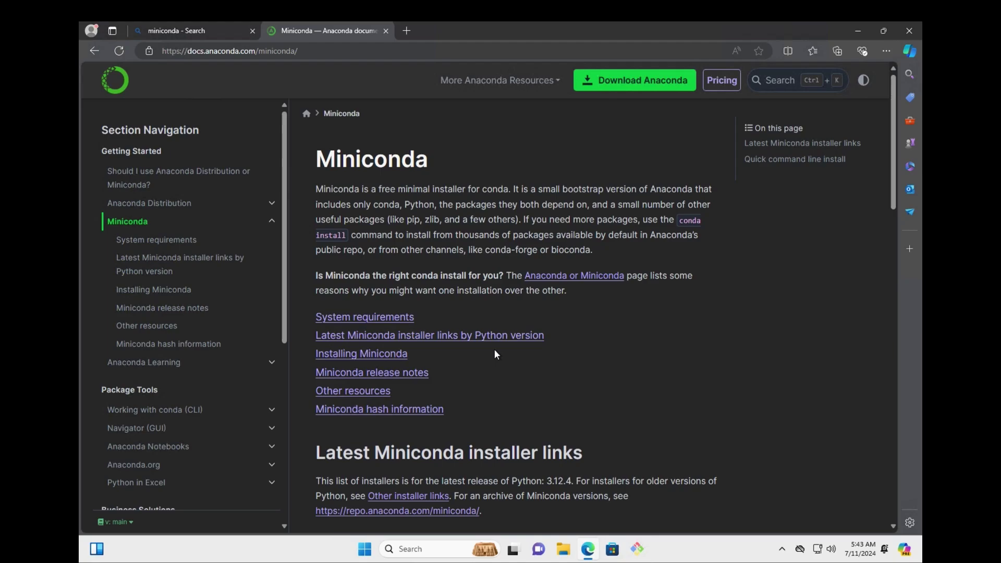
scroll(494, 355, down, 1)
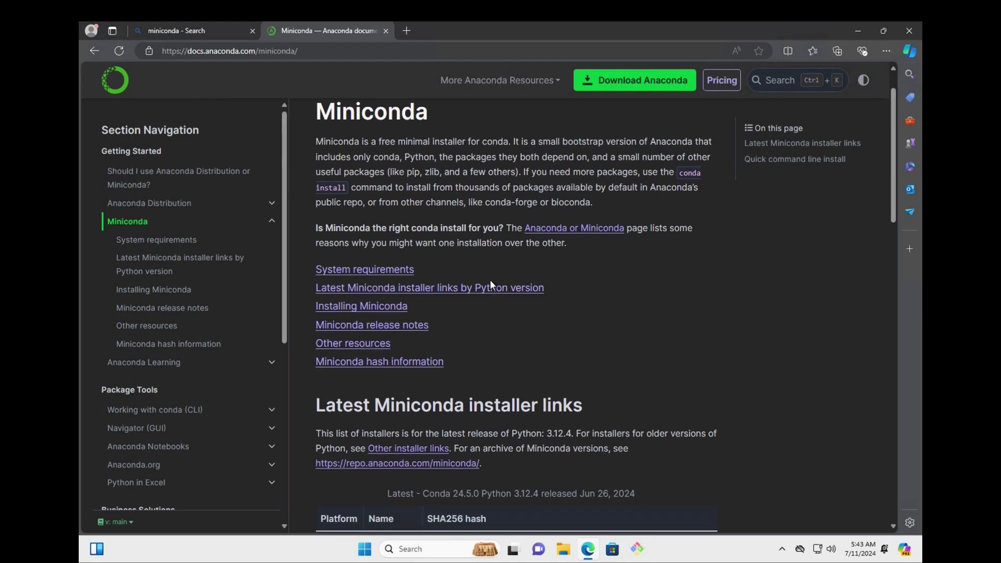
click(490, 283)
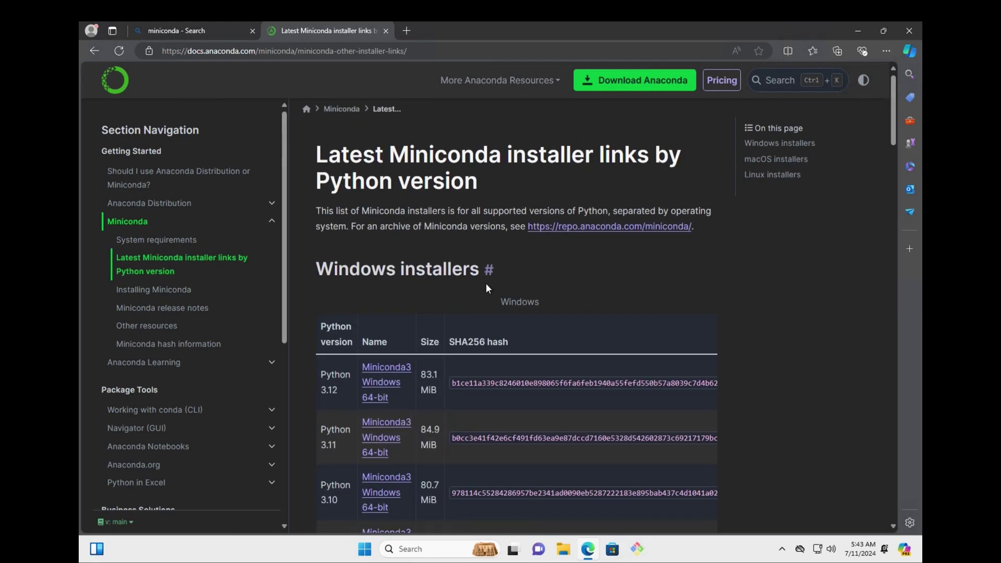
scroll(486, 284, down, 2)
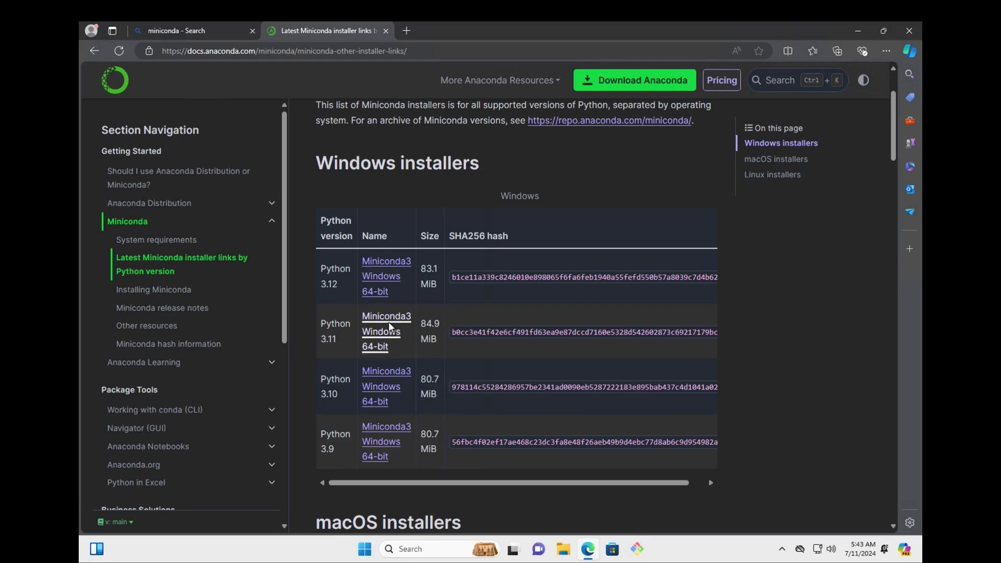
Download and run the Python 3.11 Windows 64-bit installer, accepting the license, All Users
click(385, 338)
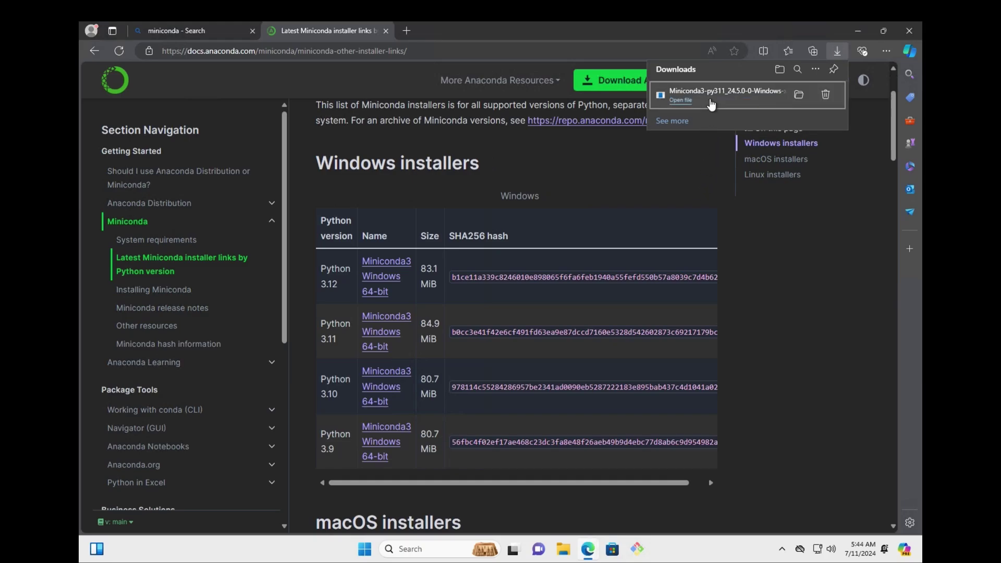
click(711, 101)
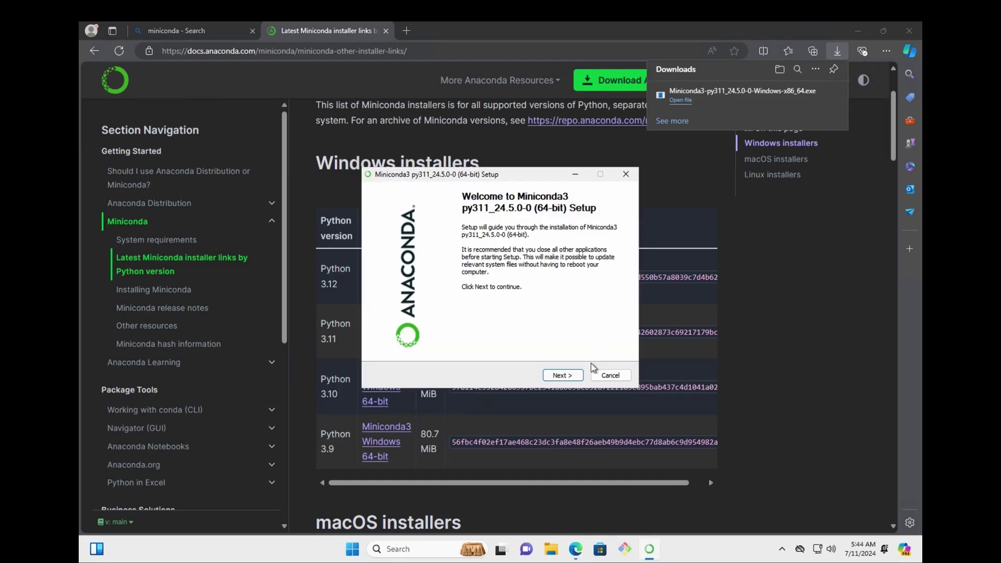
click(563, 375)
click(563, 375)
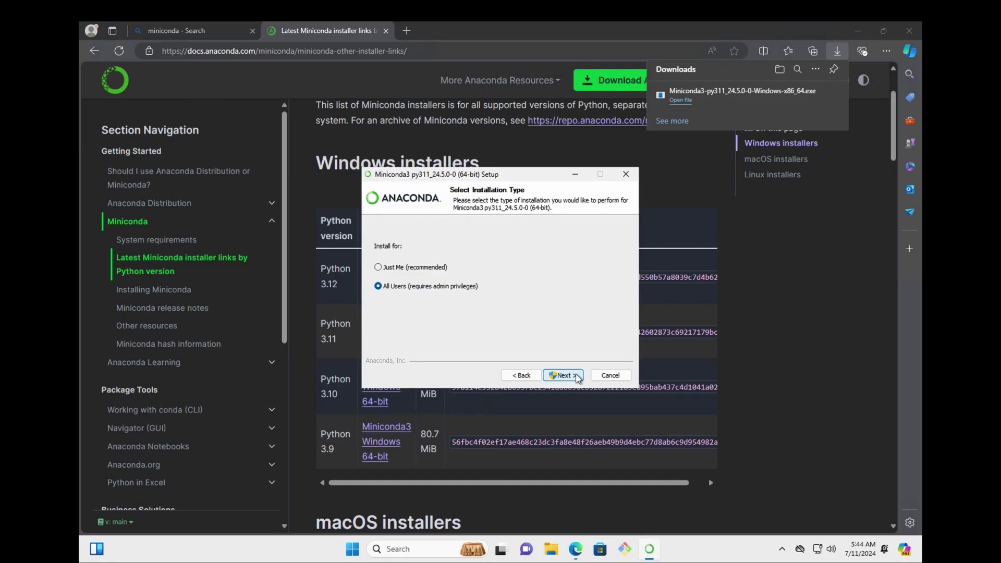
click(563, 376)
Keep the default location, enable 'Clear the package cache', install, then finish setup
click(577, 377)
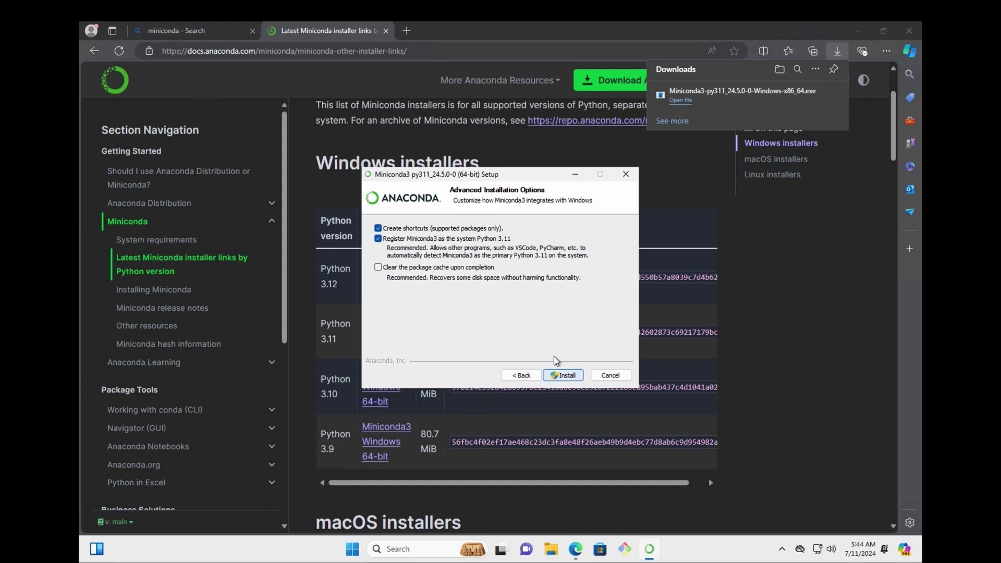
click(480, 268)
click(572, 376)
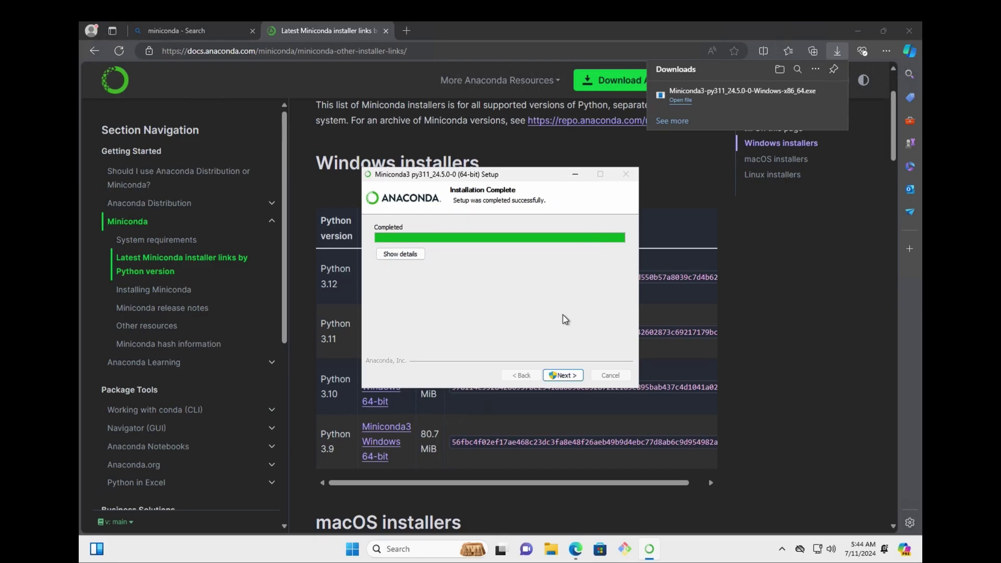
click(570, 380)
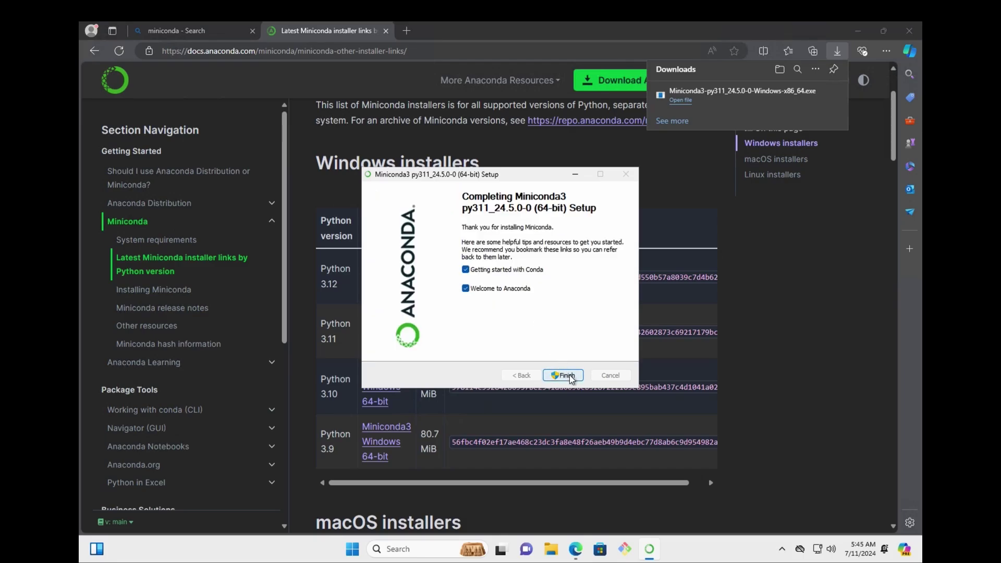
click(564, 375)
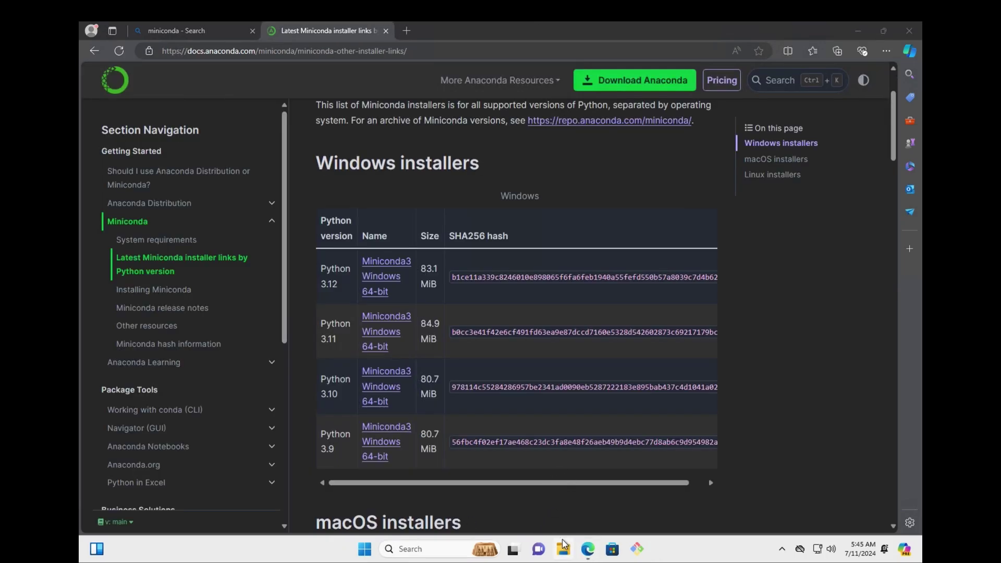
Open File Explorer with hidden items shown and view the drives on This PC
click(562, 549)
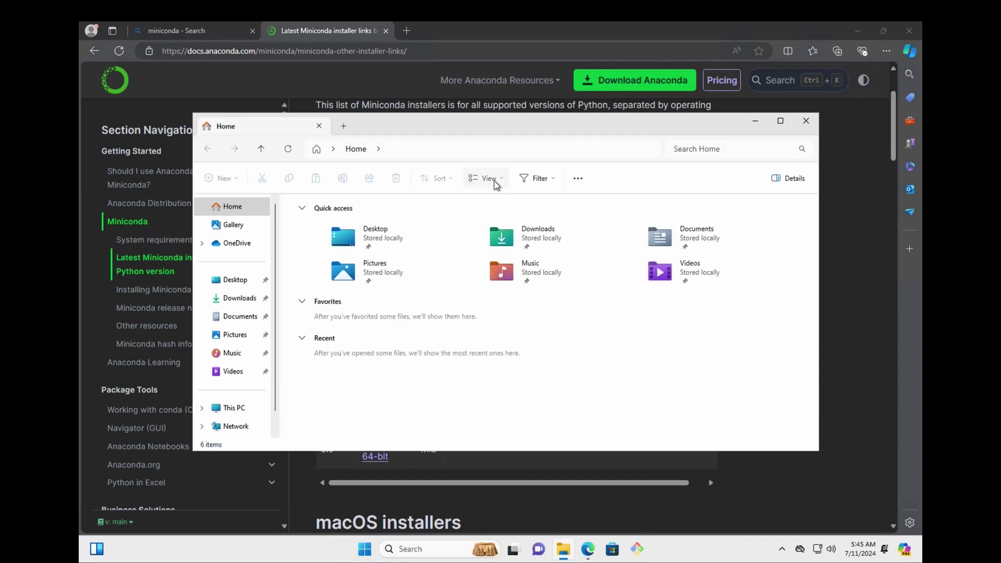
click(495, 182)
mouse_move(496, 284)
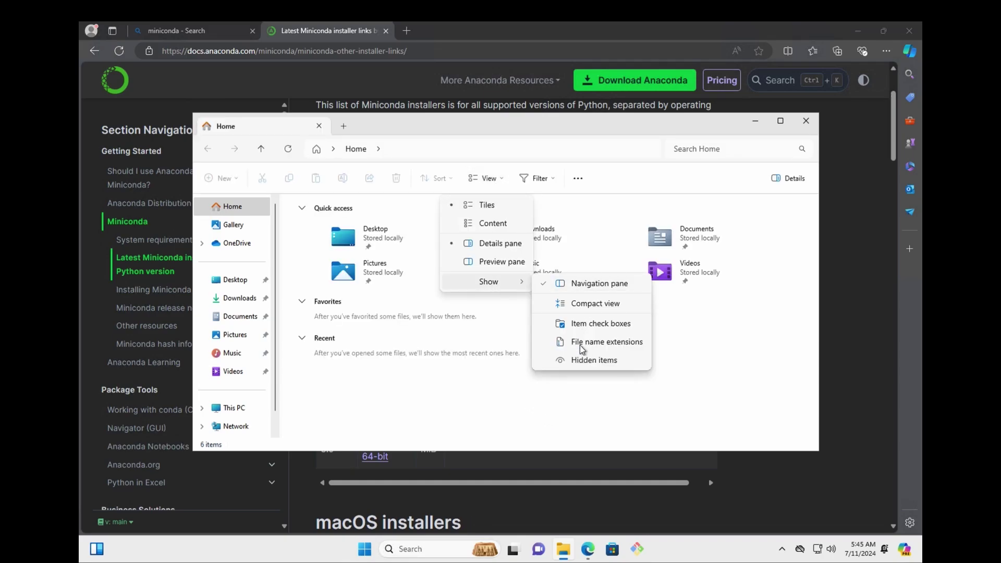
click(580, 360)
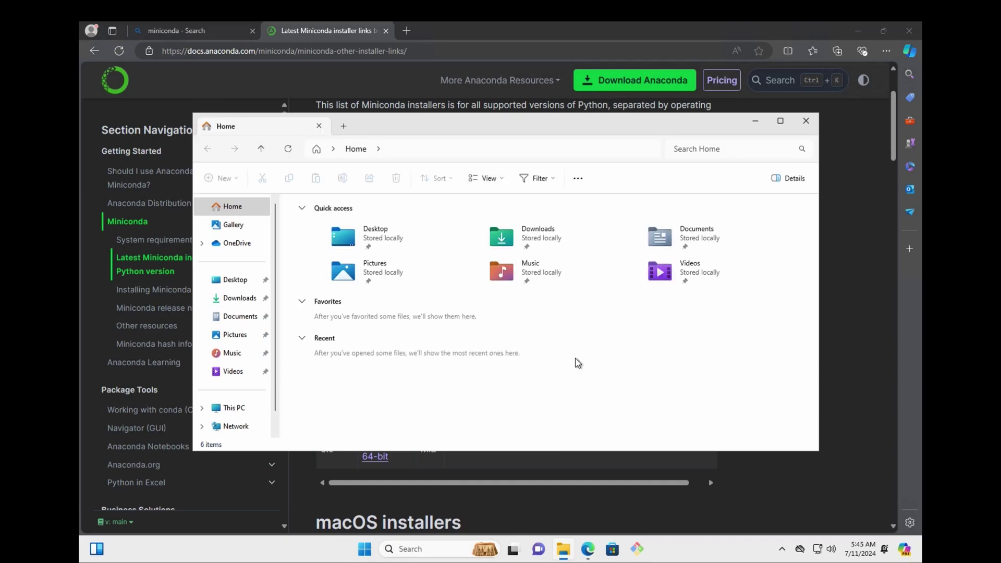
click(234, 406)
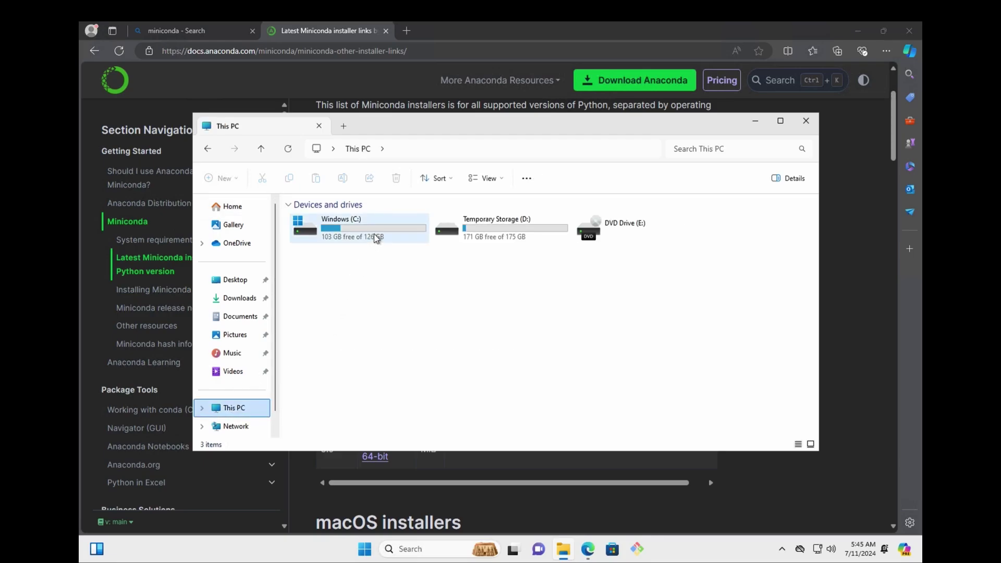
Browse to C:\ProgramData\miniconda3
double_click(376, 238)
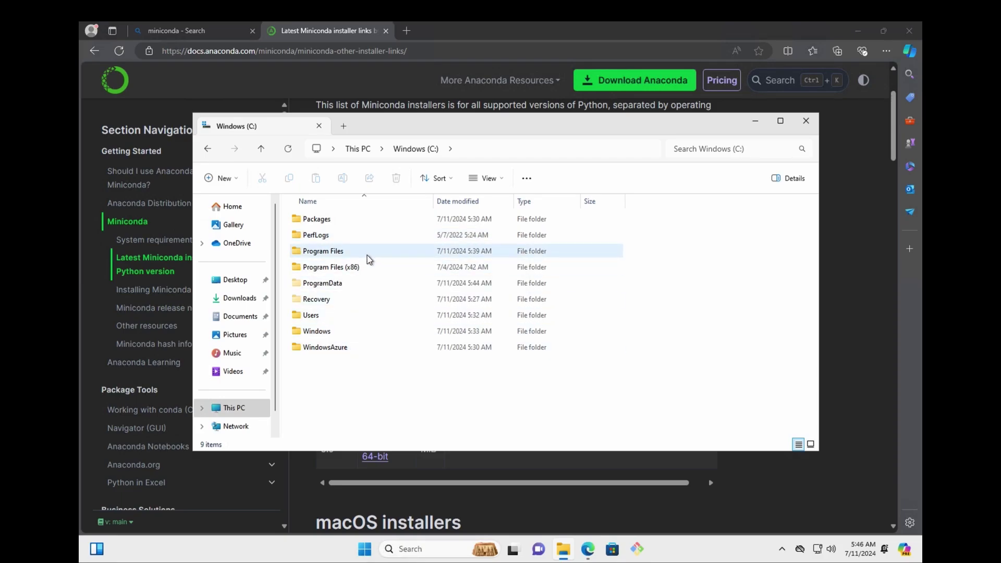
double_click(370, 255)
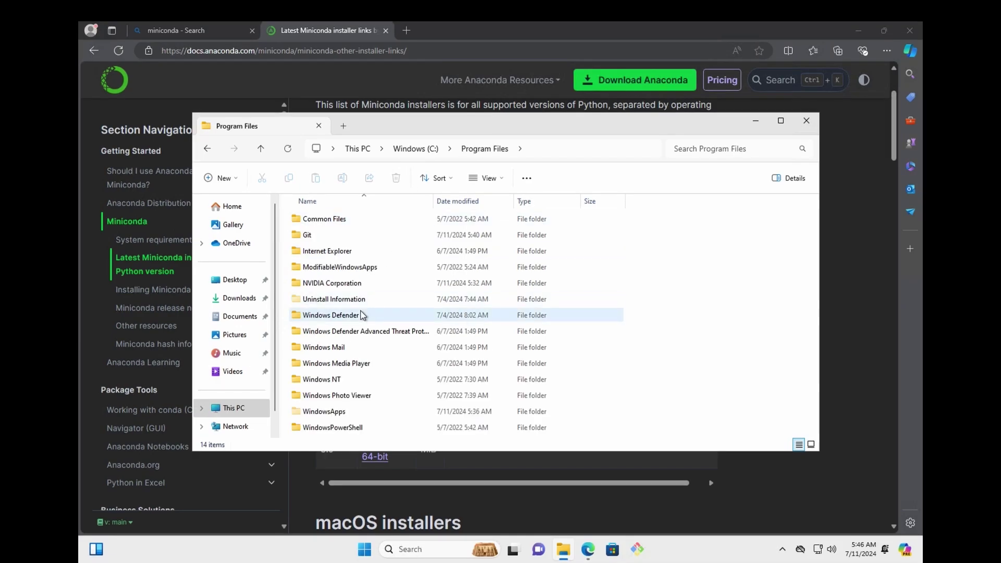
click(415, 149)
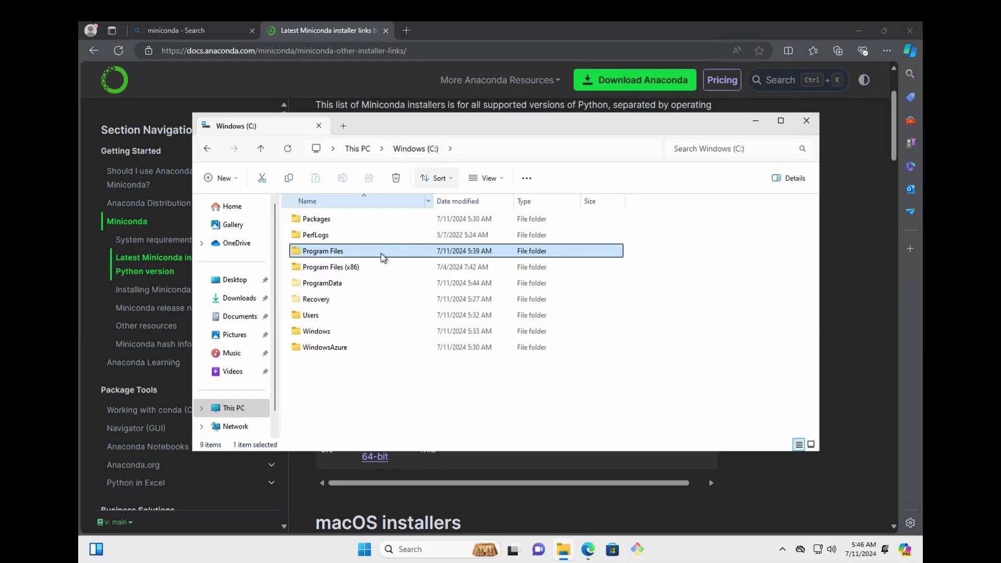
double_click(351, 284)
click(354, 255)
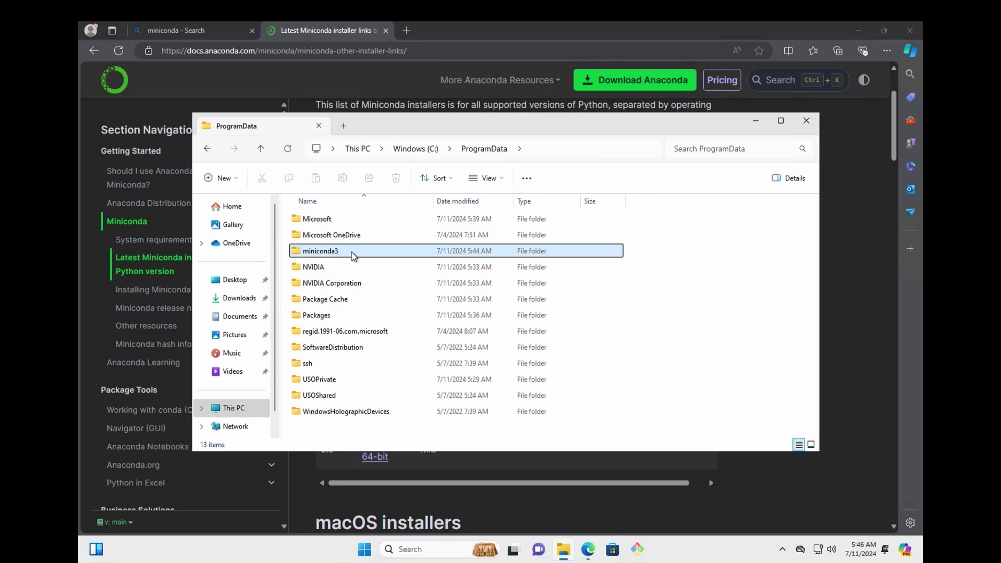
double_click(352, 252)
Copy the Scripts folder's full path using Copy as path
scroll(349, 396, down, 4)
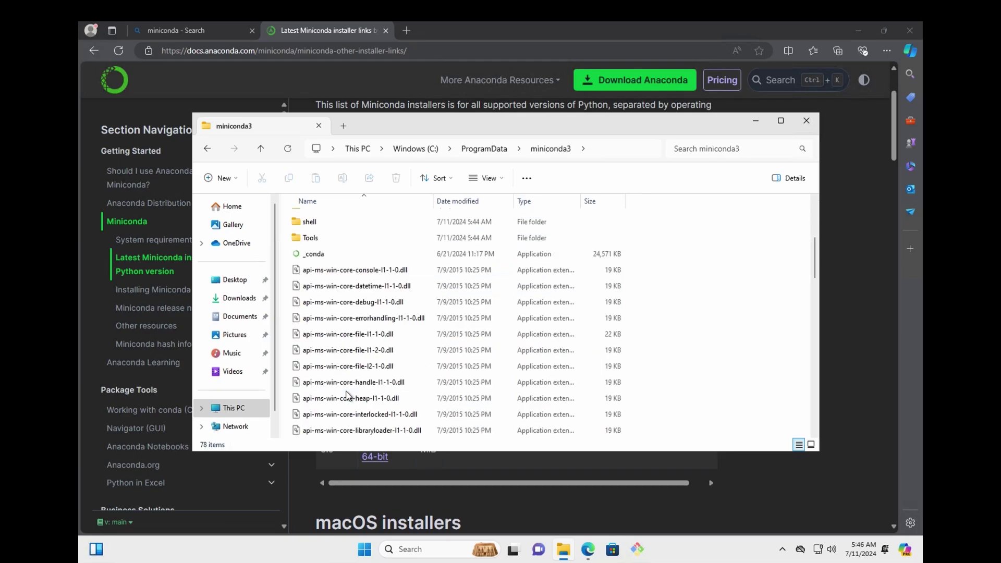
scroll(347, 396, up, 2)
click(339, 284)
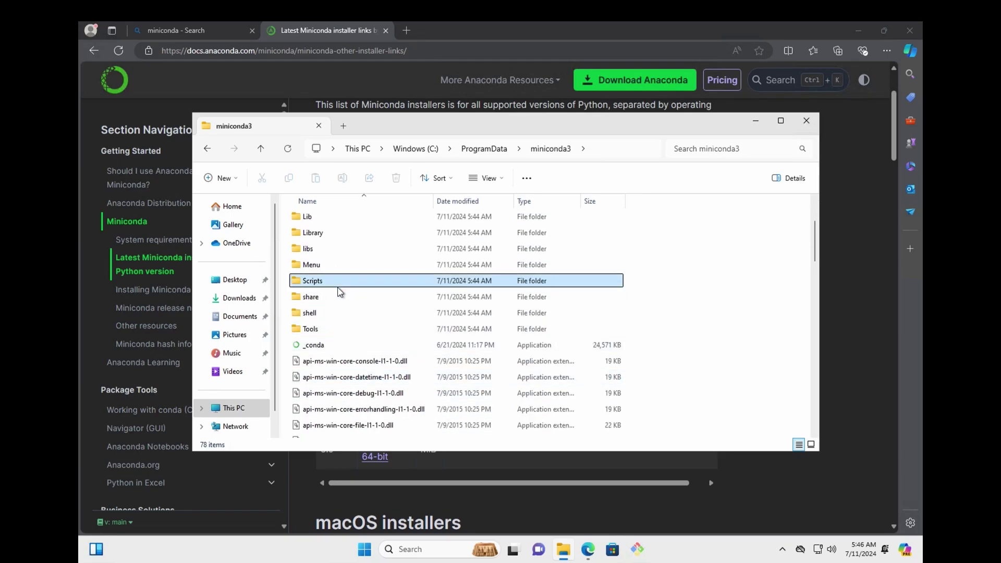
right_click(339, 287)
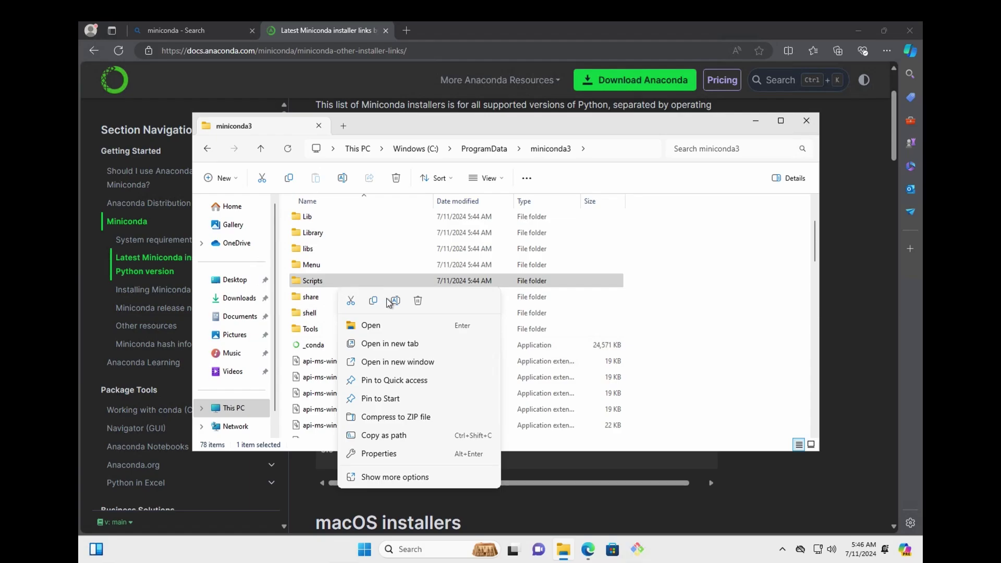
click(408, 436)
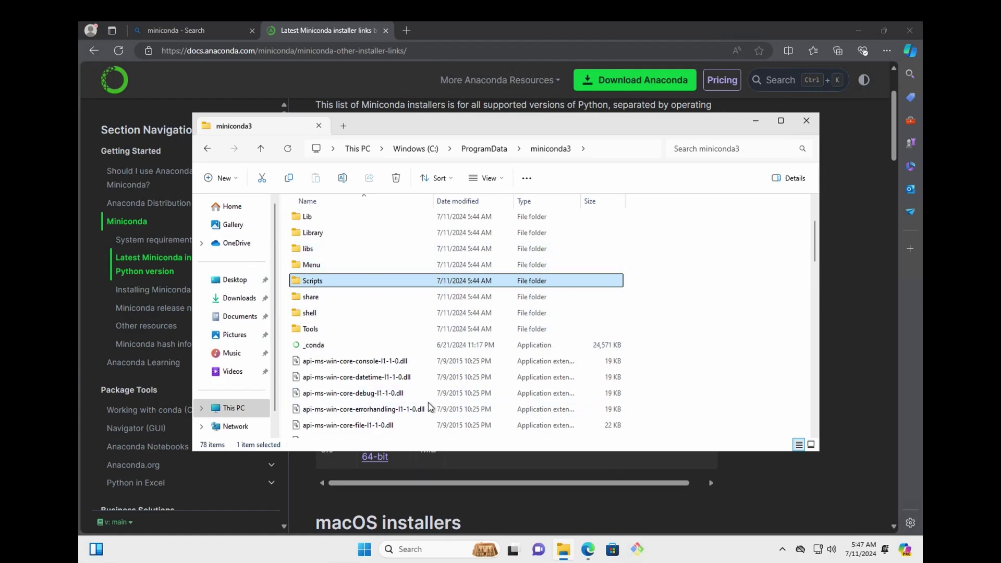
Open the Environment Variables dialog through an 'env' Windows search
click(400, 549)
text(env)
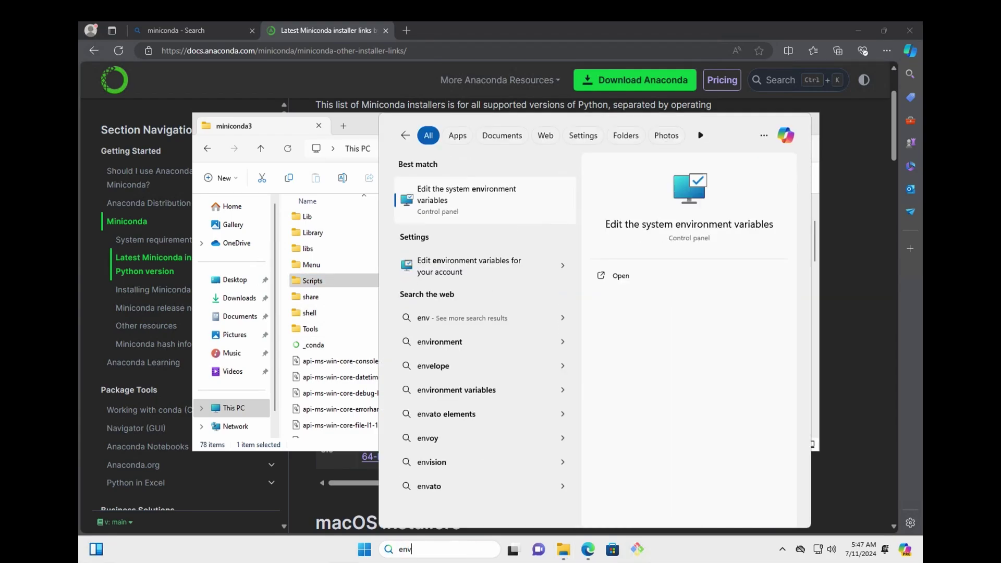
key(Return)
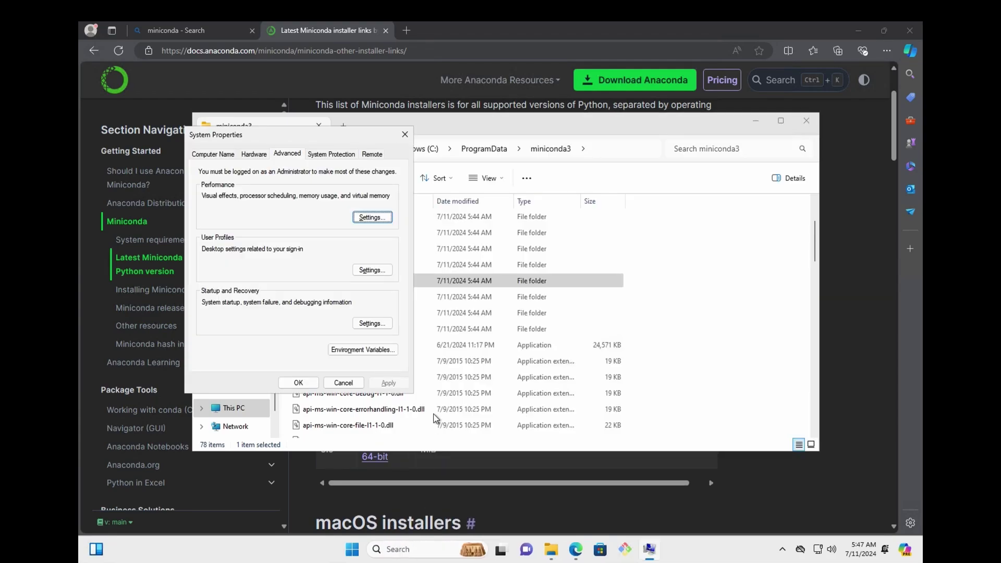
click(363, 350)
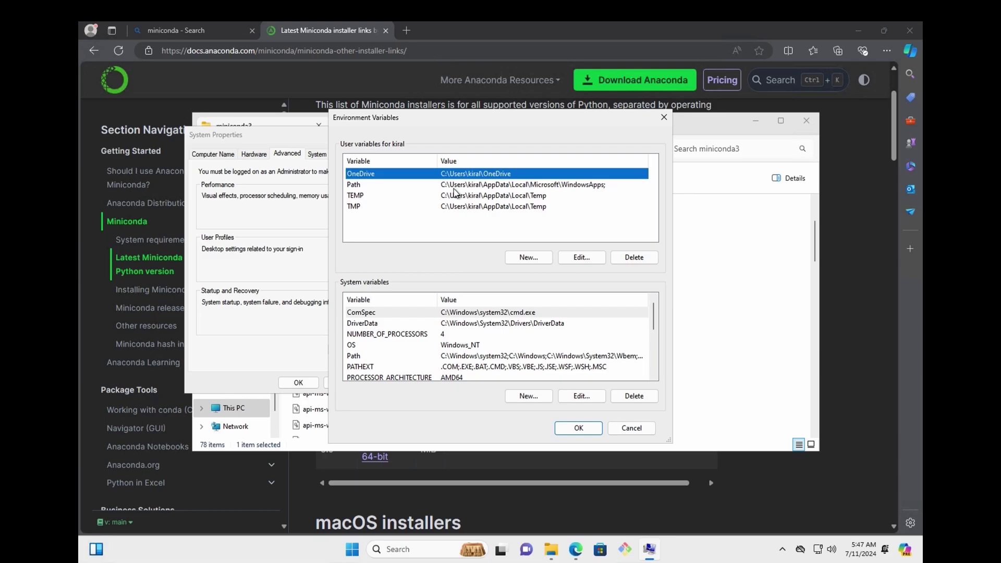
Add C:\ProgramData\miniconda3\Scripts to the user Path and confirm all three dialogs
double_click(454, 186)
click(602, 169)
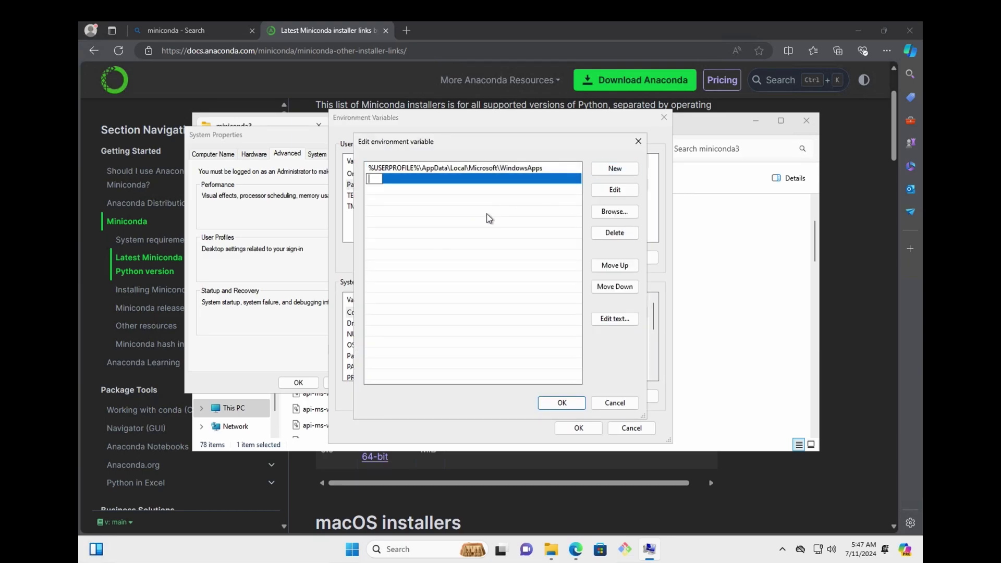
text(C:\ProgramData\miniconda3\Scripts)
key(Return)
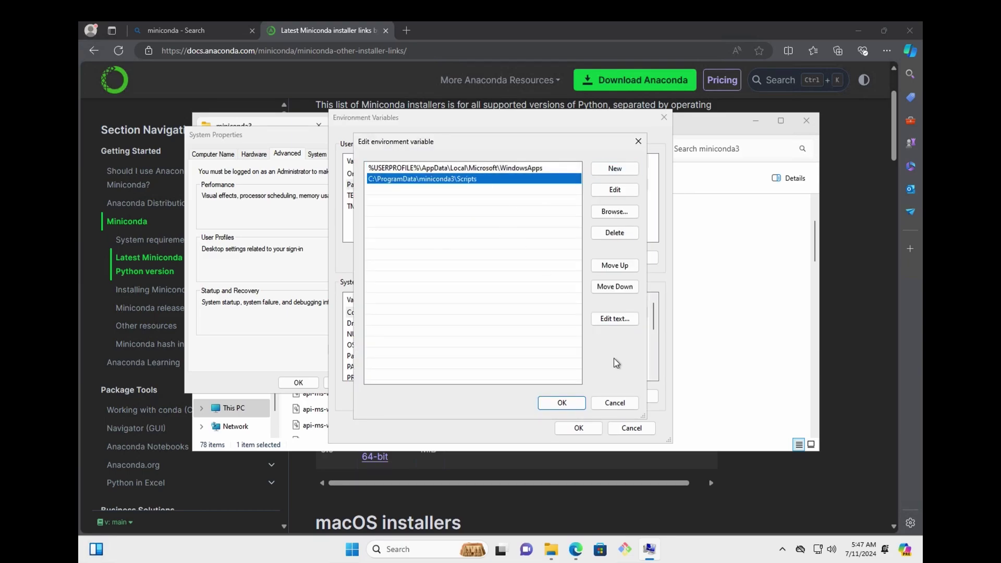
click(581, 402)
click(584, 431)
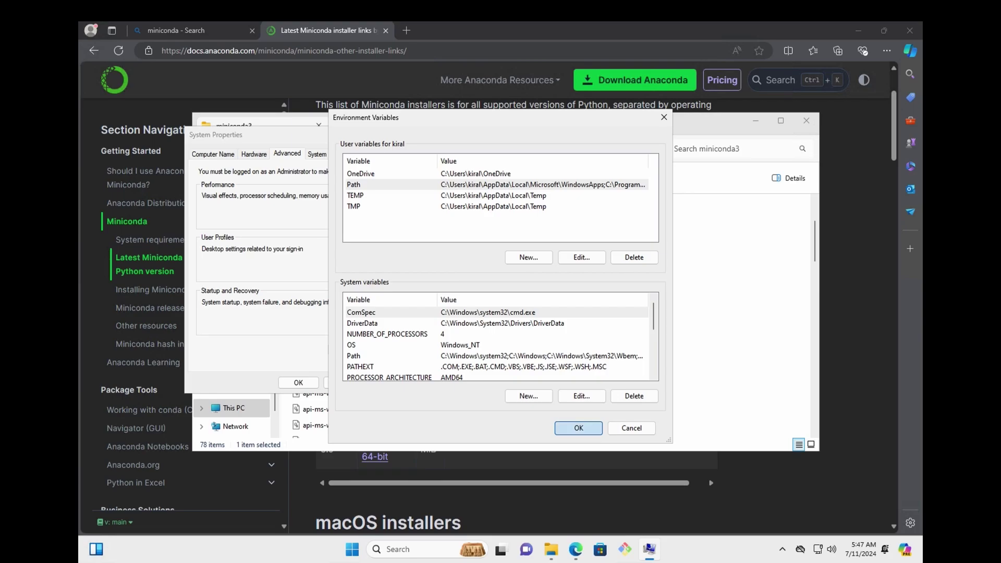
click(298, 383)
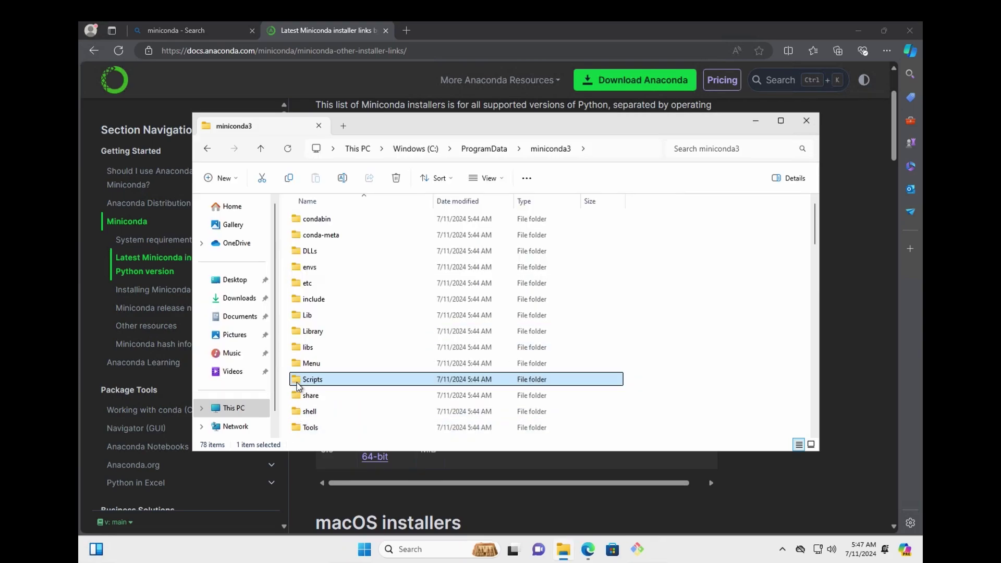
Open Windows PowerShell as administrator, pin it to the taskbar, and run conda
click(403, 550)
text(pow)
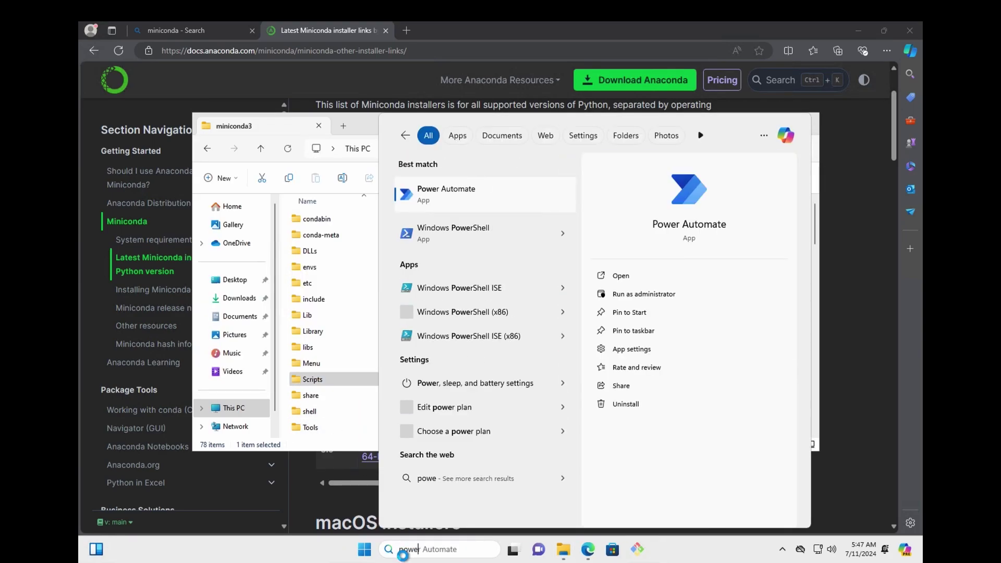
click(644, 294)
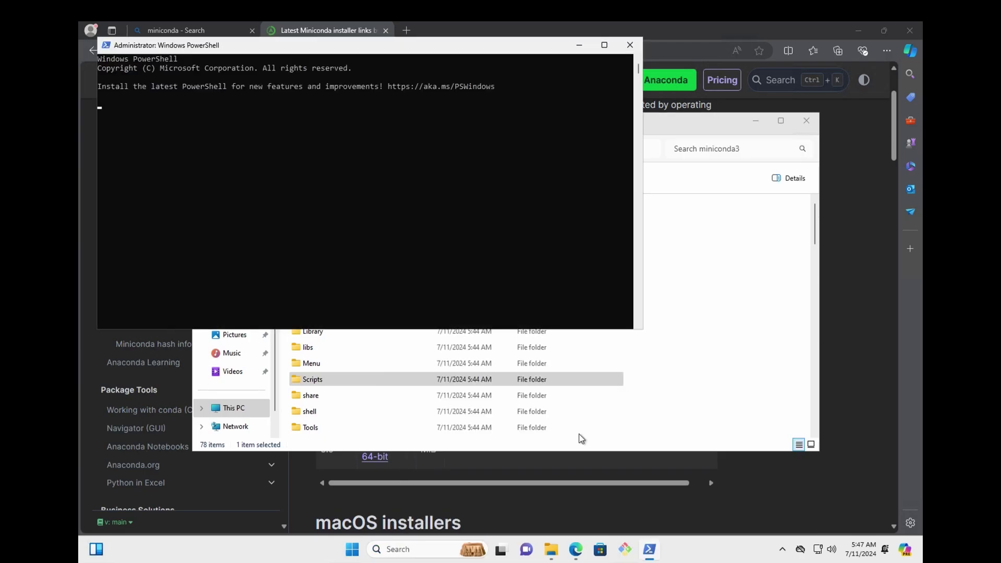
right_click(650, 547)
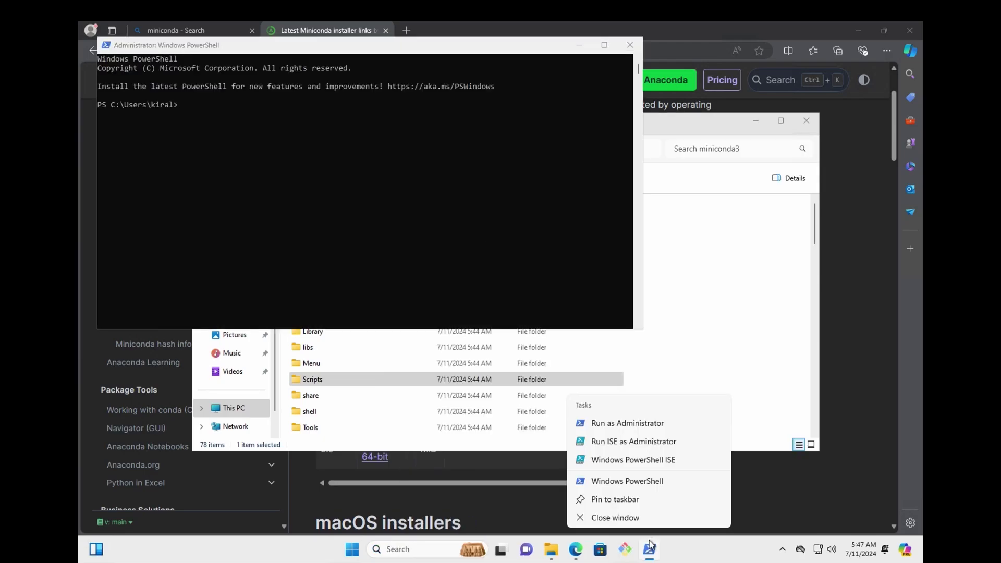
click(649, 501)
text(conda)
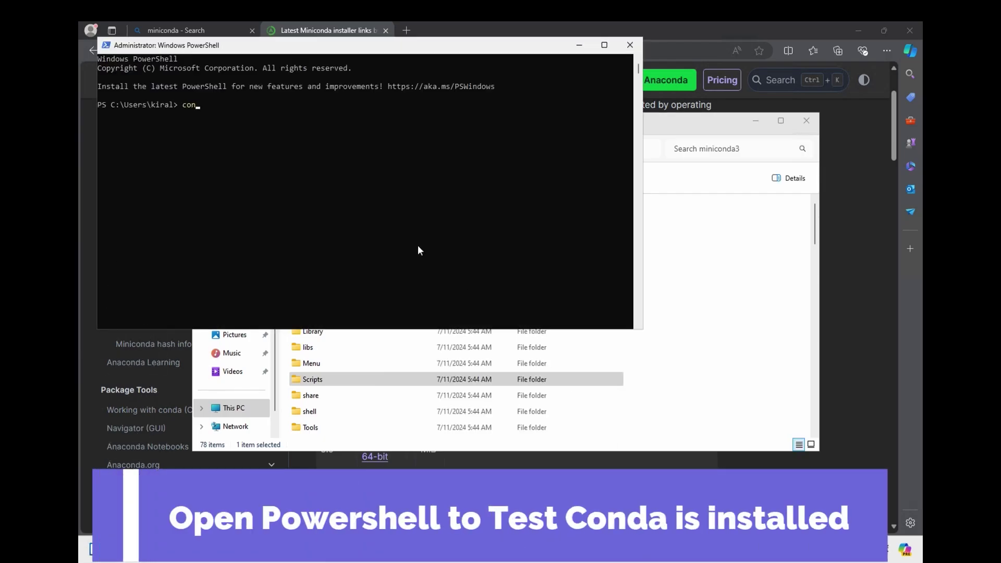
key(Return)
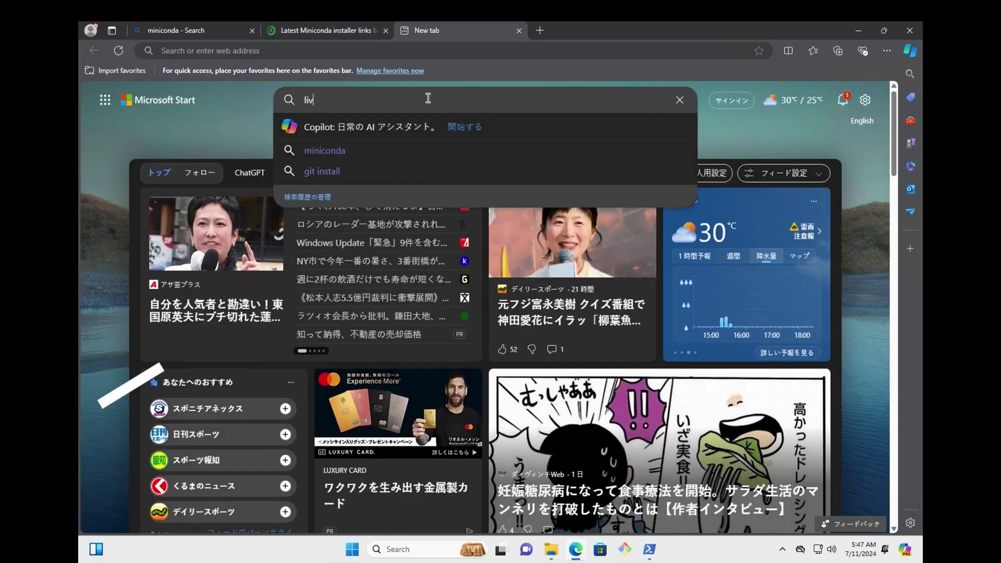
Find the KwaiVGI/LivePortrait GitHub repo via 'liveportrait git' and copy its Getting Started commands
text(epor)
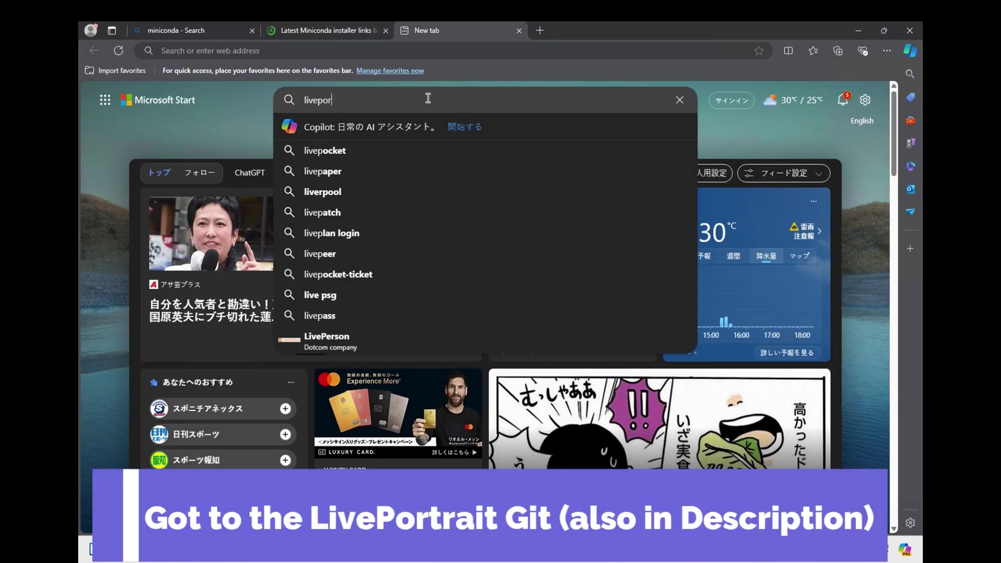
text(trait git)
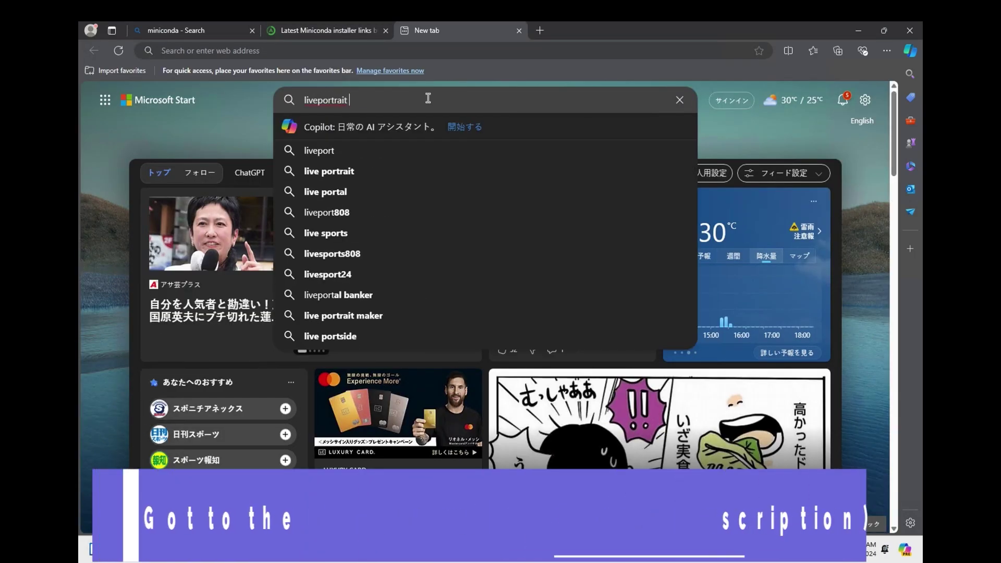
key(Return)
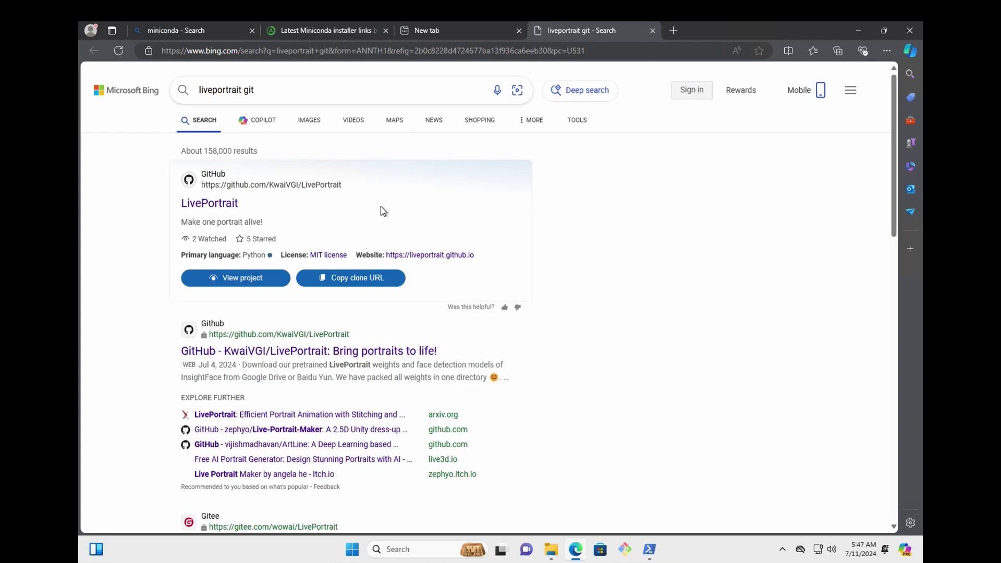
click(320, 355)
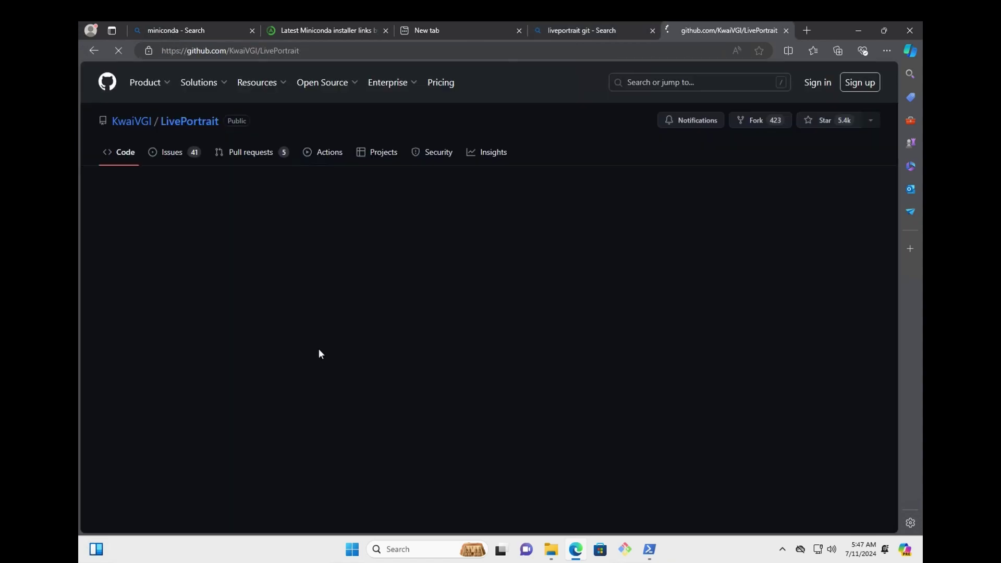
click(651, 30)
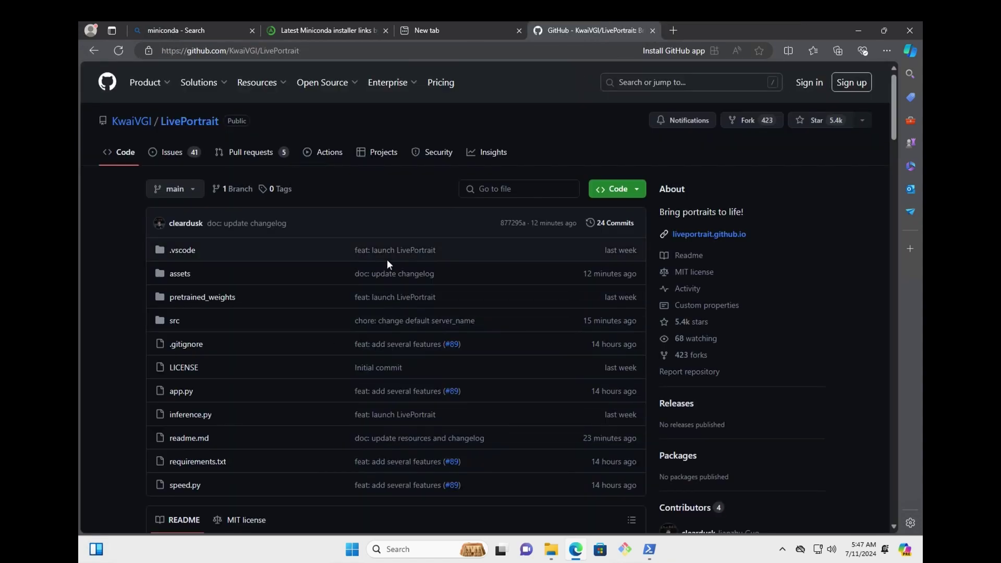
scroll(334, 199, down, 3)
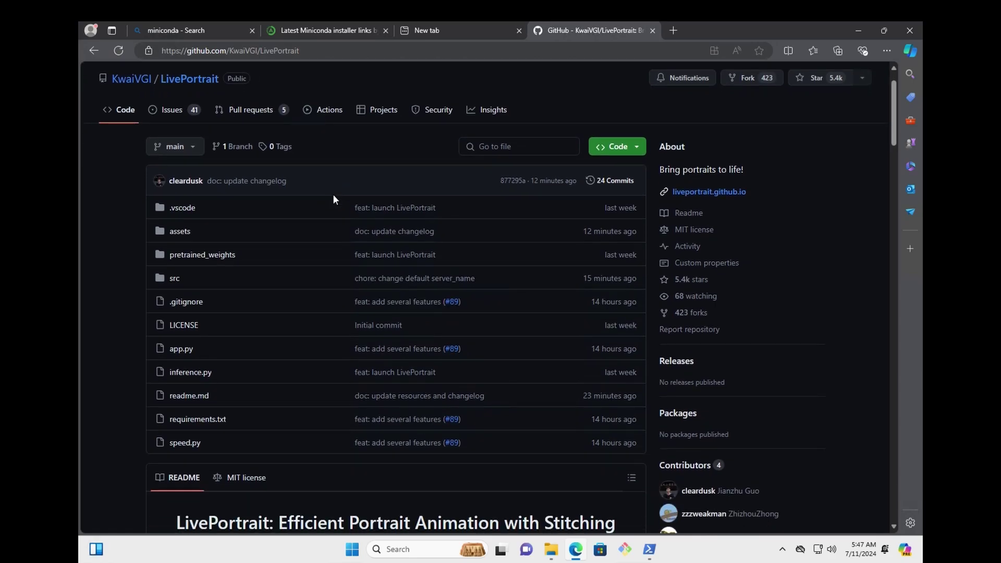
scroll(333, 199, down, 12)
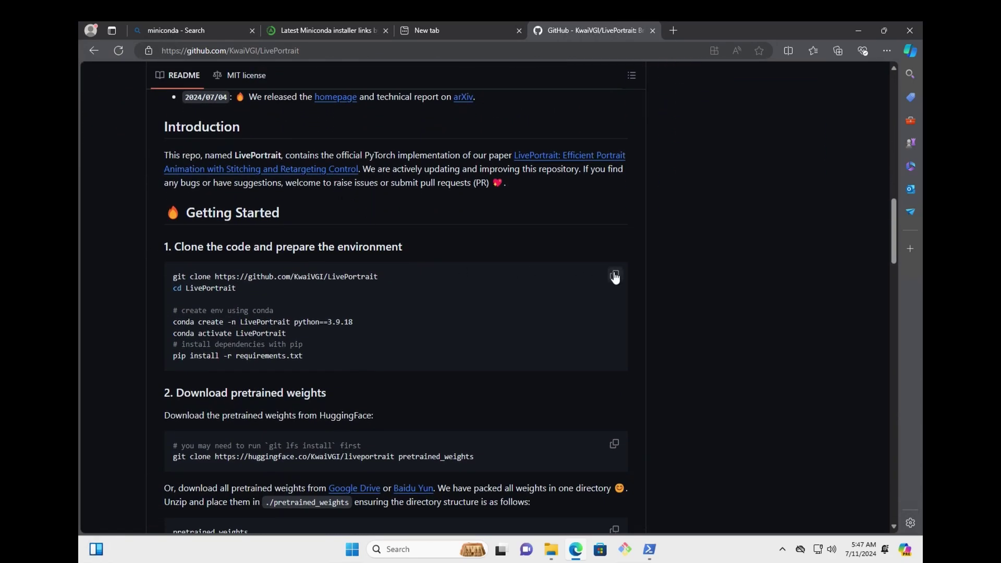
click(614, 276)
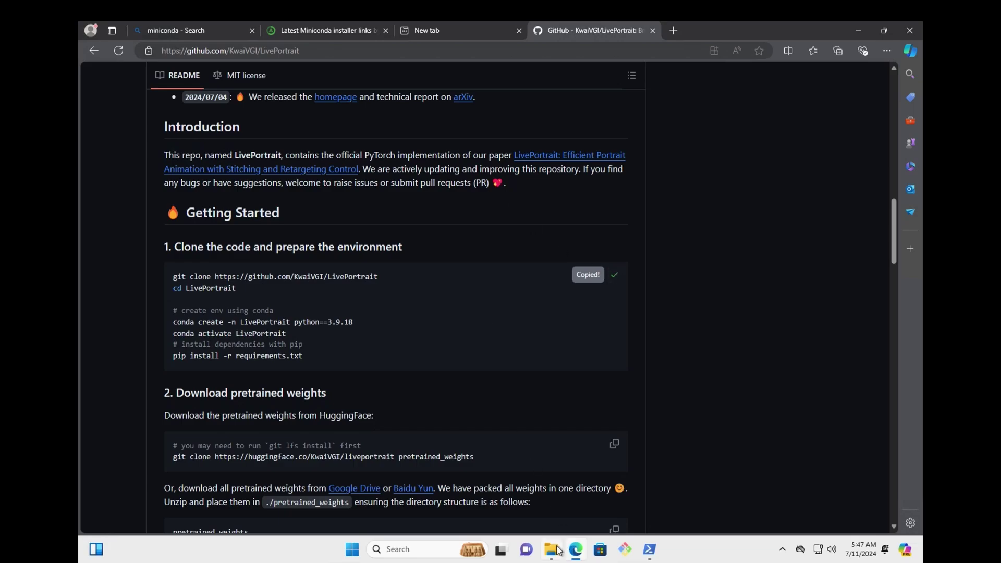
click(649, 549)
Create a 'git' folder with mkdir and cd into it
click(395, 279)
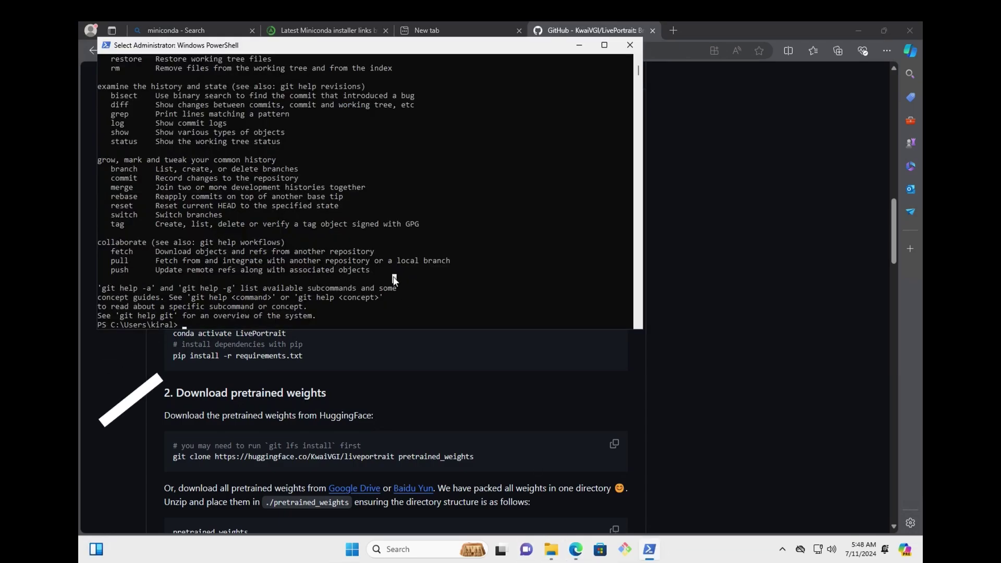
text(mkdir )
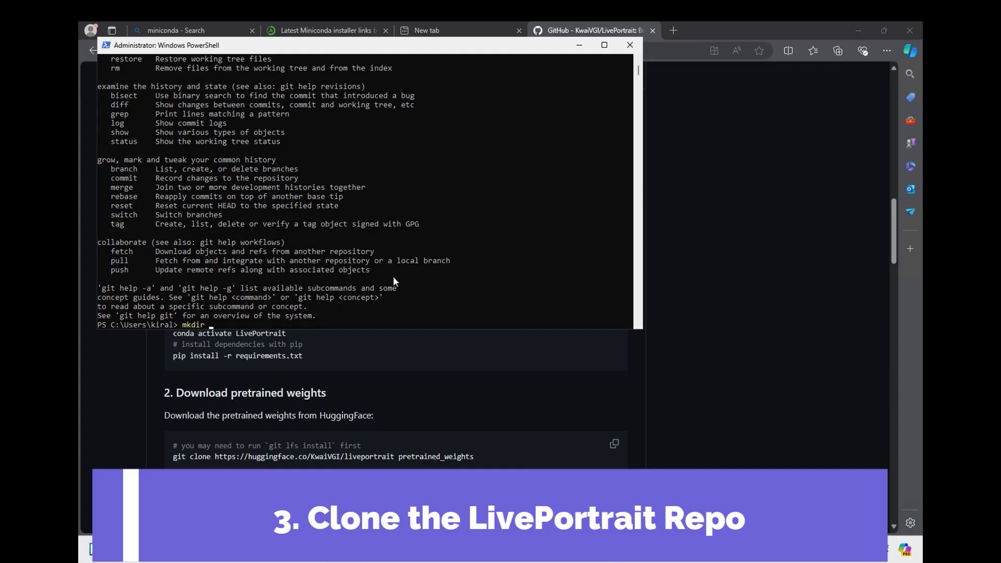
text(git)
key(Return)
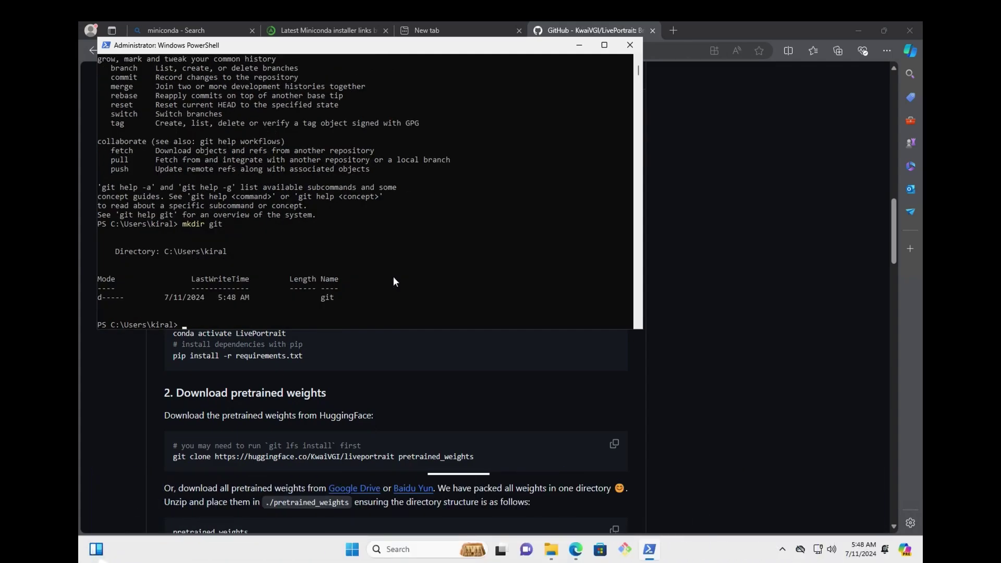
text(cd git)
key(Return)
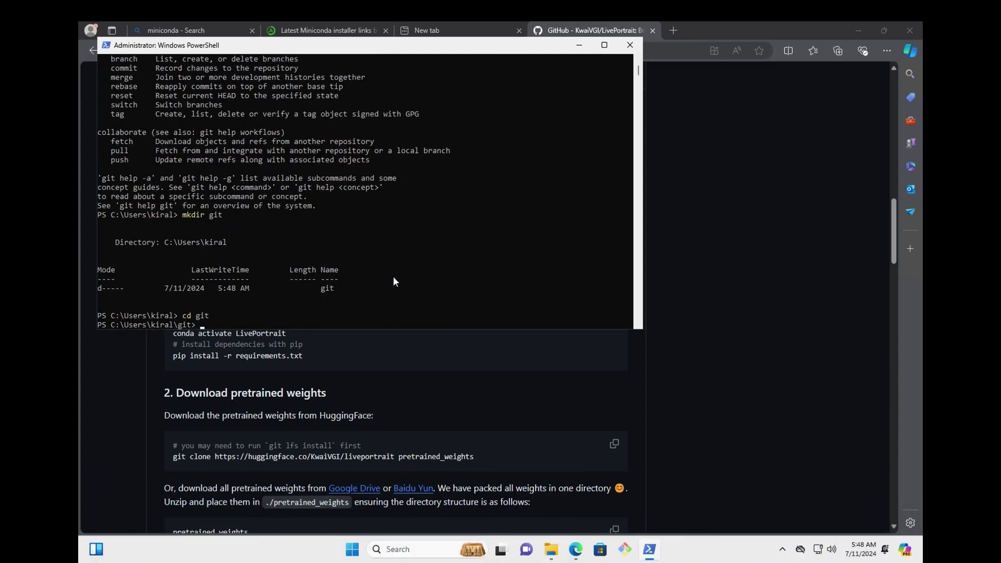
Clone LivePortrait and create the LivePortrait conda environment with Python 3.9.18
text(git clone)
key(BackSpace)
key(BackSpace)
key(BackSpace)
key(BackSpace)
key(BackSpace)
key(BackSpace)
key(BackSpace)
key(BackSpace)
key(BackSpace)
key(BackSpace)
key(ctrl+v)
key(Return)
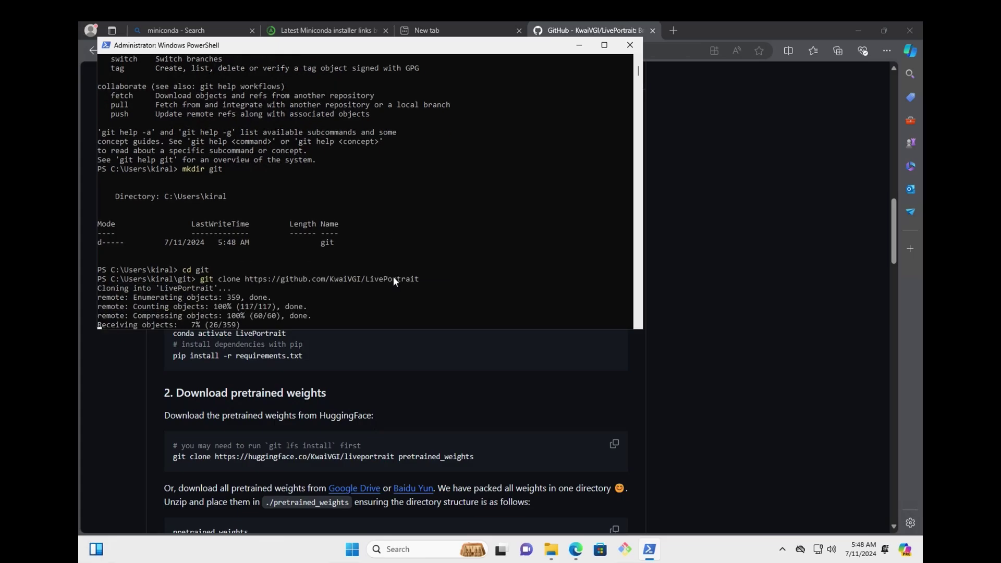
key(ctrl+v)
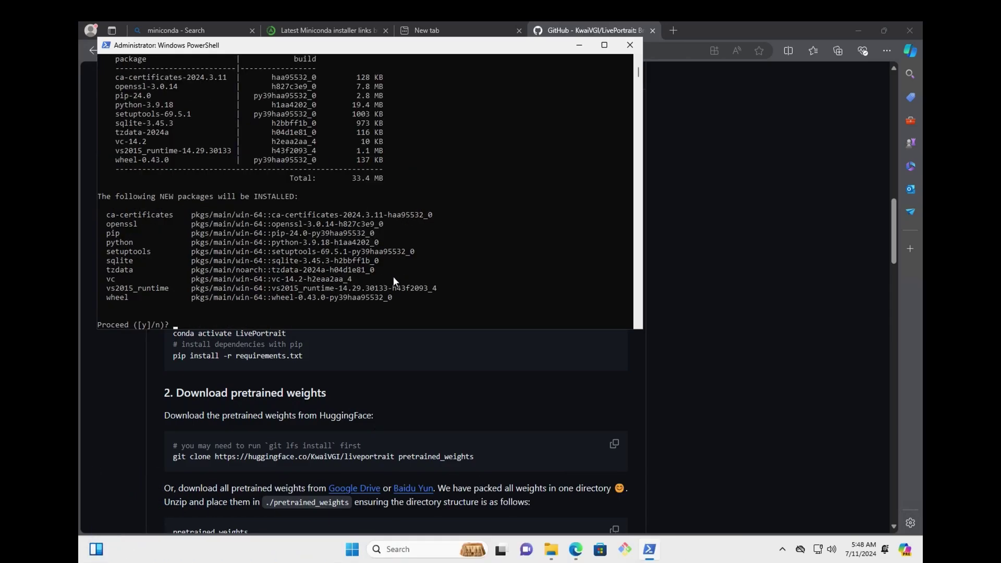
key(Return)
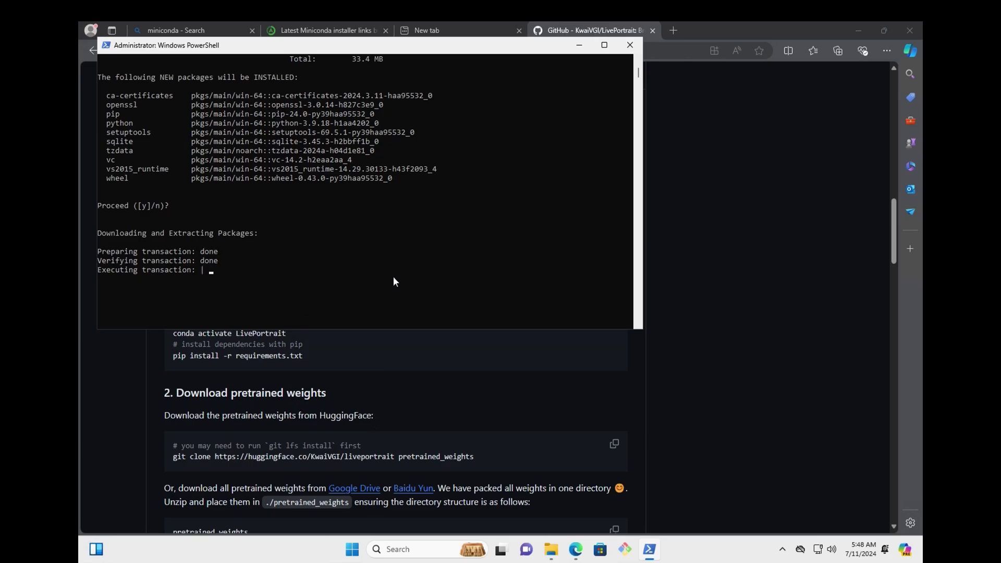
click(473, 348)
Run conda init, then restart PowerShell and move its window to the right
click(649, 549)
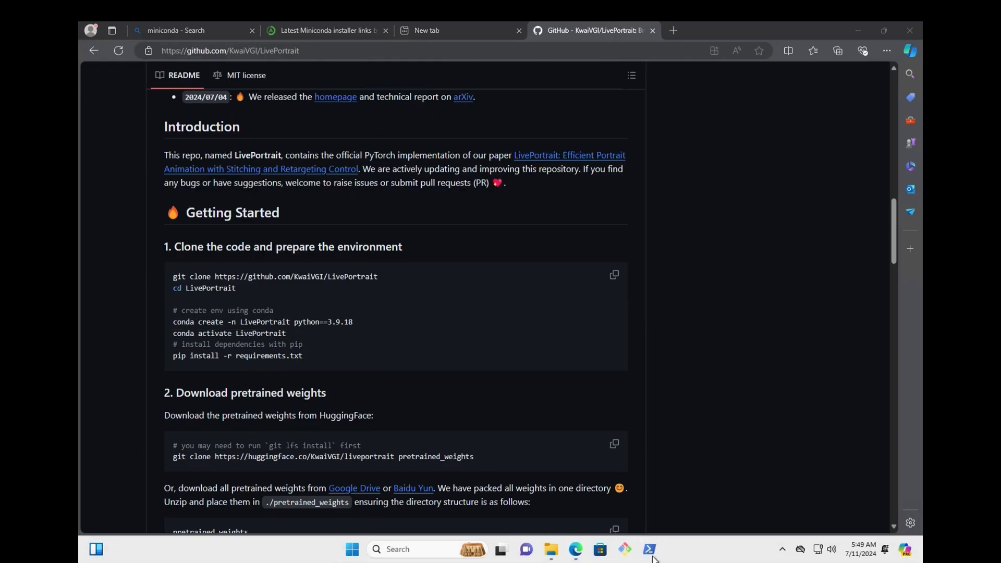
click(467, 254)
text(Conda)
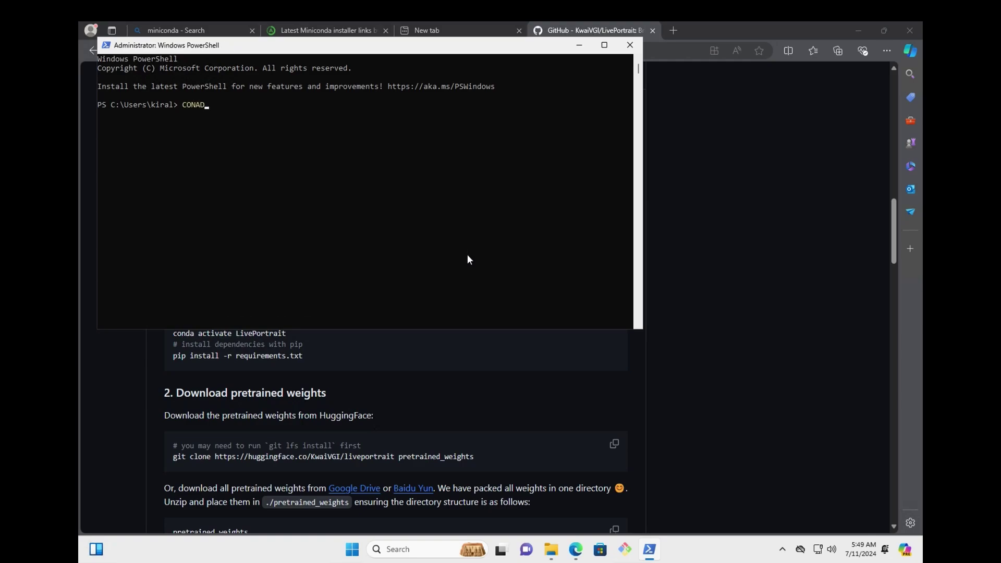
key(BackSpace)
key(BackSpace)
key(BackSpace)
key(BackSpace)
key(BackSpace)
text(conda init)
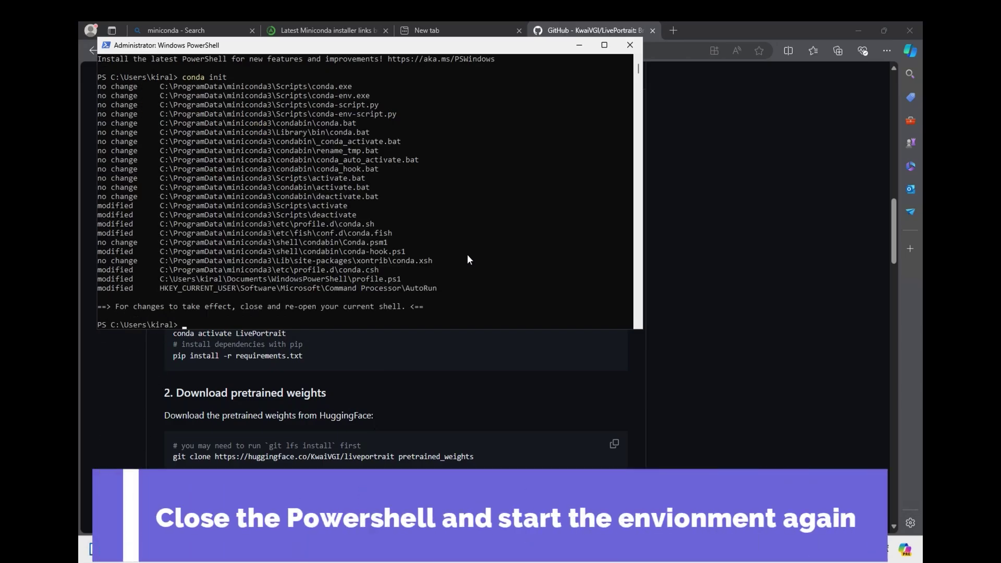
click(630, 45)
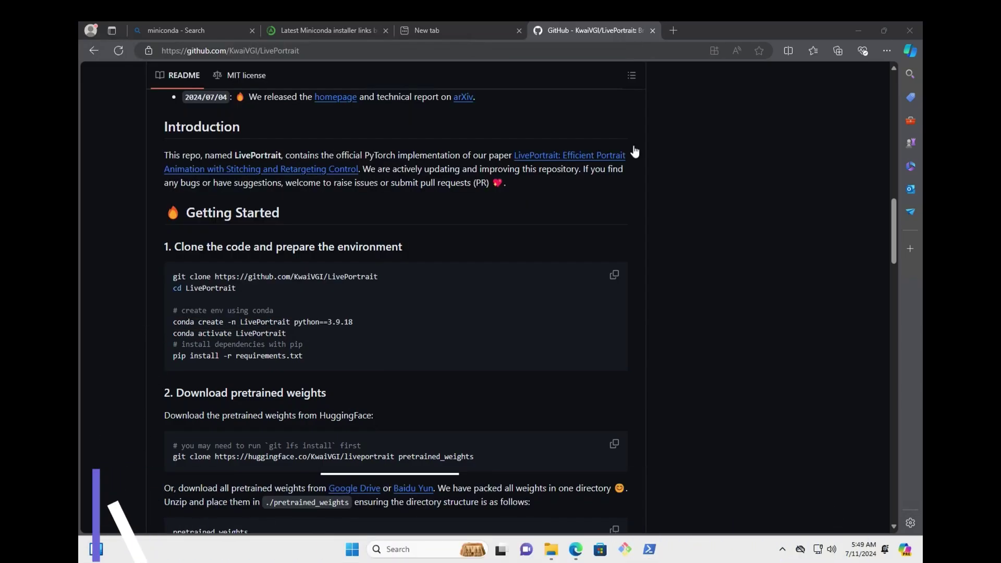
click(650, 549)
drag(483, 67, 700, 73)
click(597, 204)
List the conda environments and the home folder's contents
text(co)
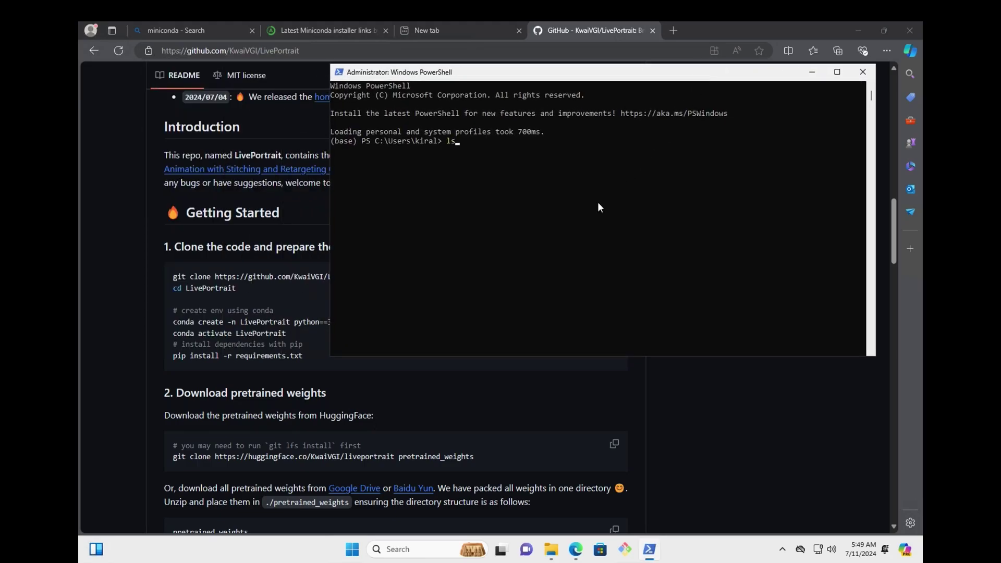
text(nda env list # cond)
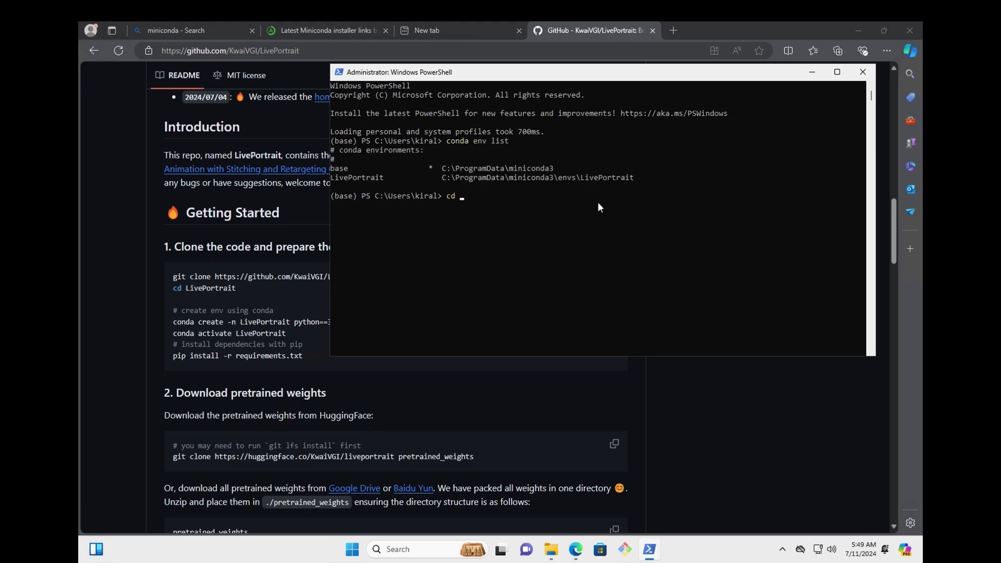
key(BackSpace)
key(BackSpace)
text(ls)
key(Return)
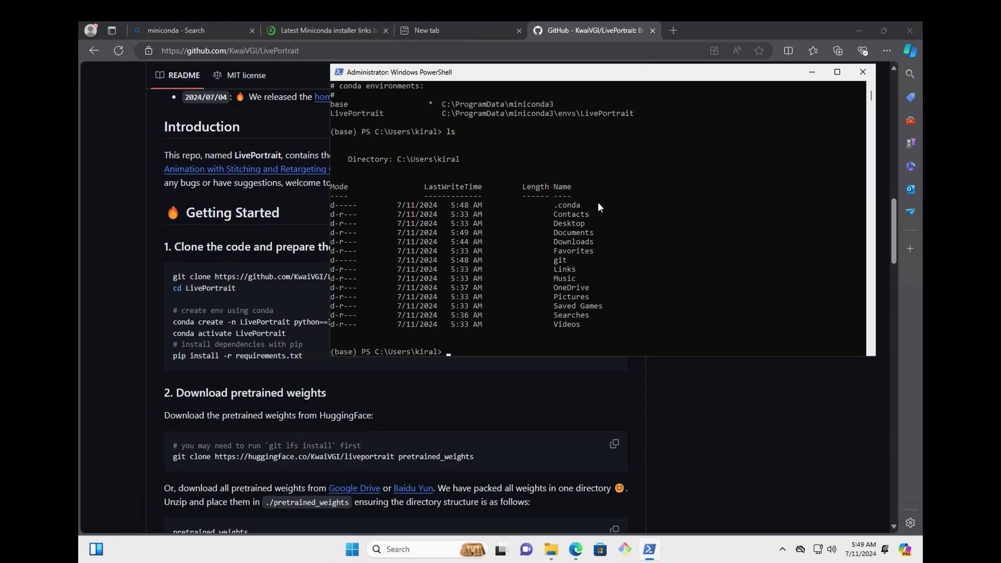
Move into git\LivePortrait and list its files
text(cd git)
key(Return)
text(cd LI)
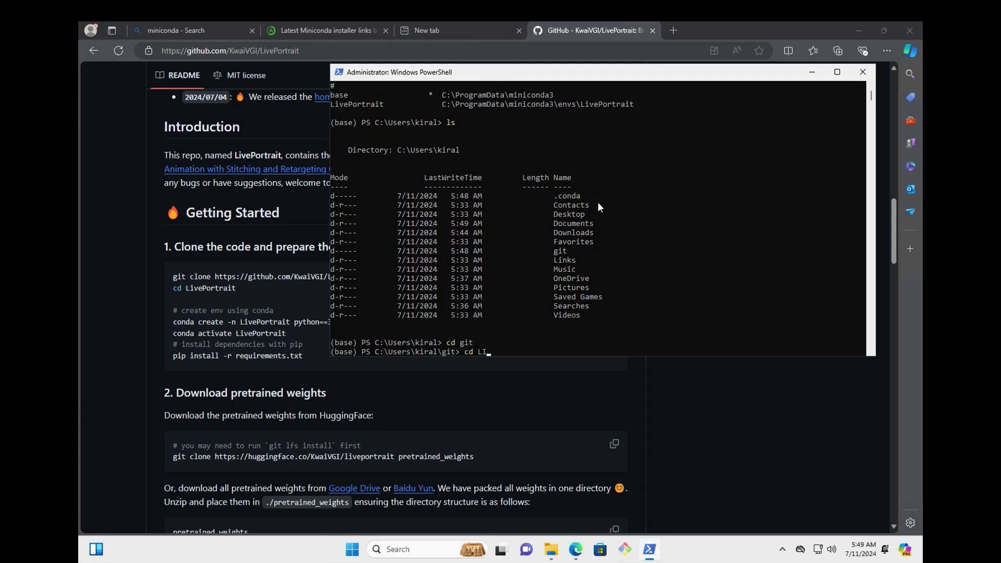
key(Tab)
key(Return)
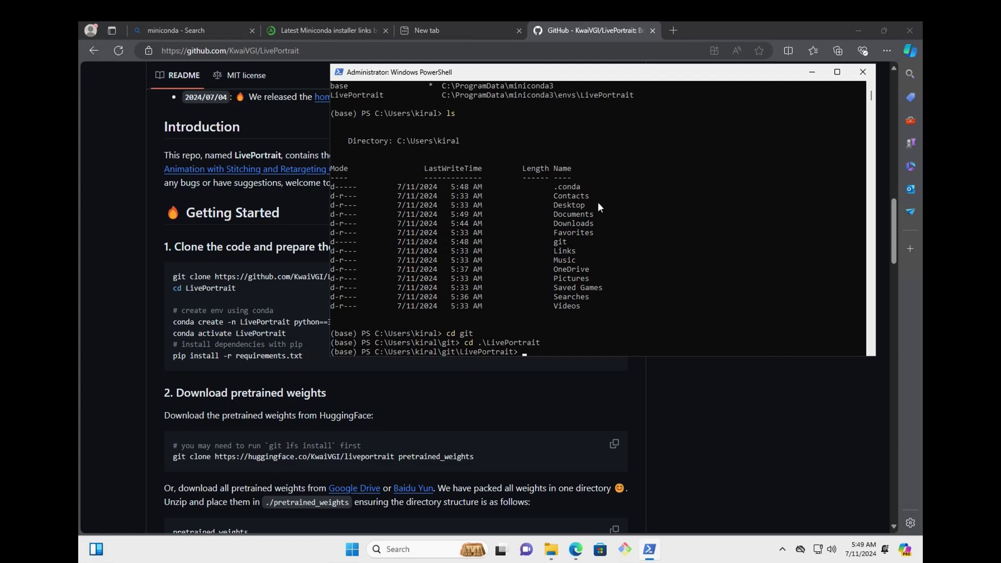
text(ls)
key(Return)
Activate the LivePortrait conda environment
text(c)
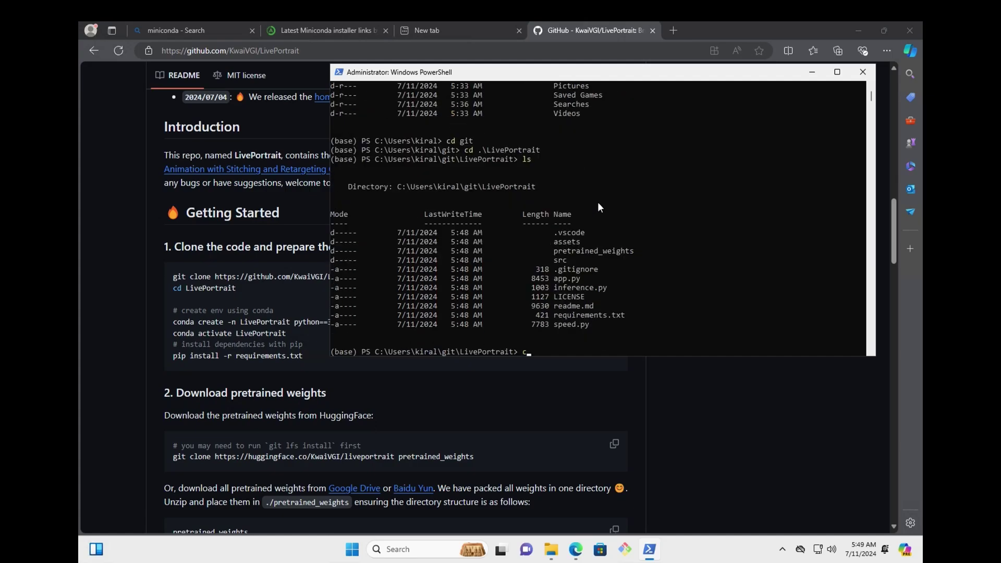
text(onda activate Li)
key(Tab)
key(Return)
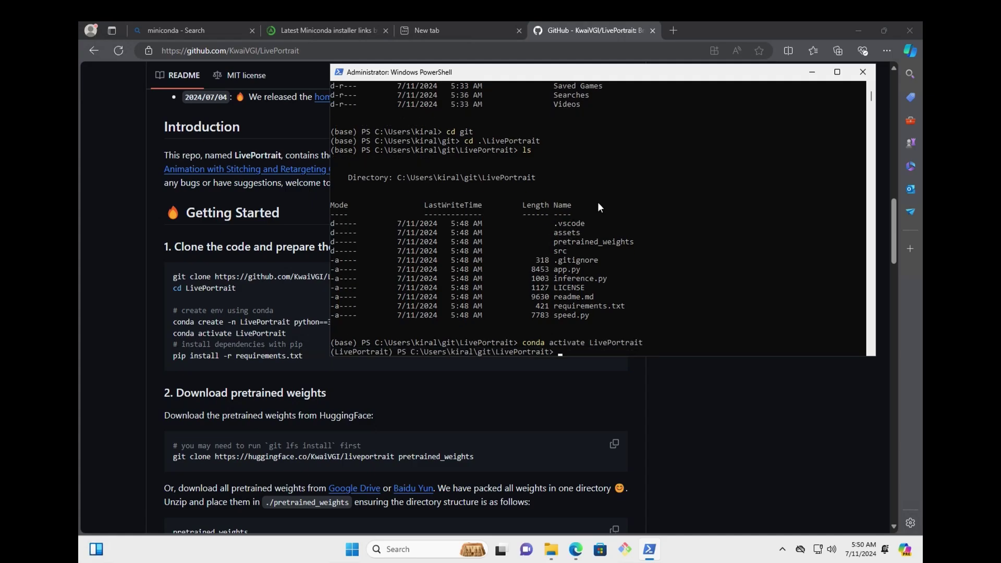
Install LivePortrait's requirements.txt packages with pip, including torch 2.3.0+cu118 and gradio 4.37.1
text(pip inst)
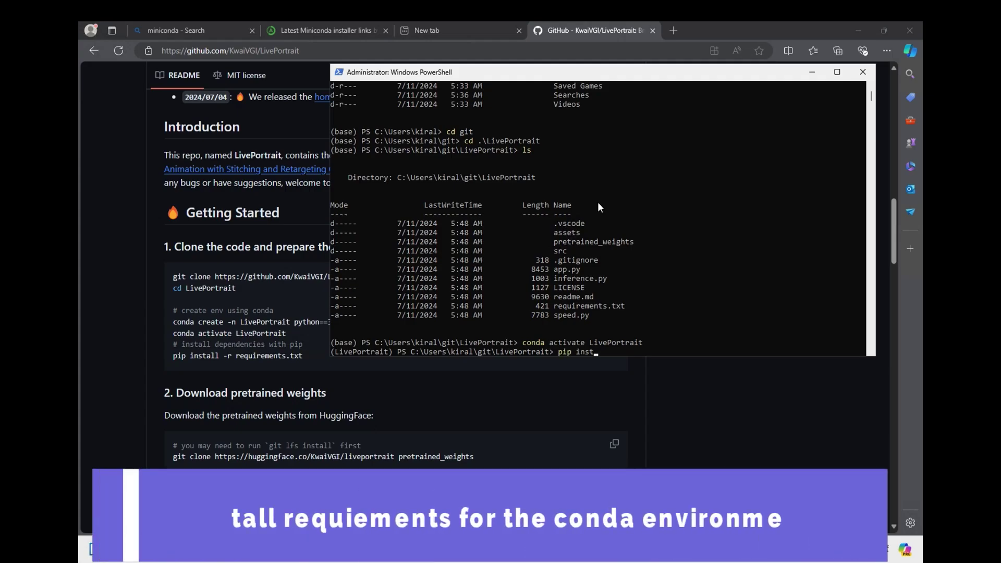
text(all -r require)
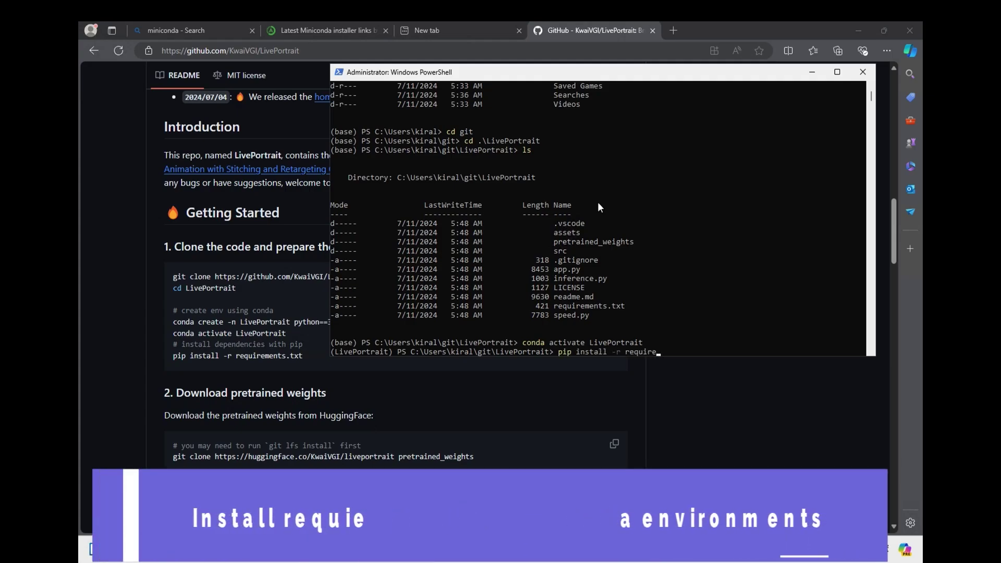
text(ments.txt)
key(Return)
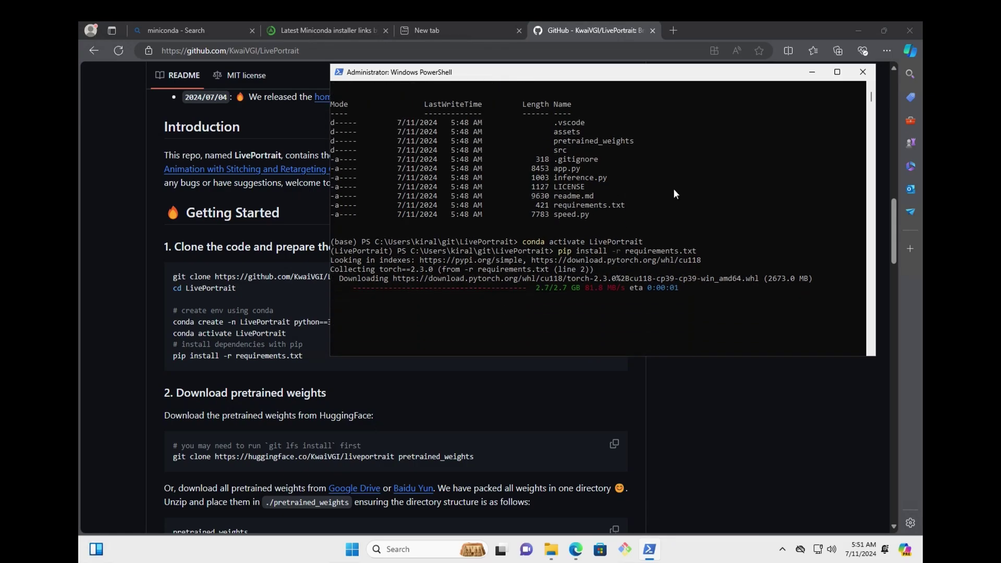
scroll(710, 208, up, 3)
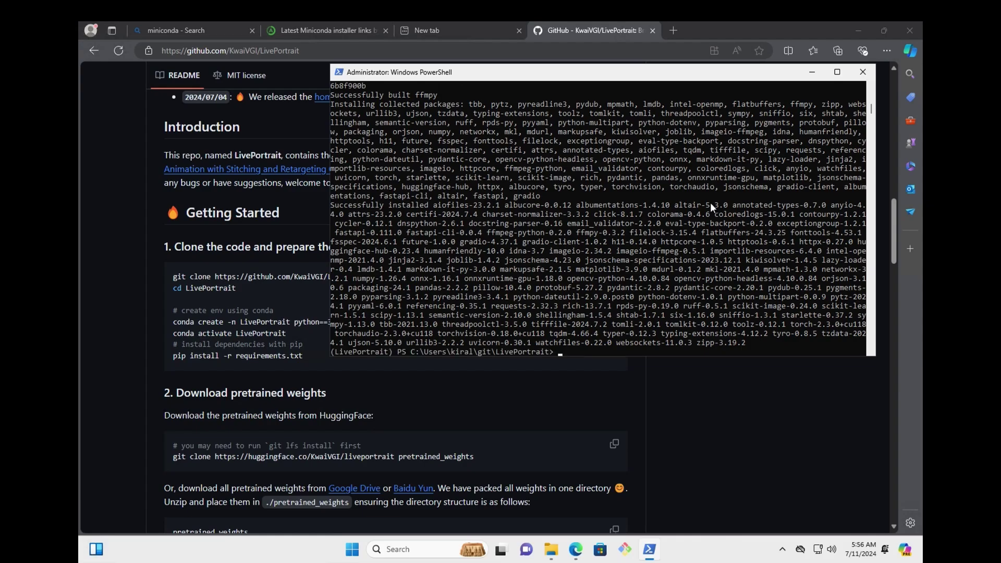
scroll(303, 361, down, 1)
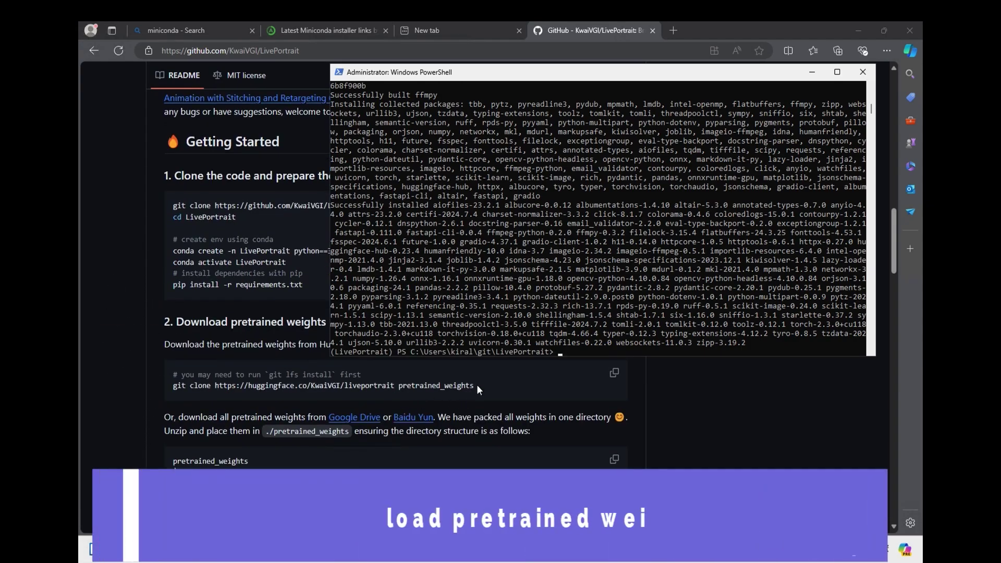
List the LivePortrait folder with ls, then open the README's Google Drive weights link in a new tab
click(493, 338)
text(ls)
key(Return)
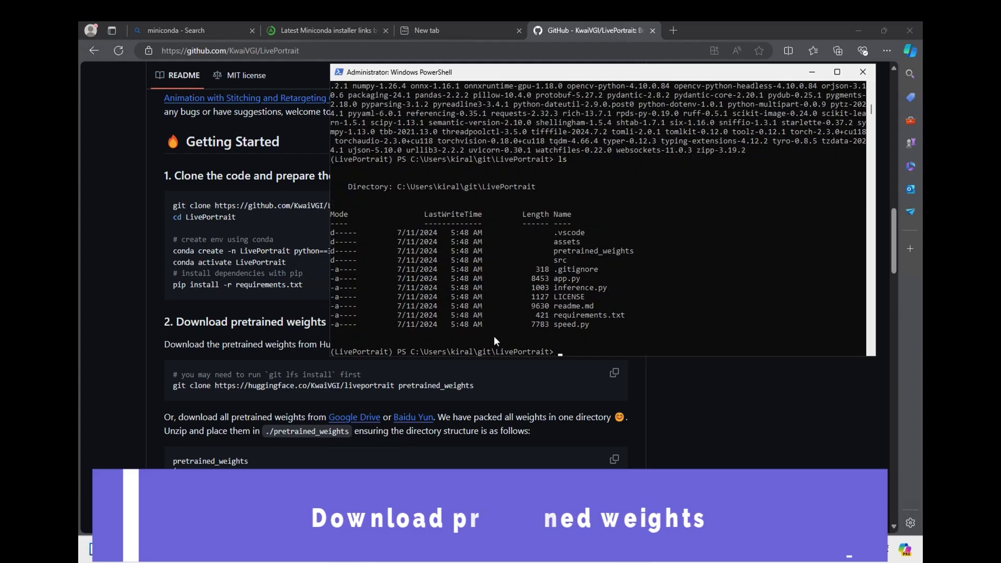
click(370, 418)
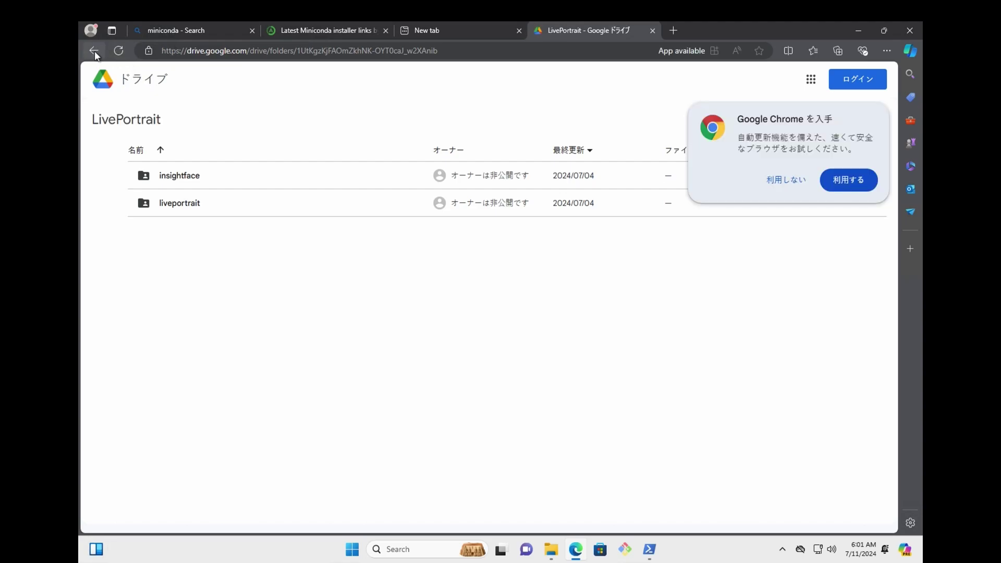
click(94, 51)
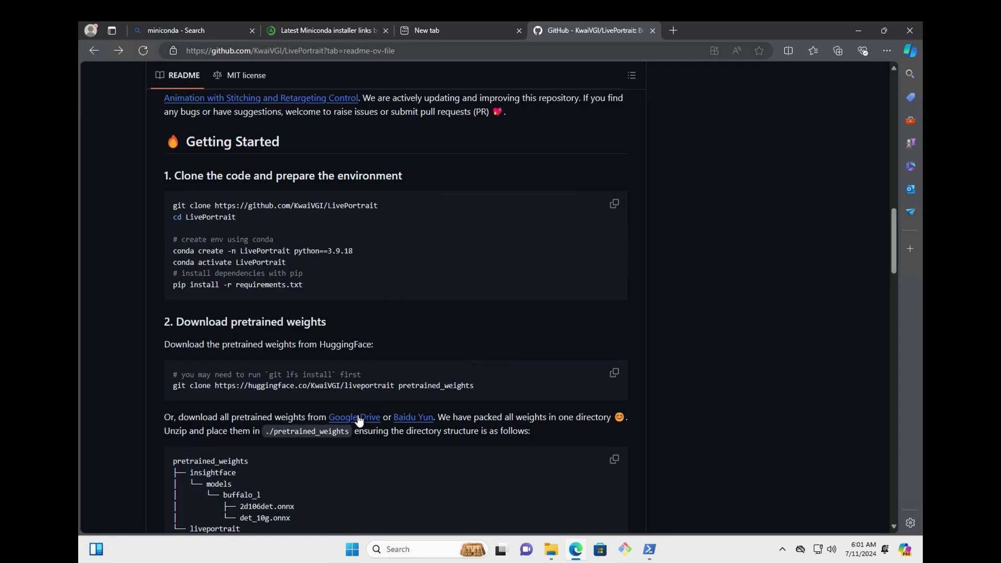
right_click(360, 420)
click(410, 244)
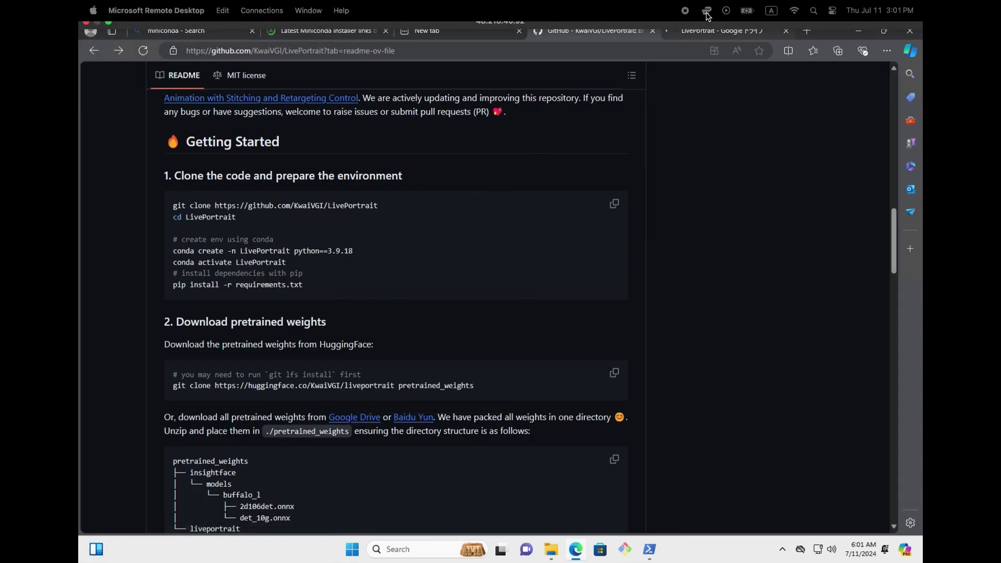
click(692, 33)
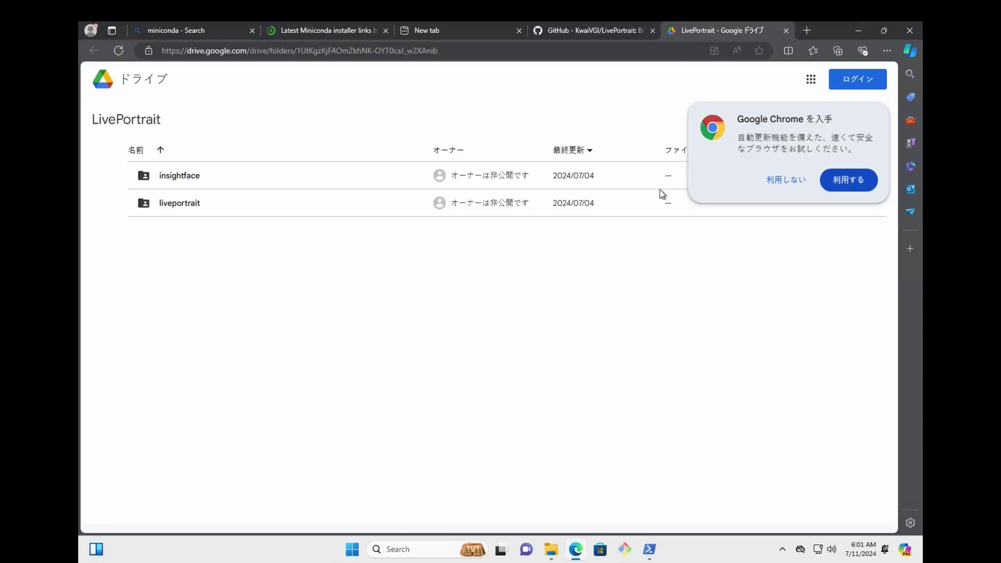
Download the insightface and liveportrait folders as zips, allow multiple downloads, and show the insightface zip's folder
click(783, 182)
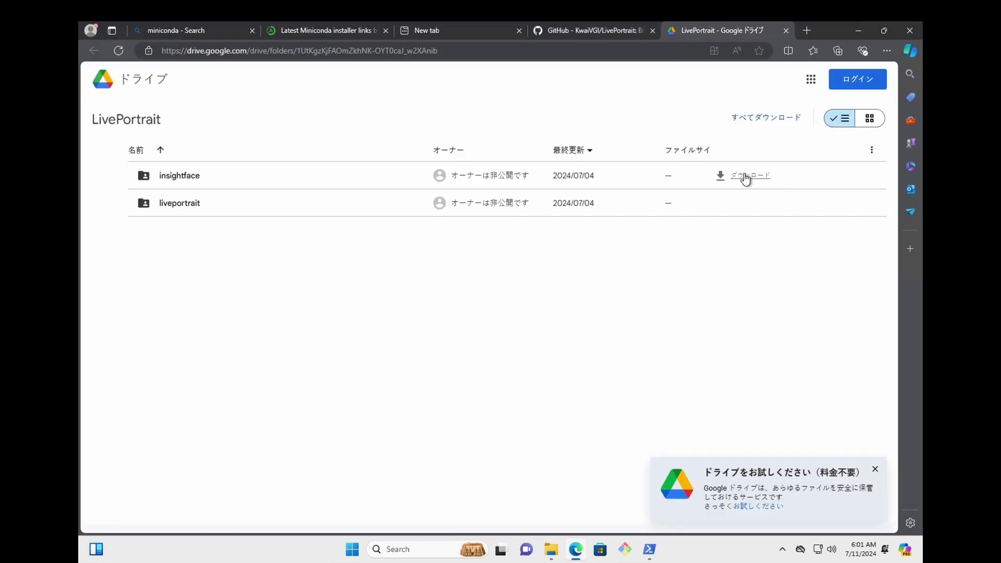
click(745, 176)
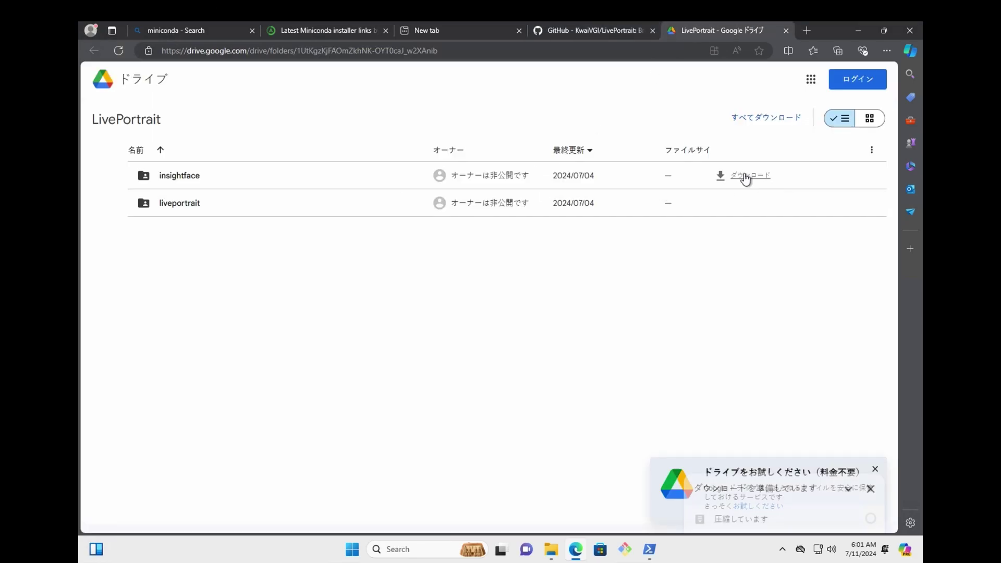
click(745, 209)
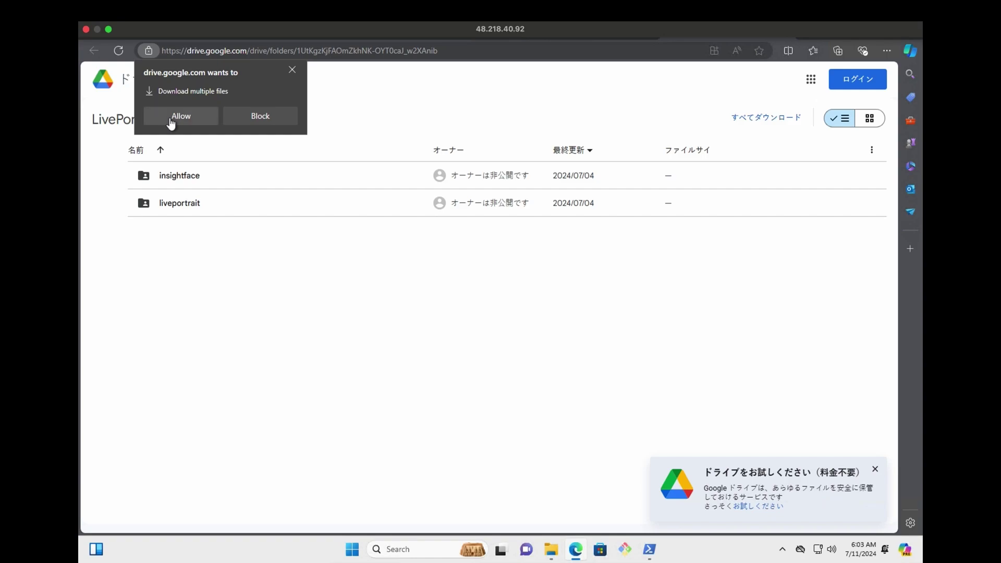
click(192, 122)
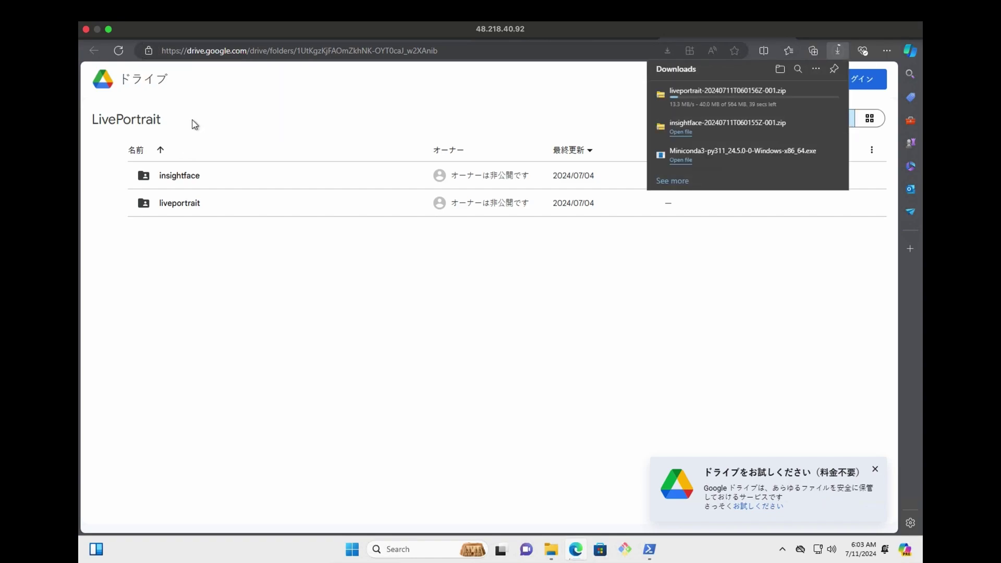
click(806, 131)
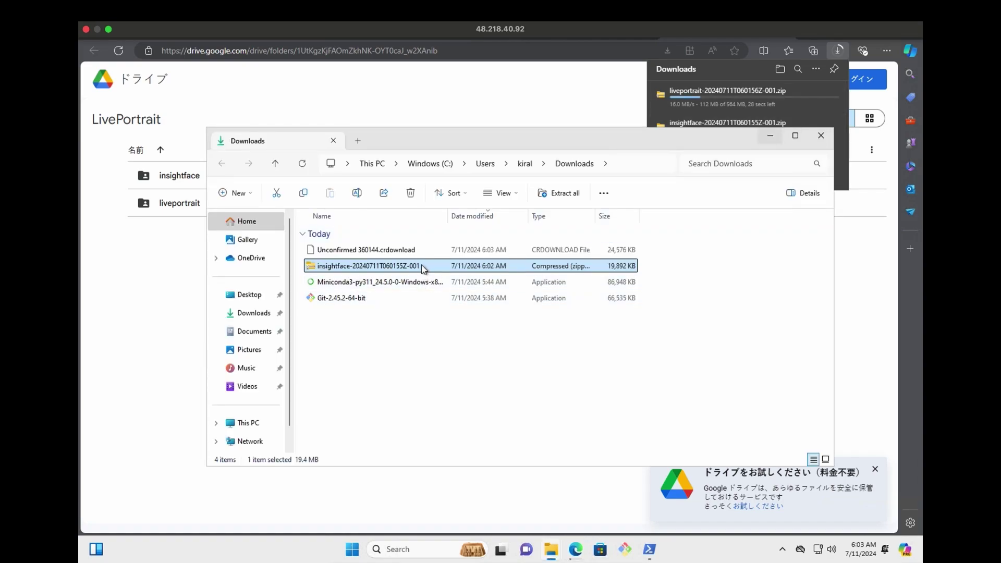
Extract the insightface zip into its suggested folder
right_click(424, 267)
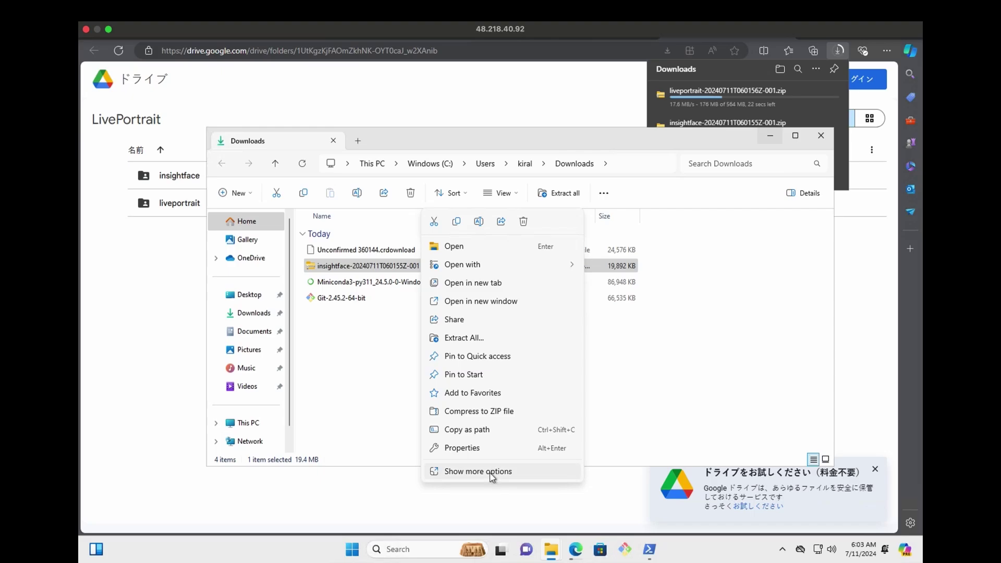
click(505, 341)
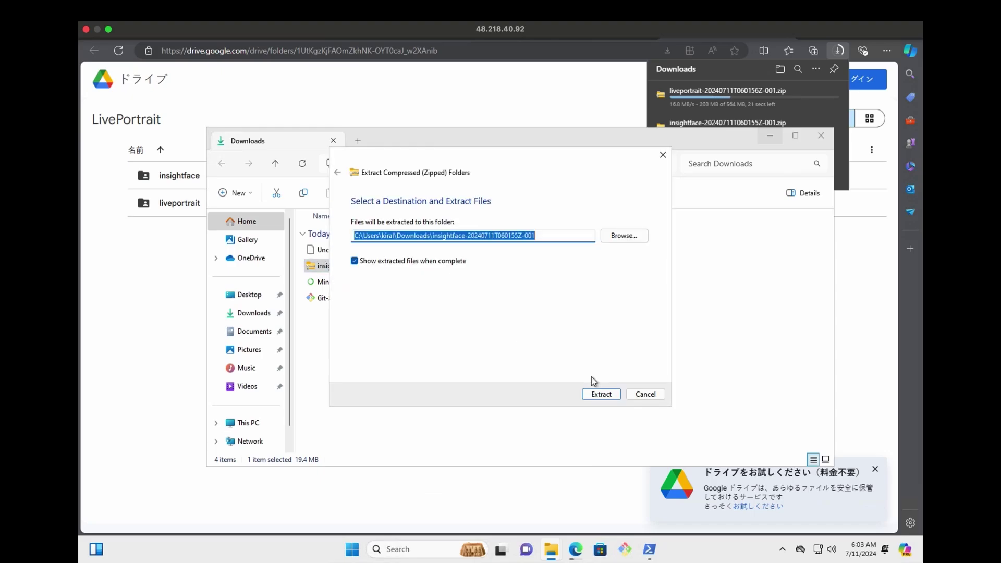
click(601, 394)
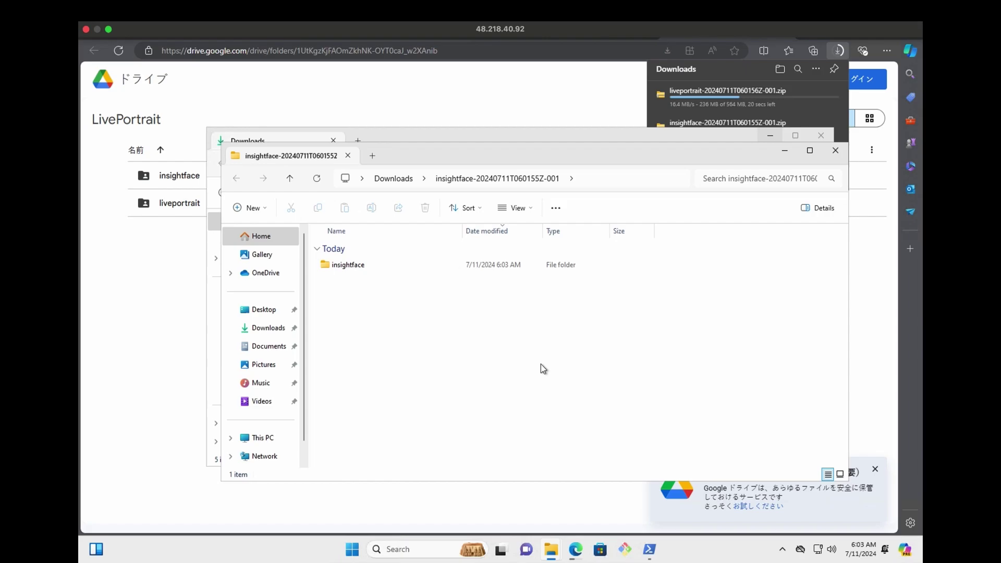
click(391, 269)
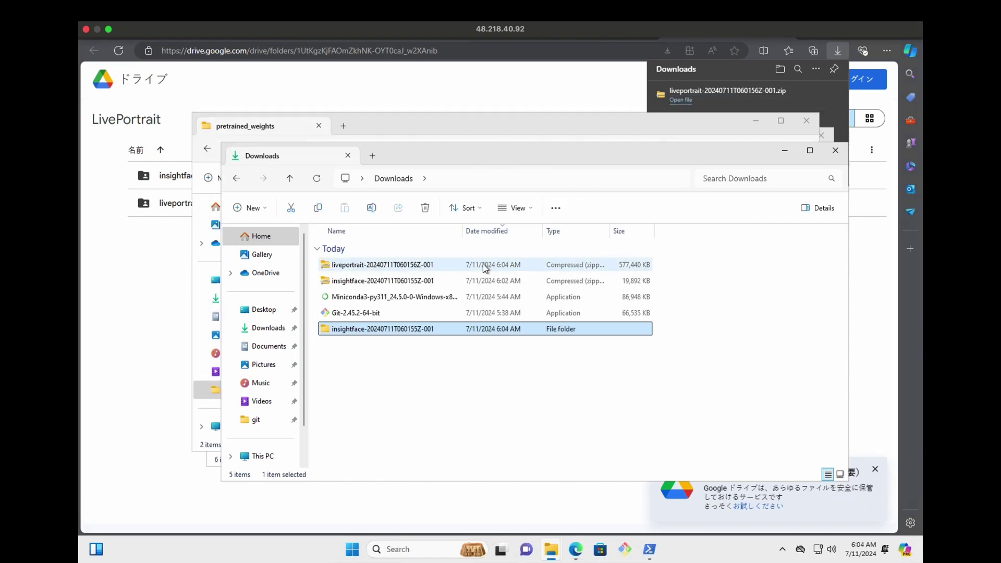
Extract the liveportrait zip and check its extracted contents
click(430, 264)
right_click(429, 264)
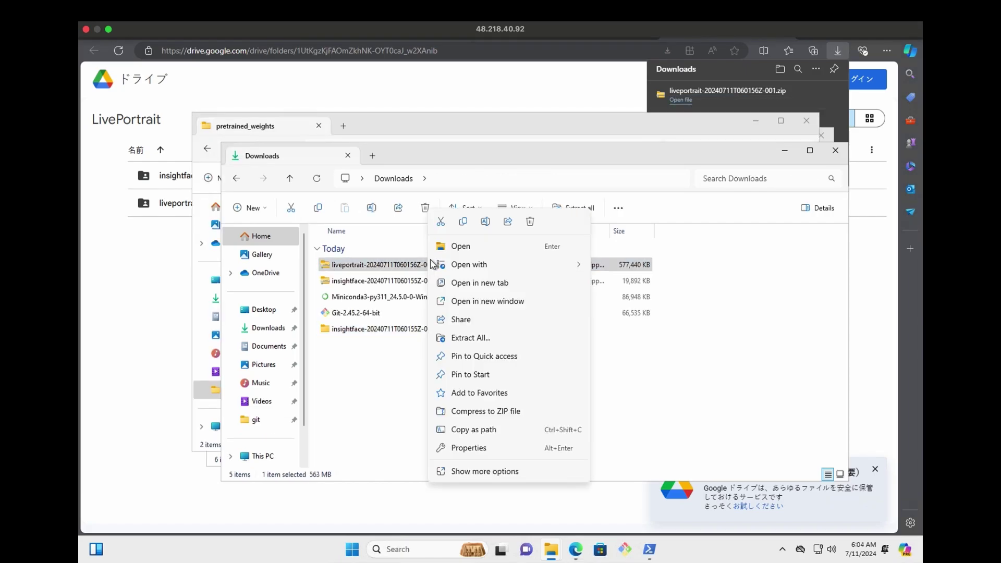
click(478, 334)
click(598, 394)
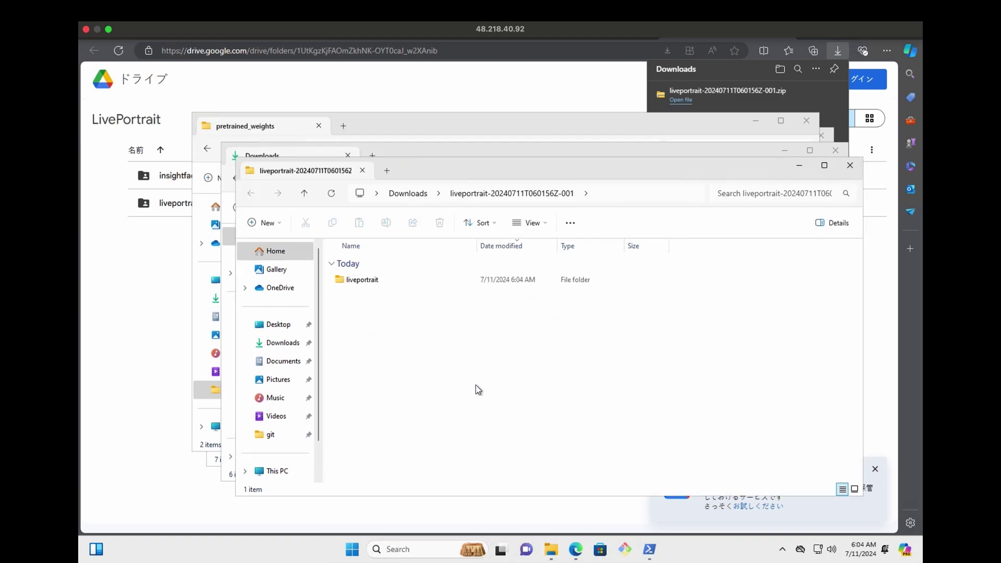
double_click(399, 282)
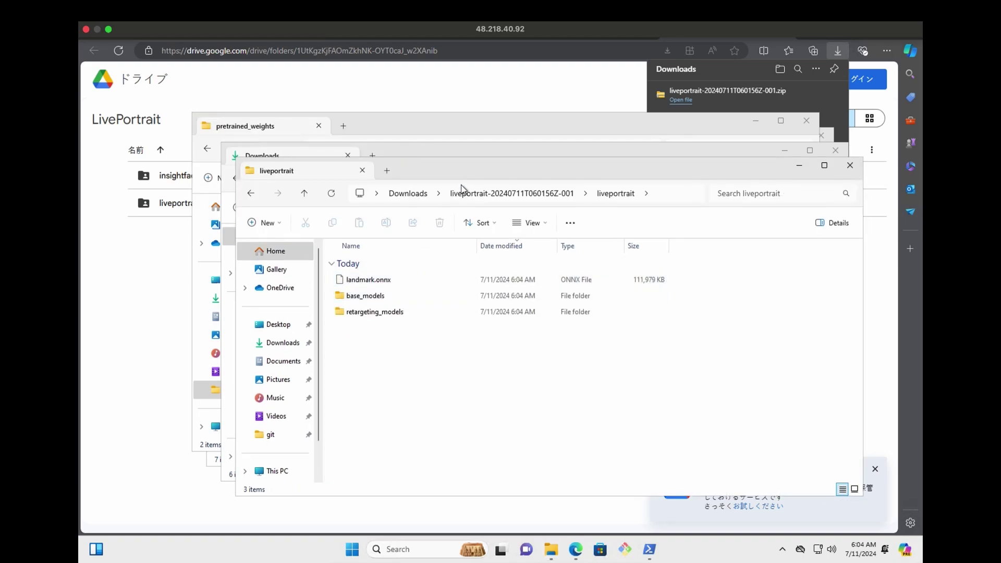
Copy the liveportrait folder into pretrained_weights beside insightface
click(513, 193)
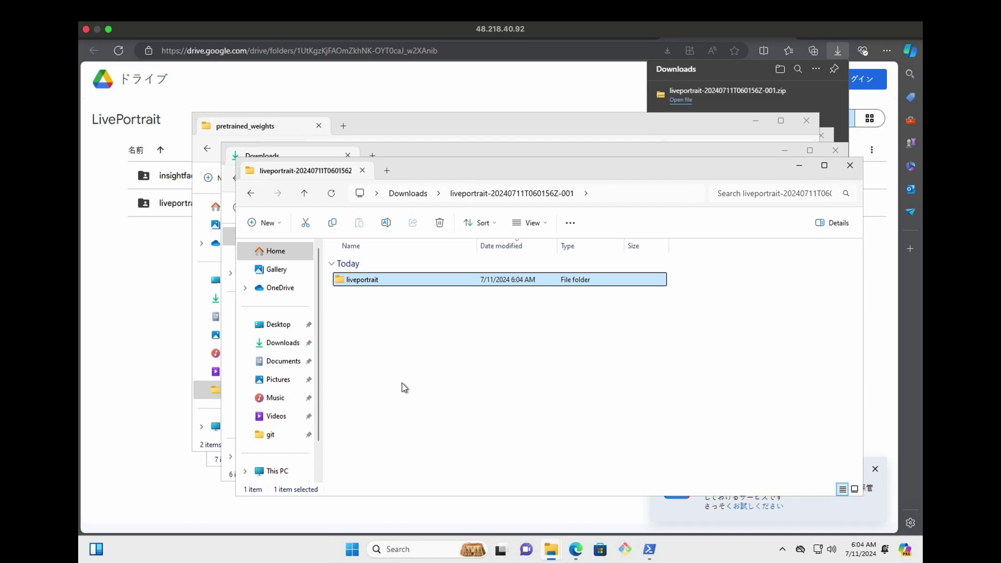
key(ctrl+c)
click(398, 127)
click(352, 328)
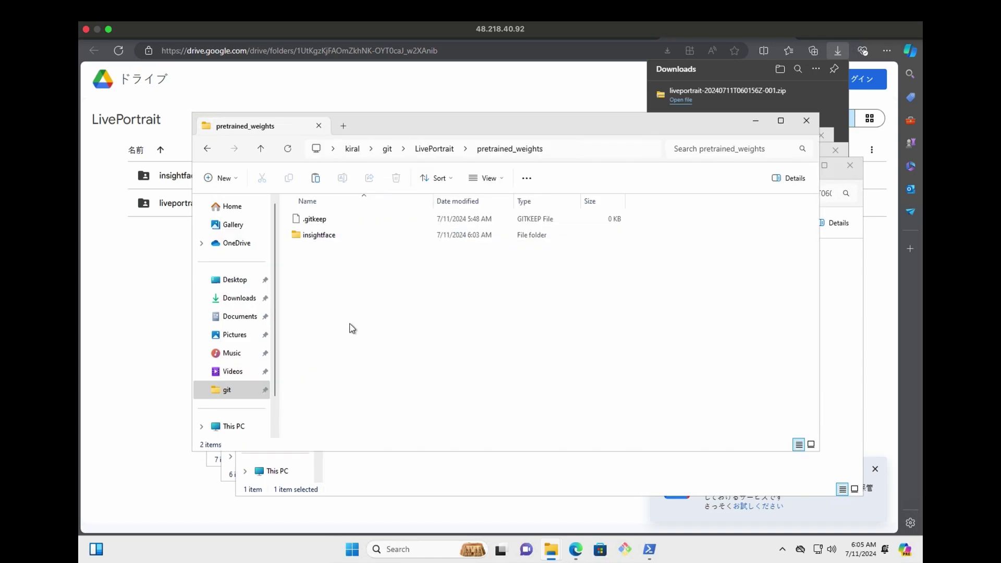
key(ctrl+v)
click(167, 326)
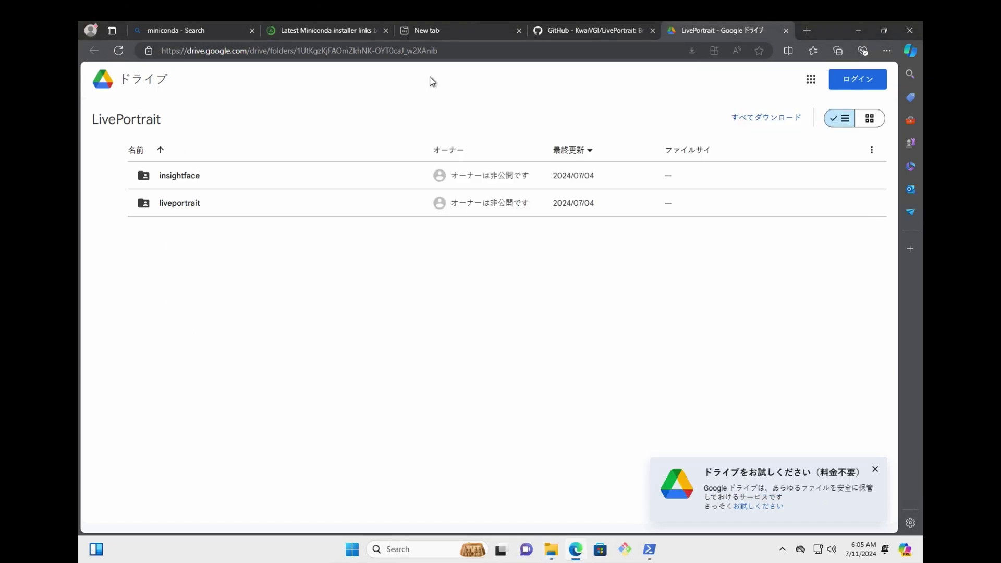
Copy the python app.py command from the README's '4. Gradio interface' section and return to PowerShell
click(602, 29)
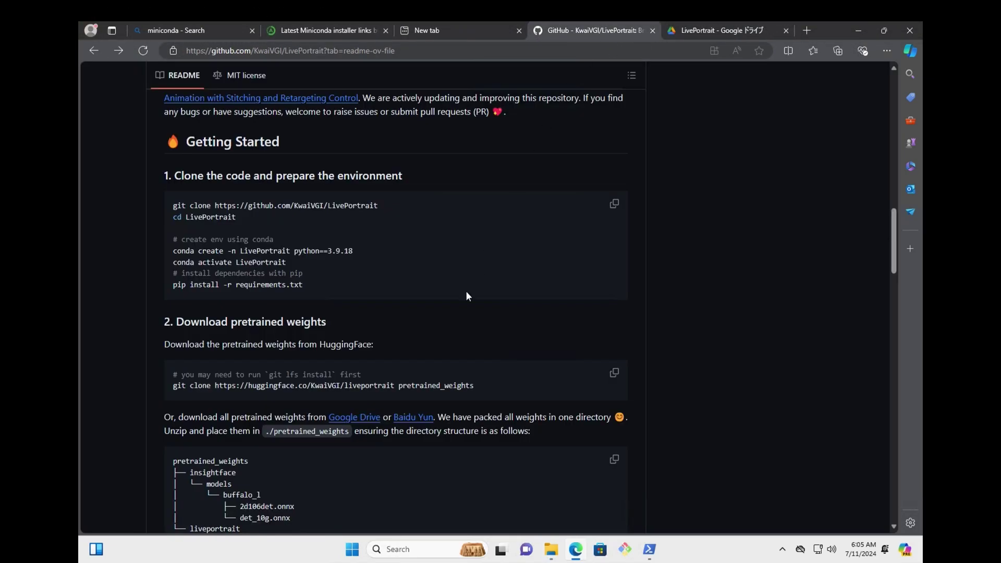
scroll(465, 290, down, 3)
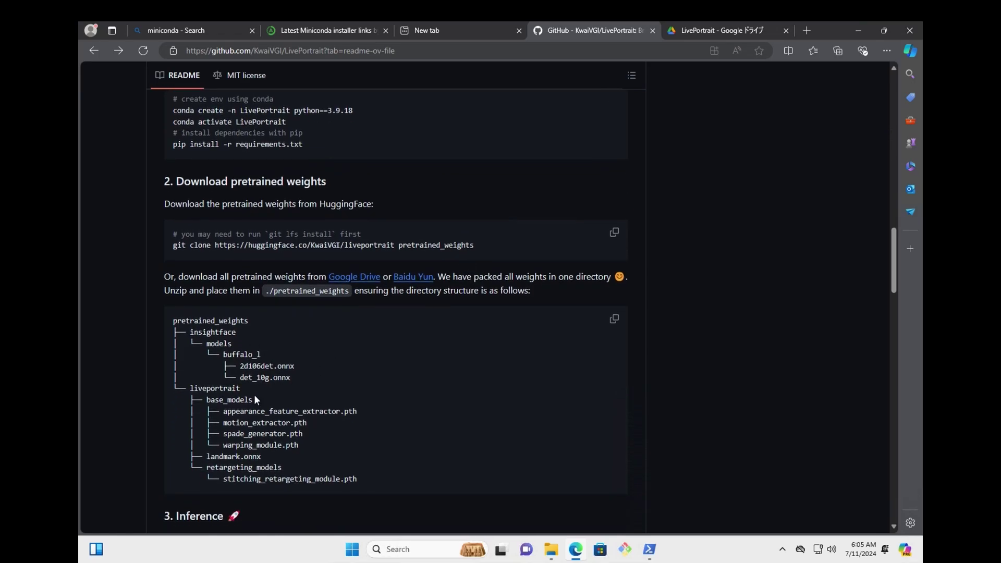
scroll(255, 396, down, 3)
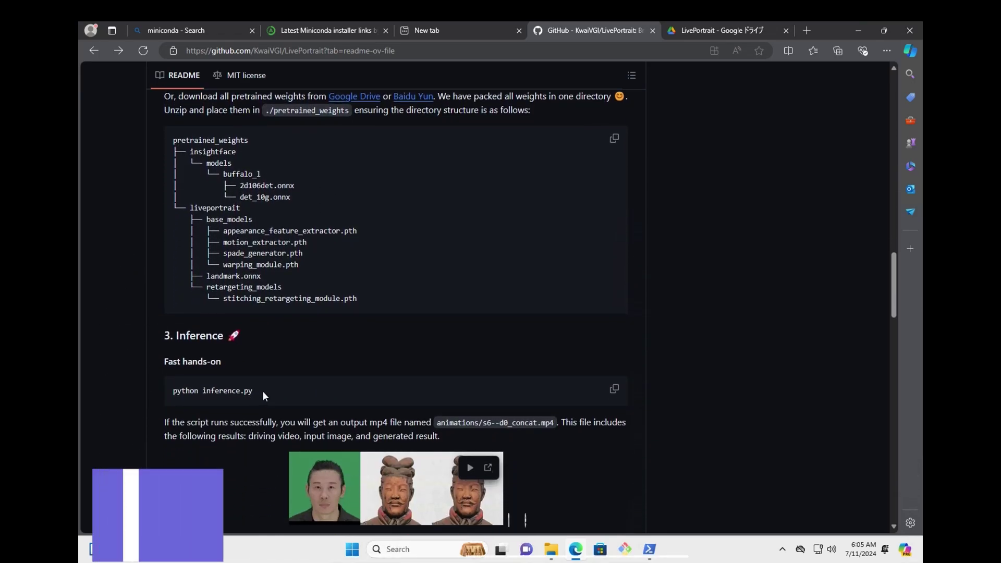
scroll(262, 390, down, 12)
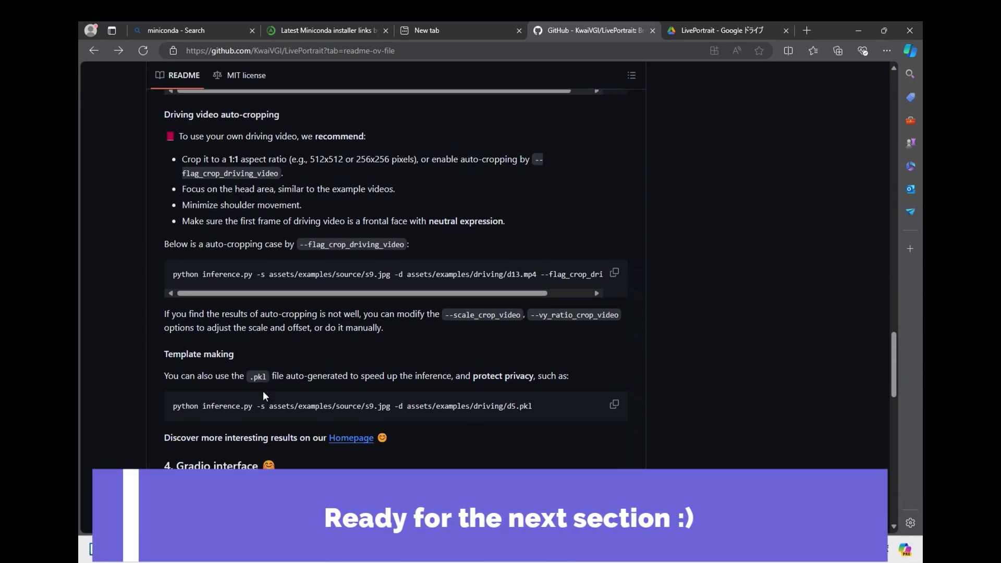
scroll(263, 390, down, 2)
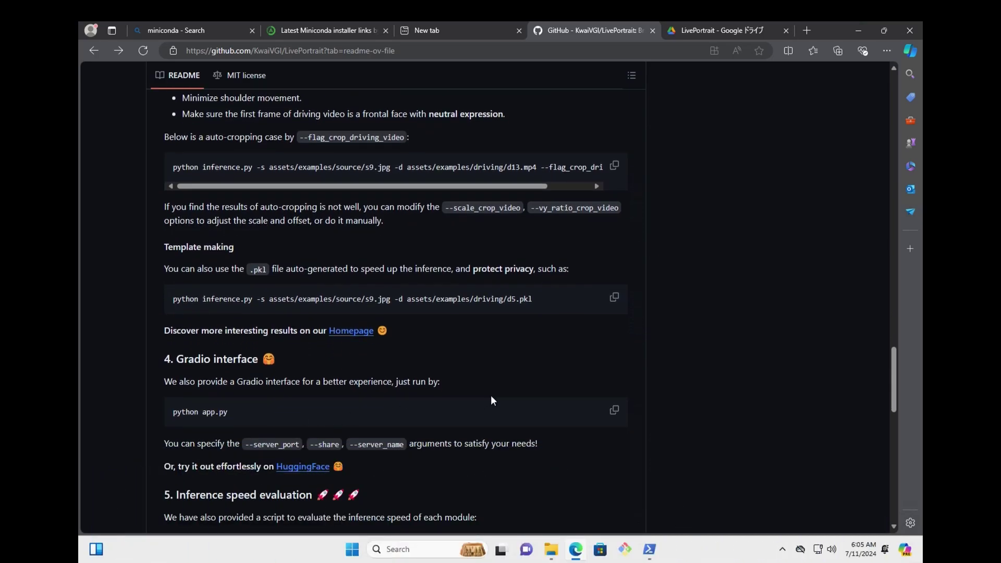
click(615, 412)
scroll(615, 413, down, 1)
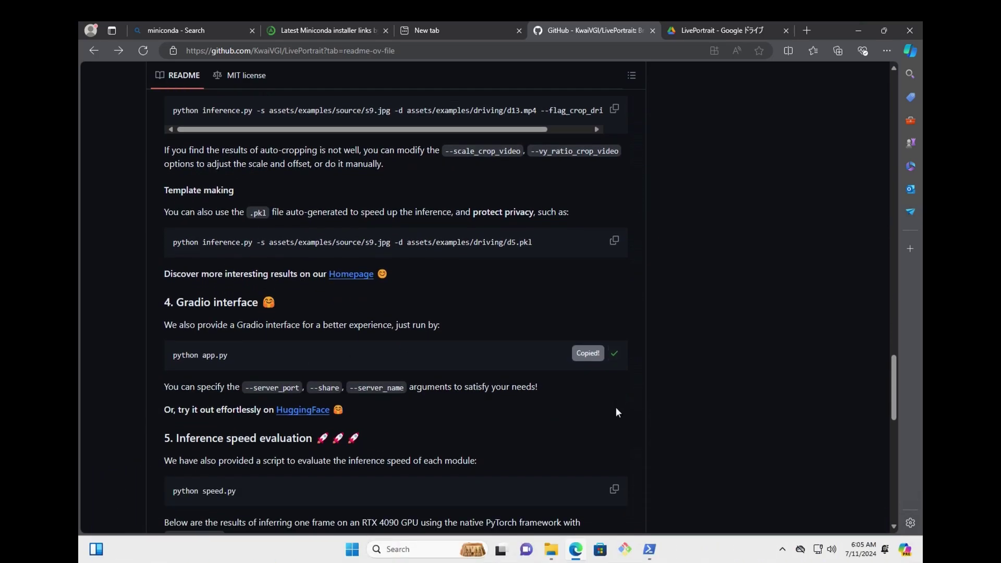
mouse_move(584, 543)
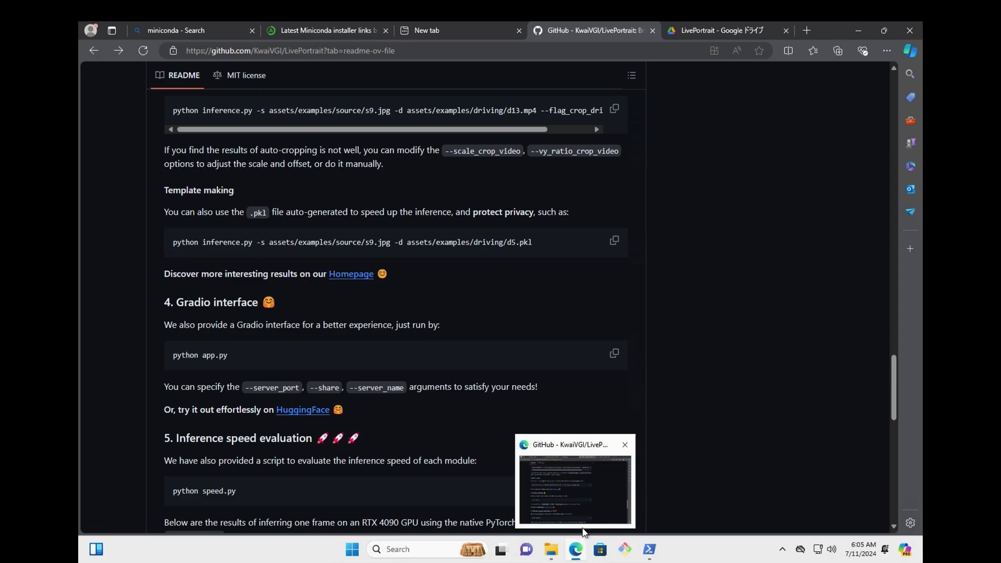
click(649, 548)
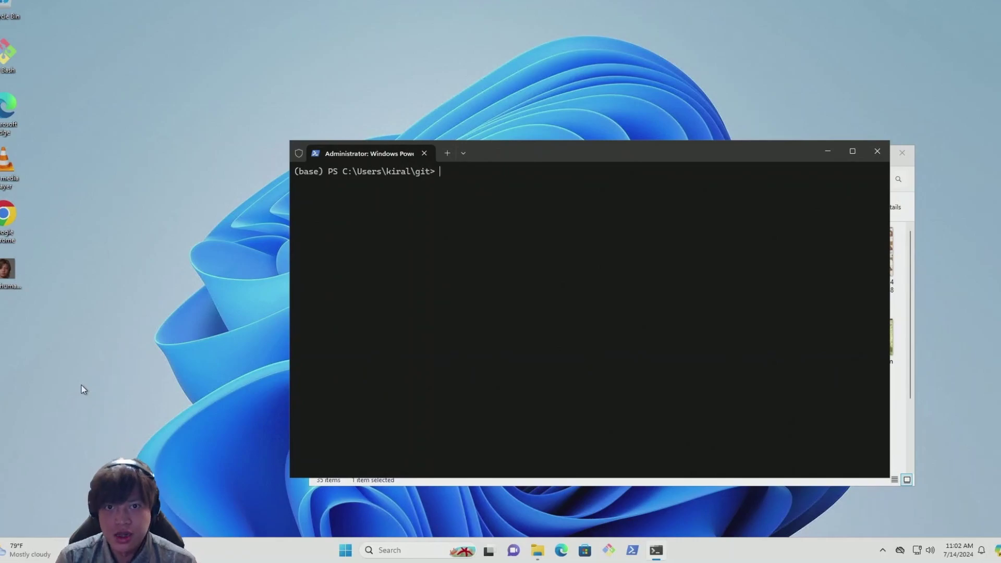
List the conda environments and activate the LivePortrait environment
text(ls)
key(Return)
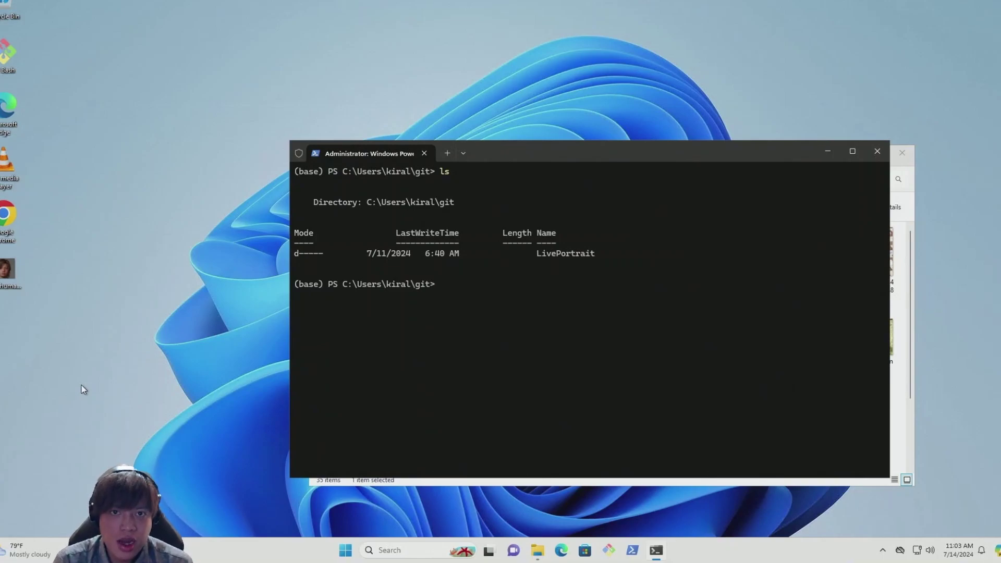
text(con)
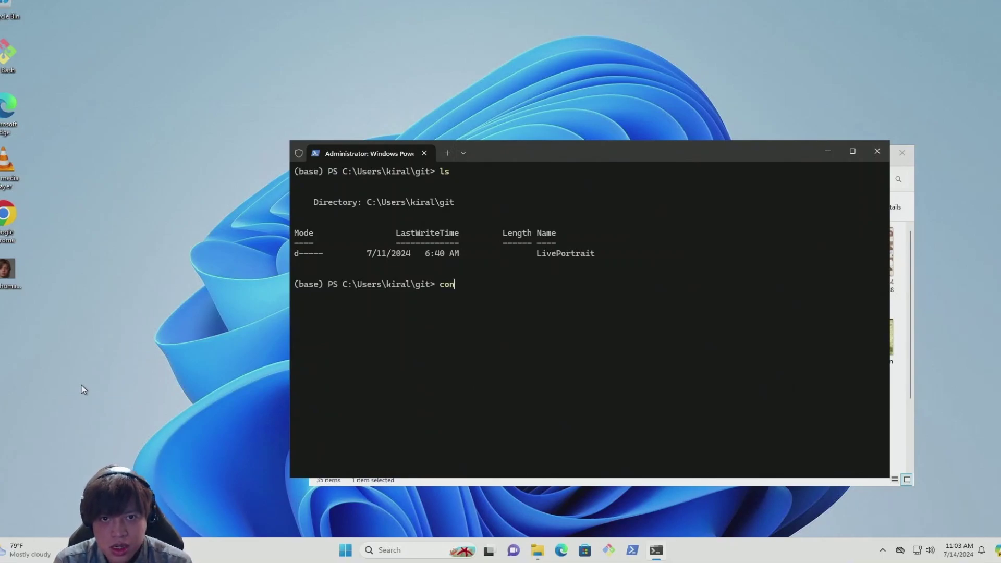
text(da )
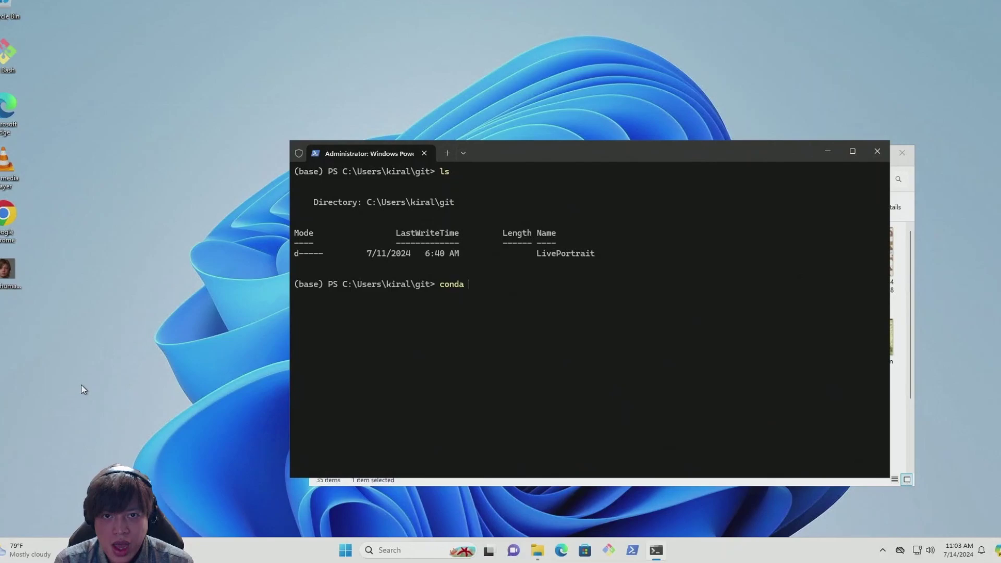
text(env list)
key(Return)
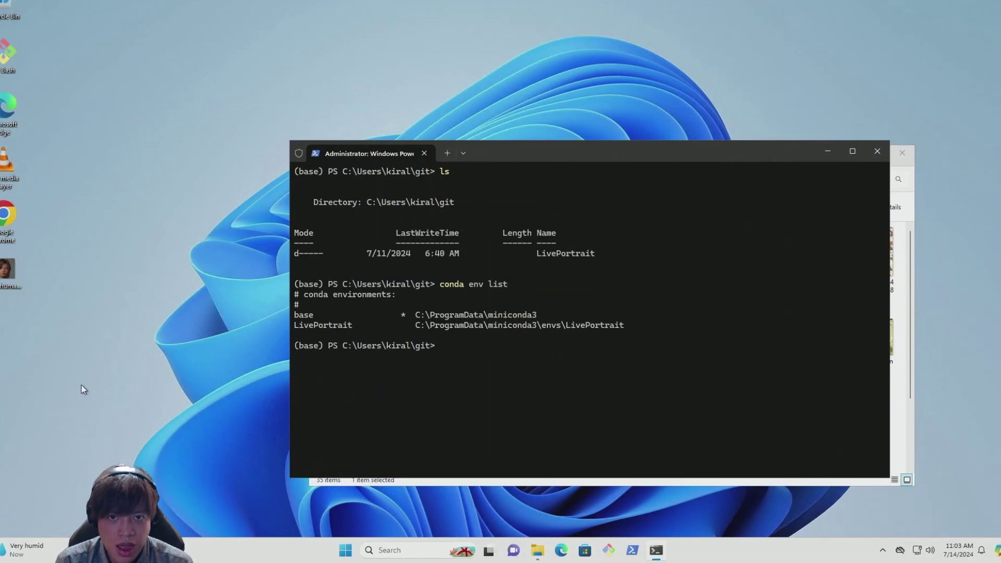
text(conda )
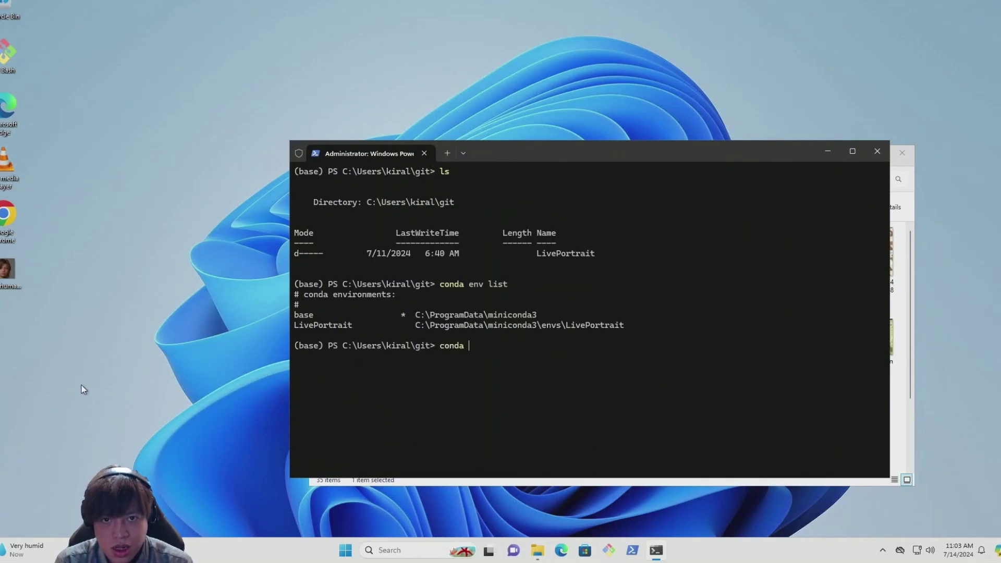
text(activate )
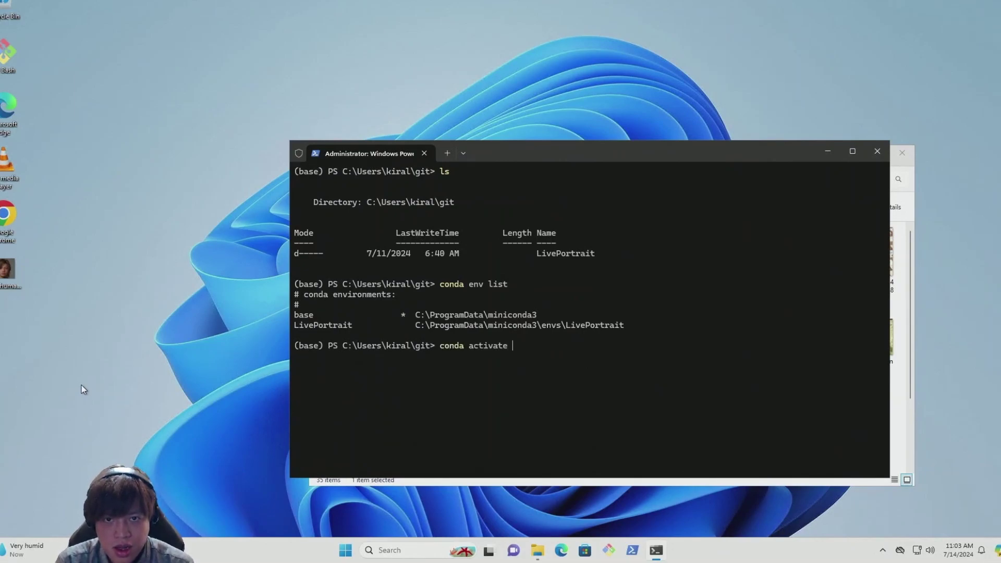
text(LivePortrait)
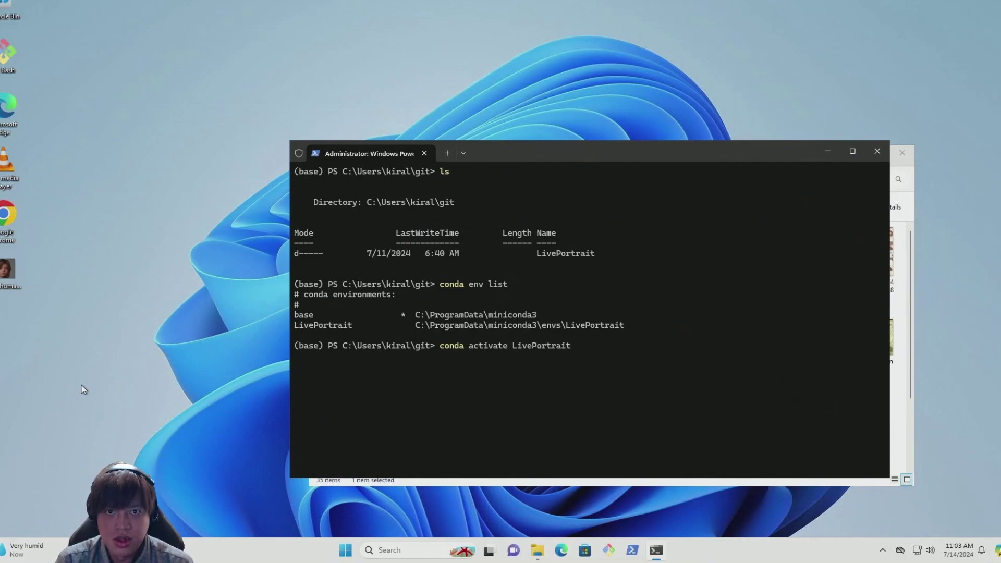
key(Return)
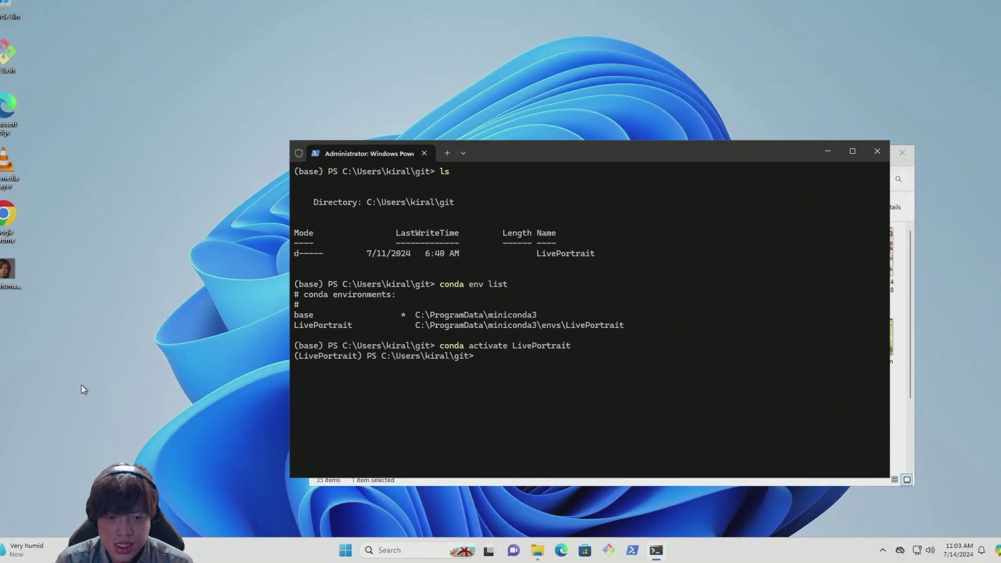
Enter the LivePortrait folder, list its files, and launch python app.py
text(cd .\)
text(Live)
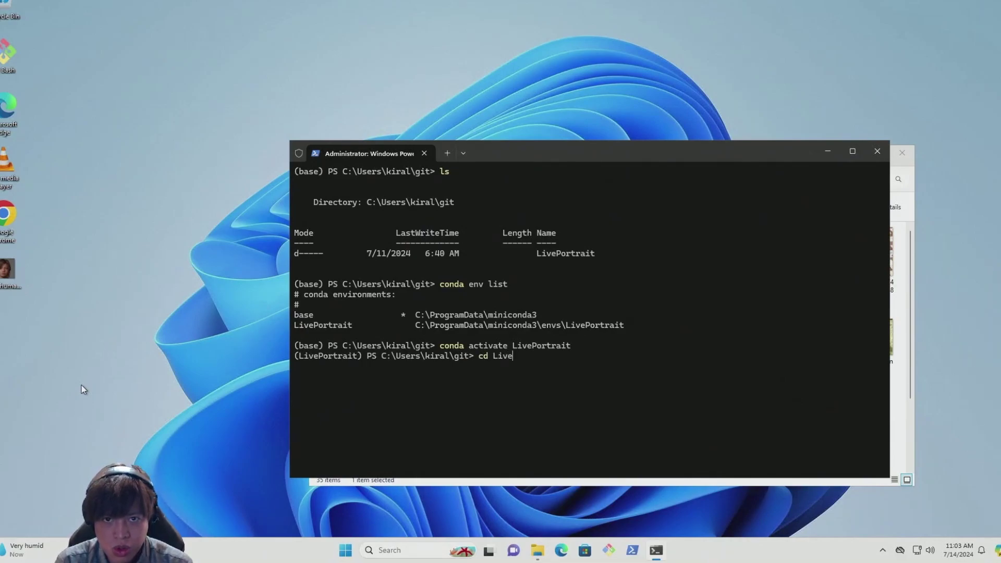
key(Tab)
key(Return)
text(ls)
key(Return)
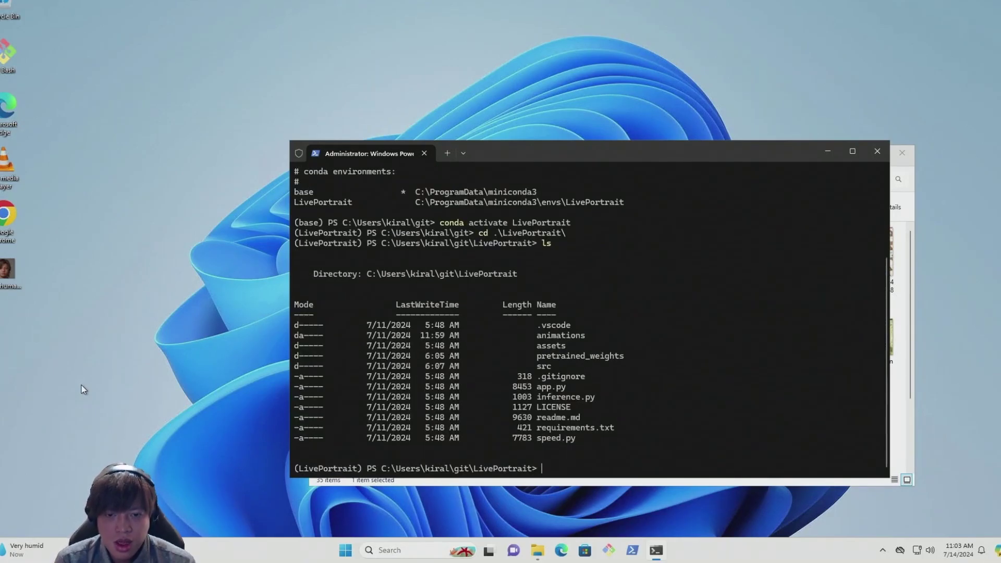
text(p)
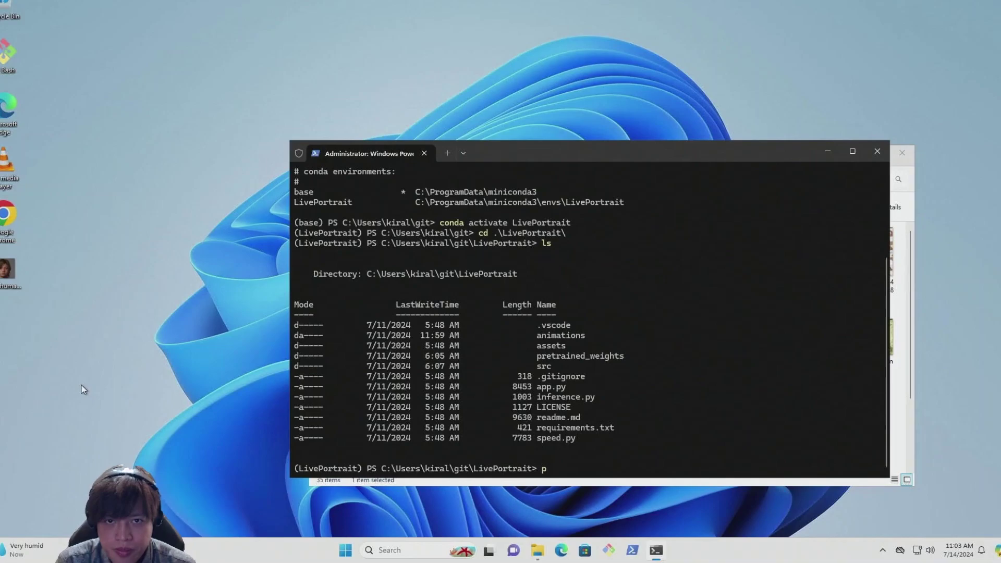
text(ython app.py)
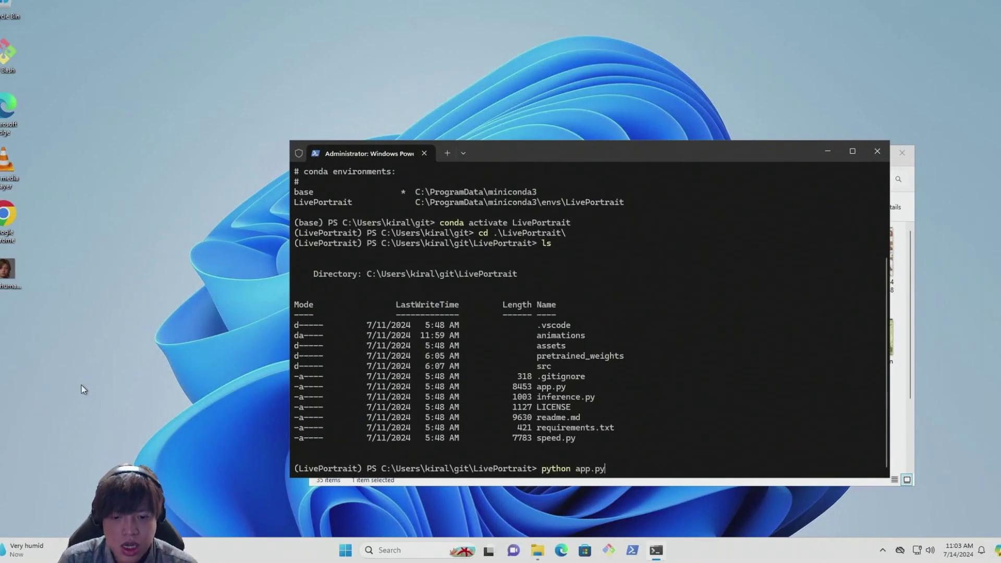
key(Return)
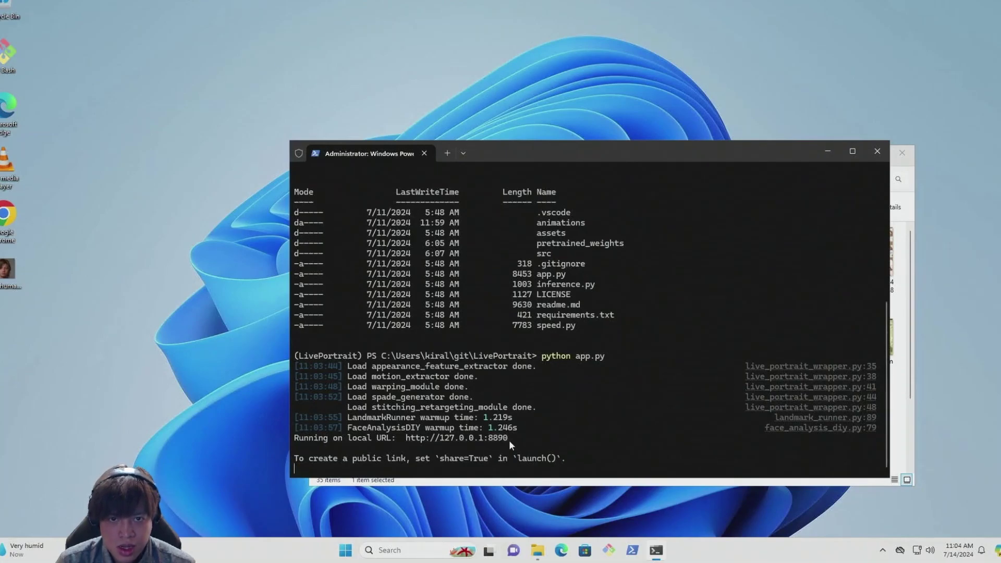
drag(509, 440, 406, 438)
key(ctrl+c)
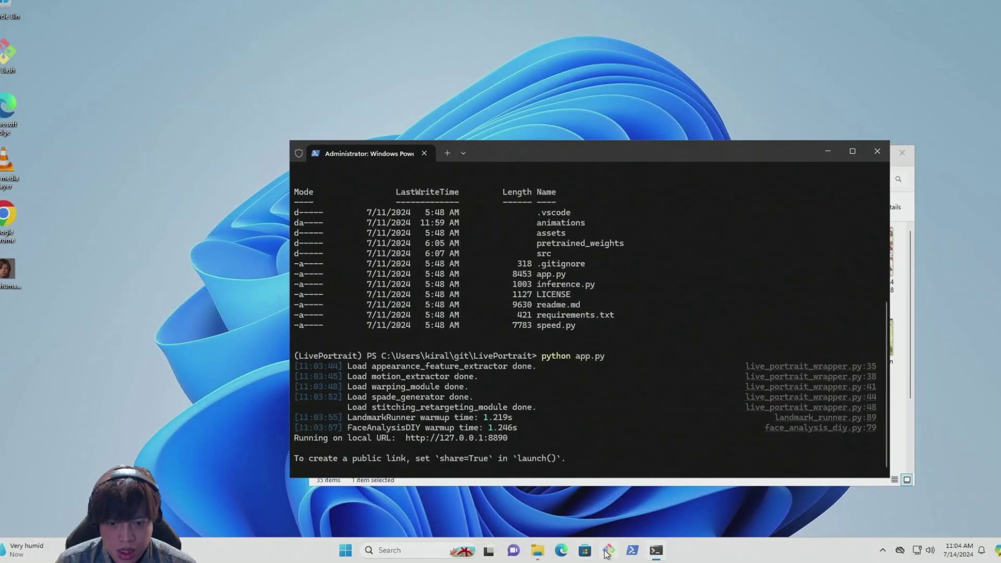
click(560, 552)
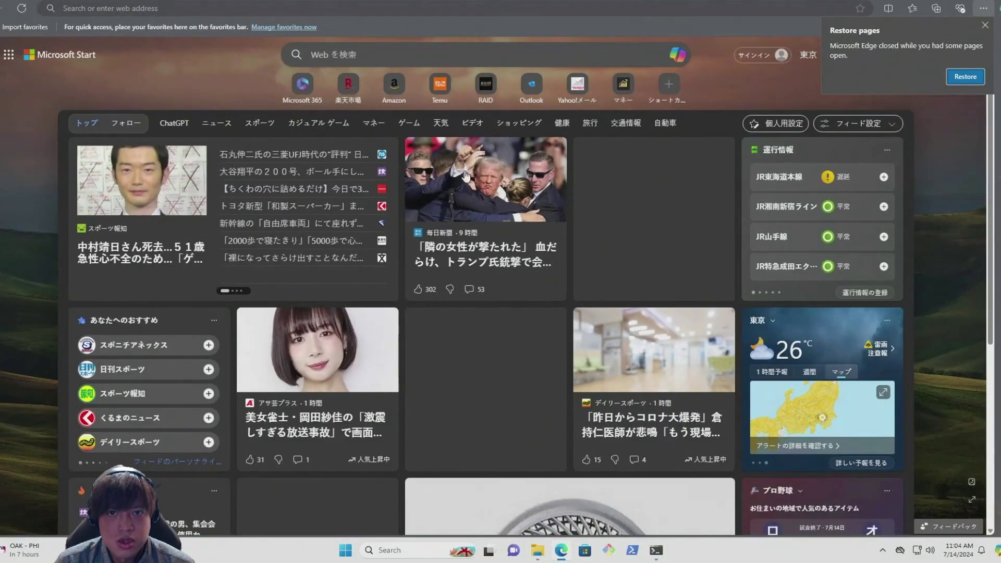
click(190, 6)
key(ctrl+v)
key(Return)
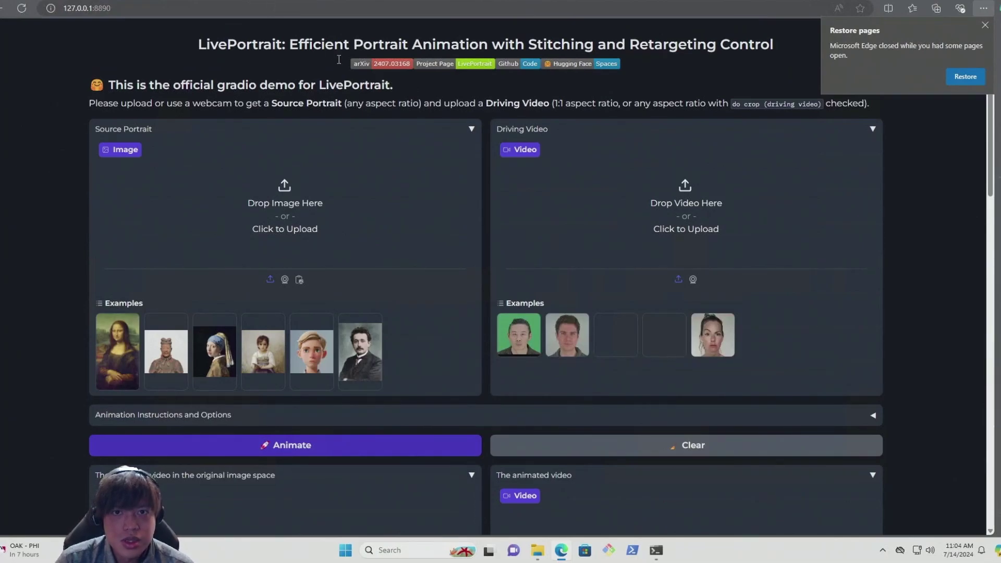
click(985, 25)
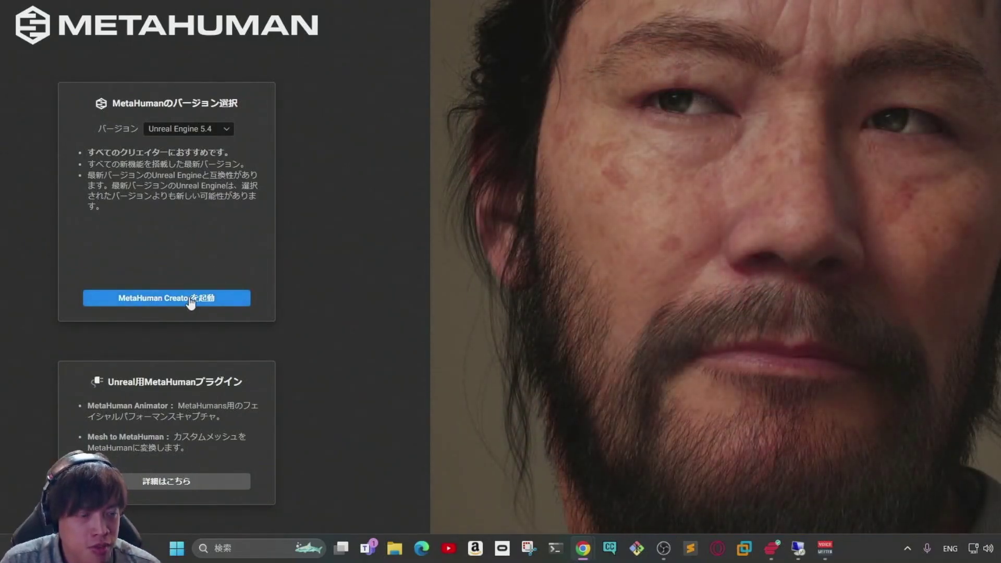
Launch MetaHuman Creator for Unreal Engine 5.4 from the version page
click(190, 299)
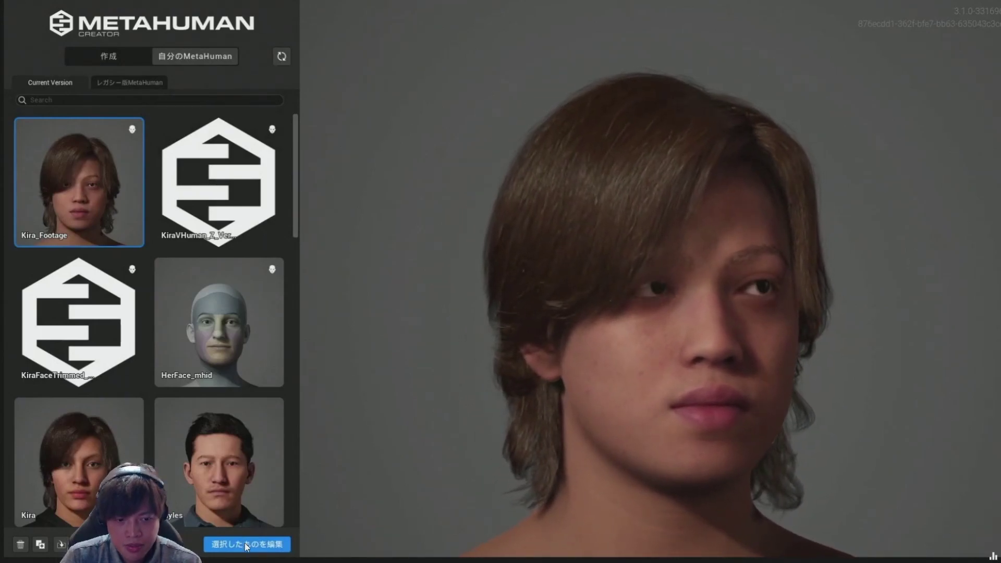
Open the long-haired MetaHuman for editing and stop its idle animation in a neutral pose
click(245, 543)
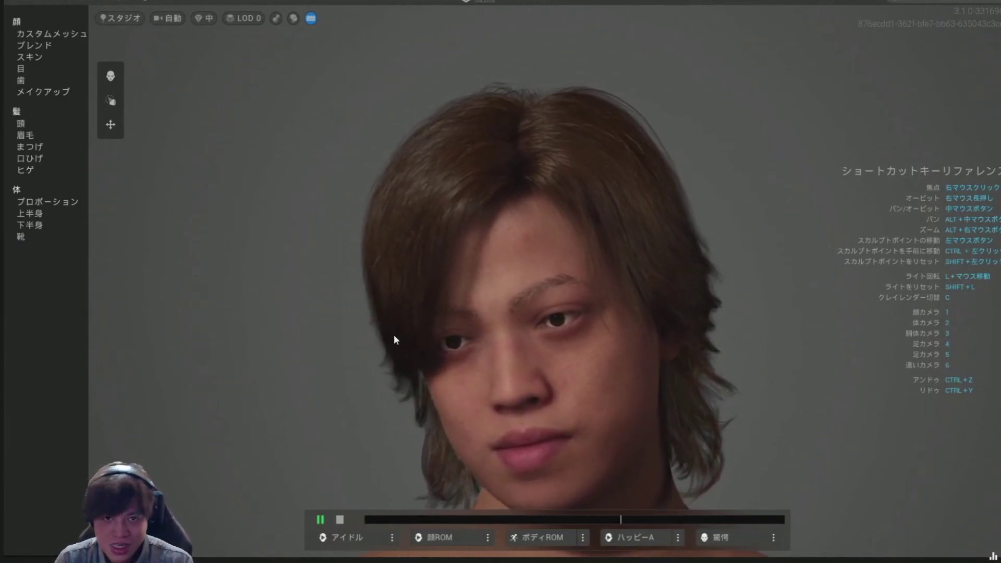
click(342, 516)
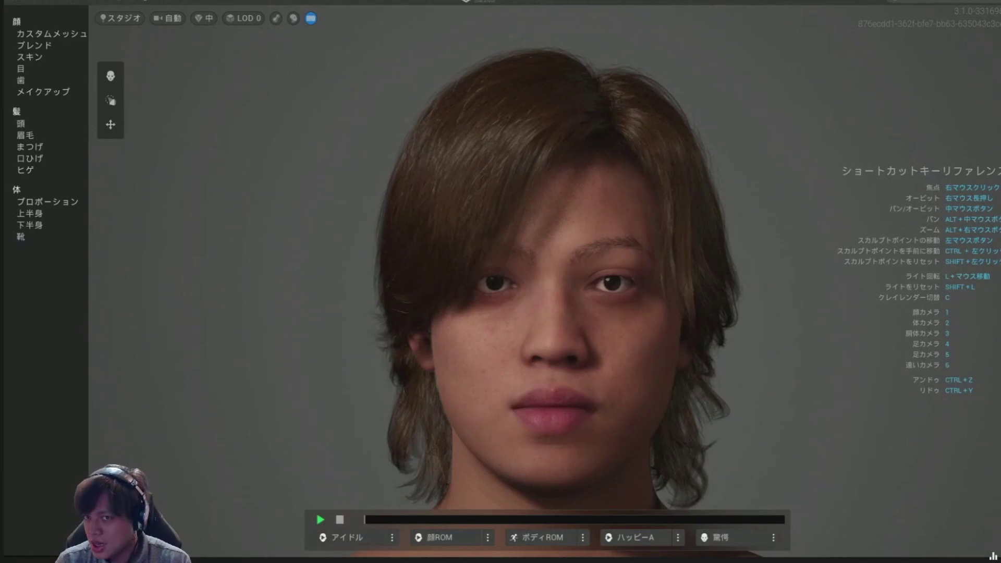
Snip the character's frontal face with Snipping Tool and copy the screenshot to the clipboard
click(525, 550)
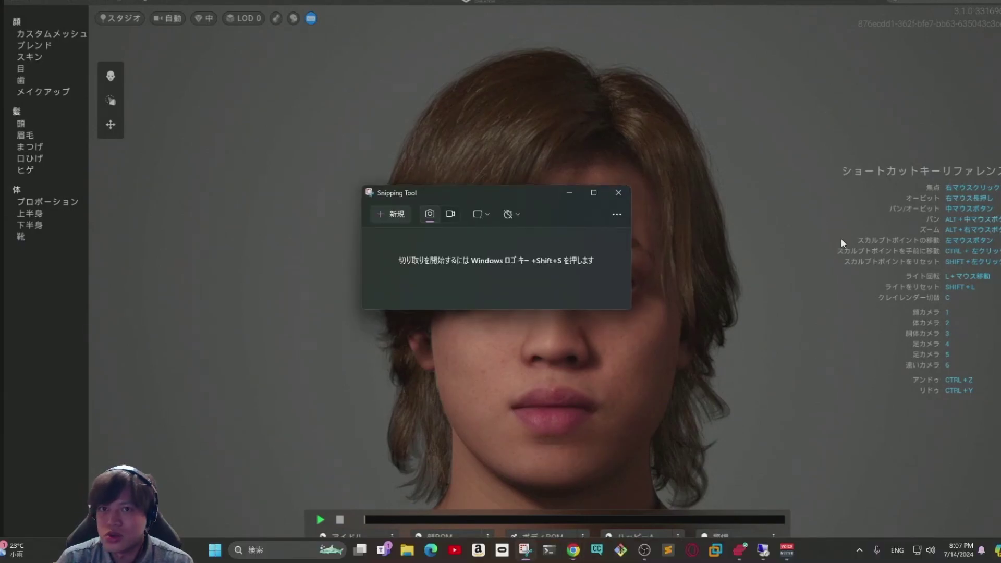
click(397, 215)
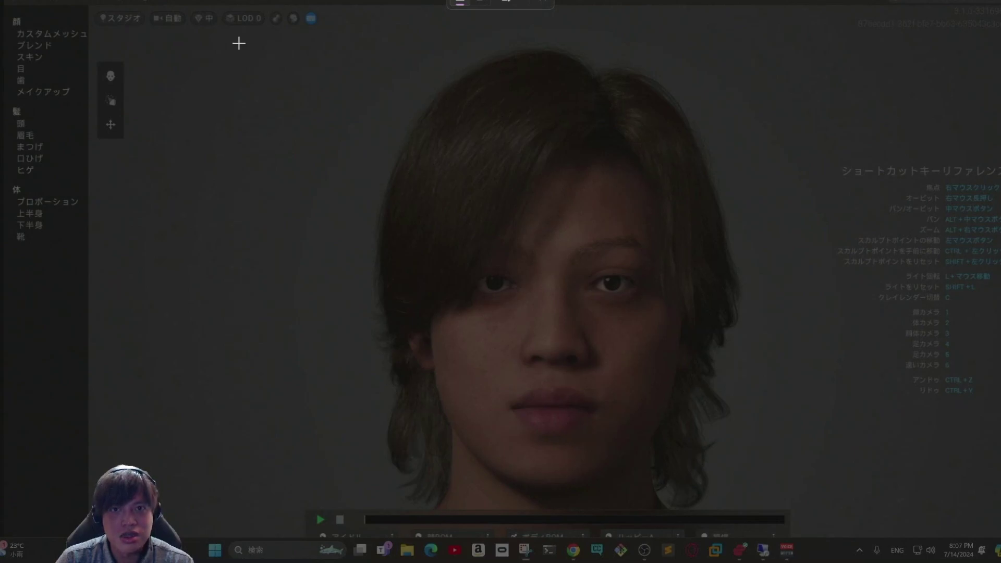
drag(254, 45, 832, 508)
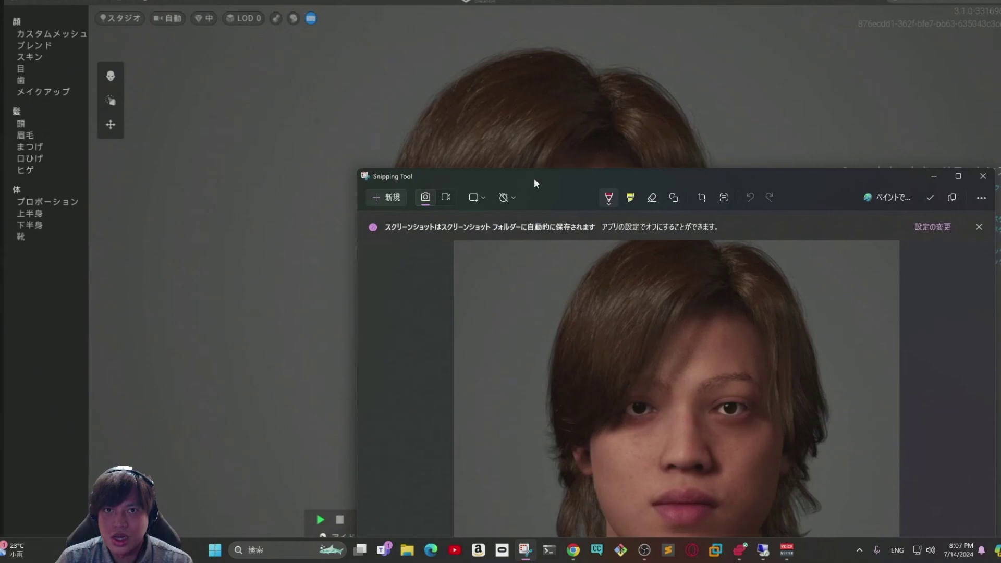
drag(534, 176, 384, 54)
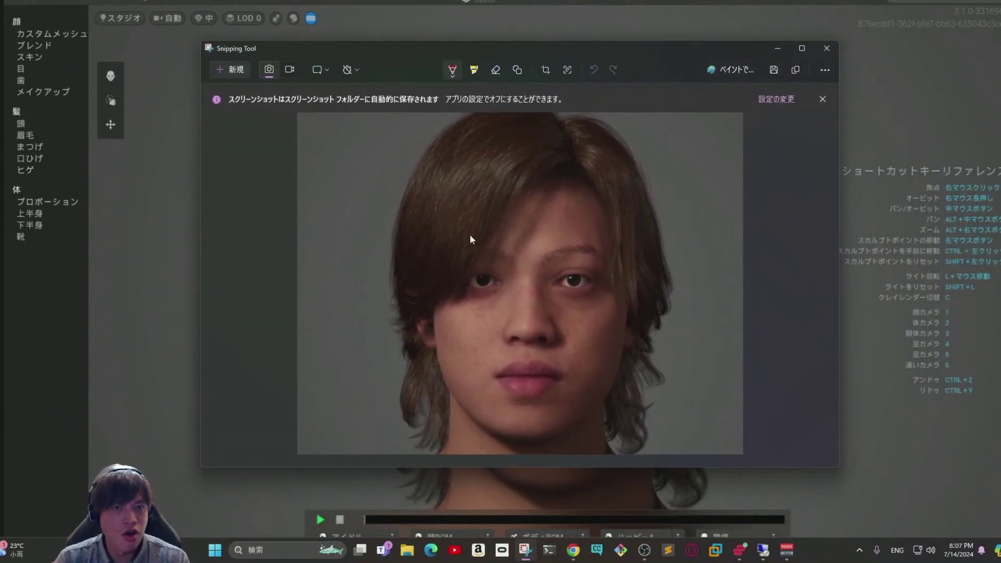
key(ctrl+c)
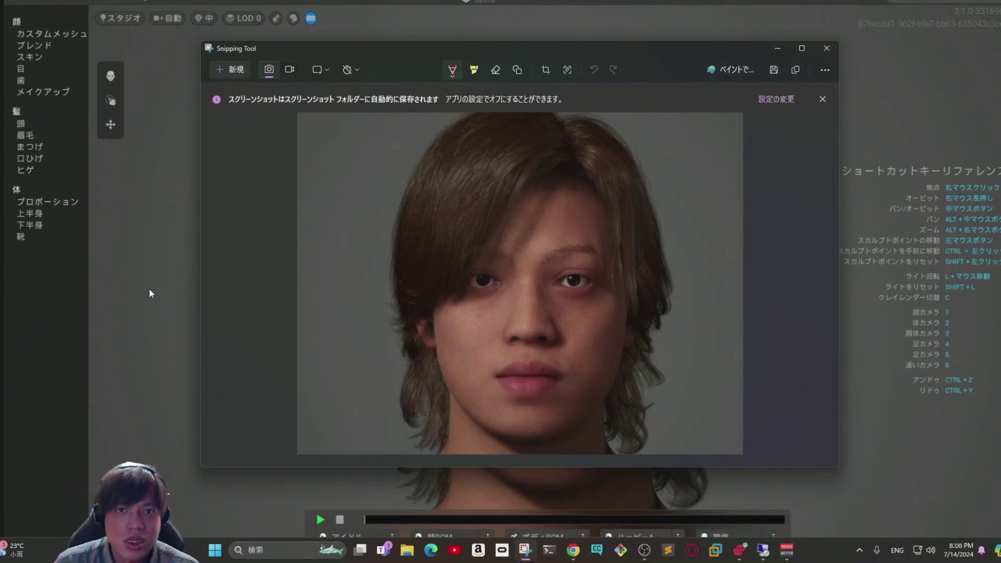
click(150, 293)
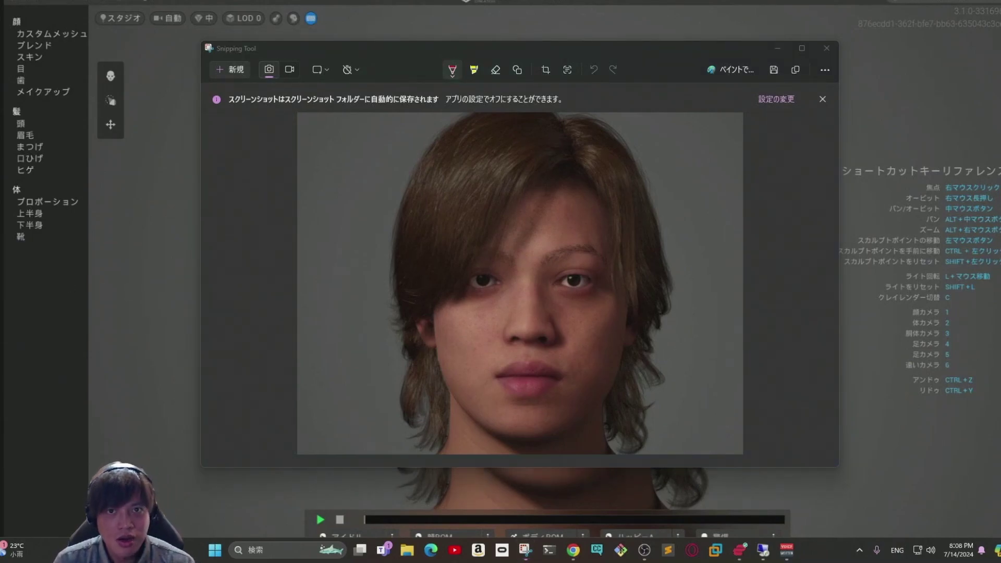
click(523, 250)
click(76, 366)
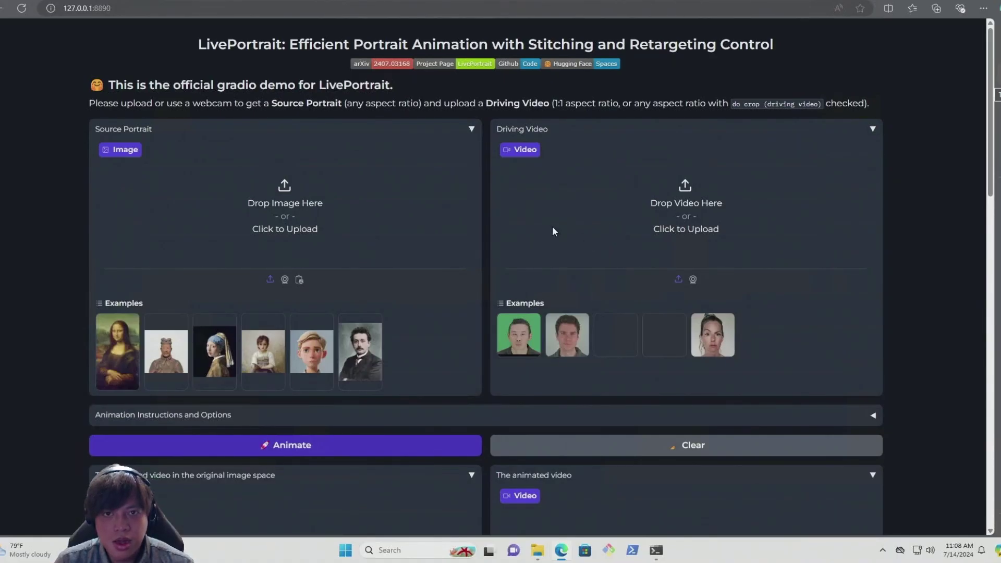
Load the MetaHuman face image from the Desktop as the source portrait
click(282, 190)
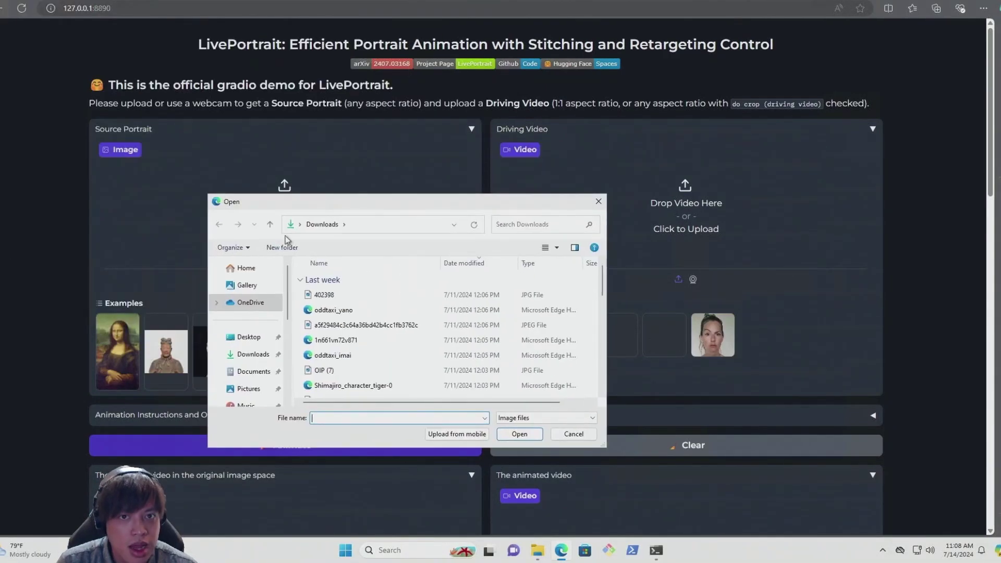
click(249, 336)
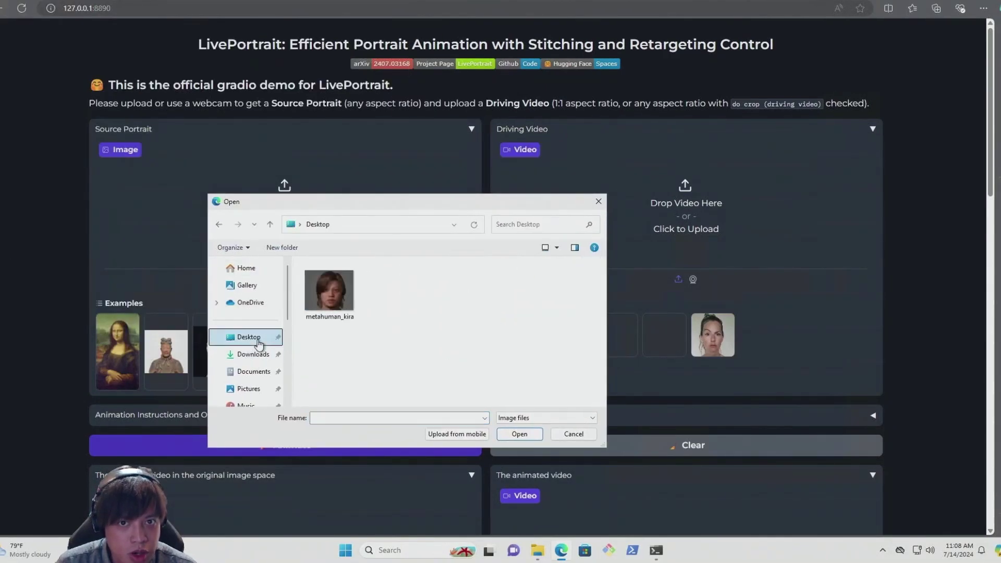
double_click(333, 305)
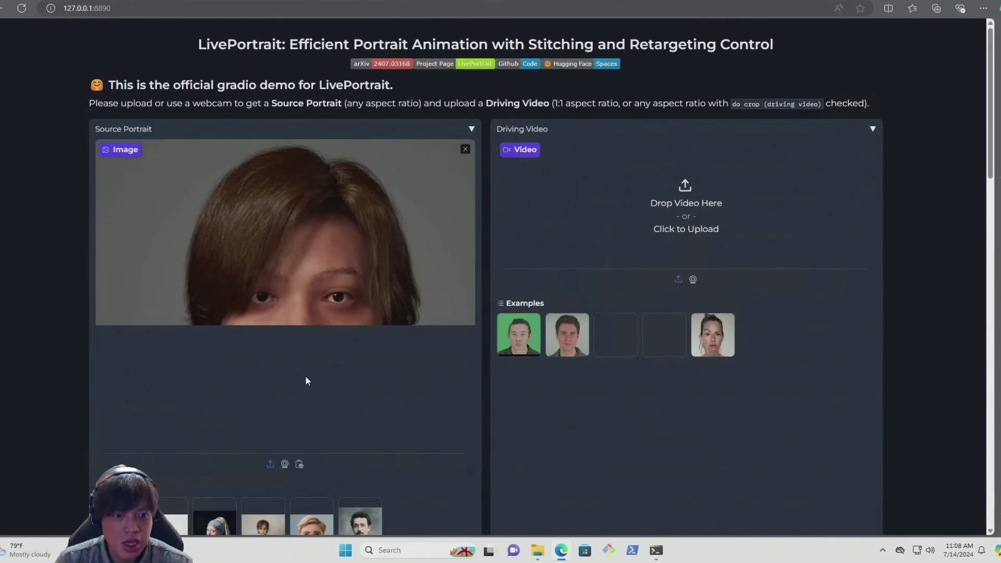
Expand Animation Instructions and Options and enable do crop (driving video)
scroll(306, 378, down, 6)
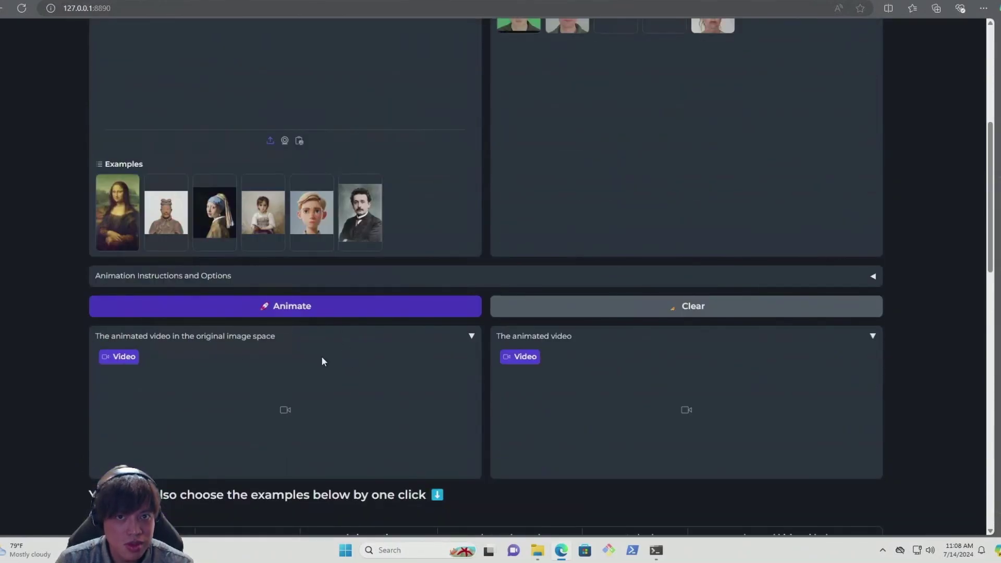
scroll(312, 284, down, 2)
scroll(312, 282, down, 4)
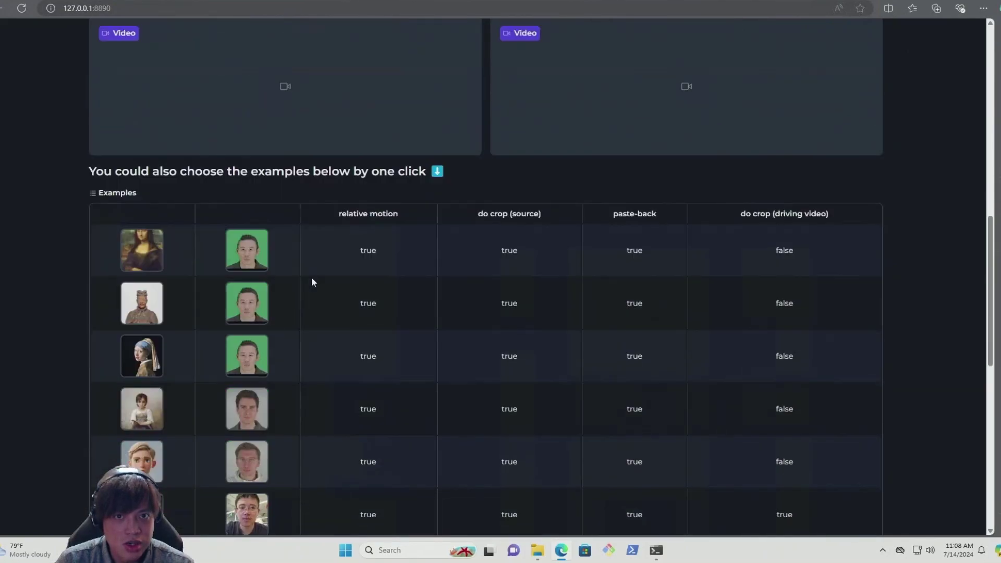
scroll(313, 281, up, 6)
click(290, 277)
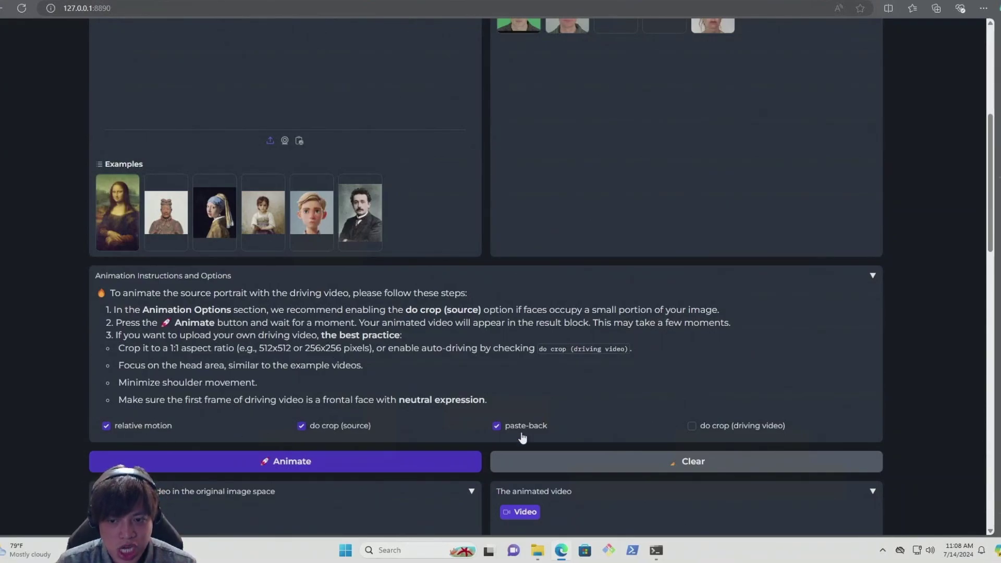
click(698, 427)
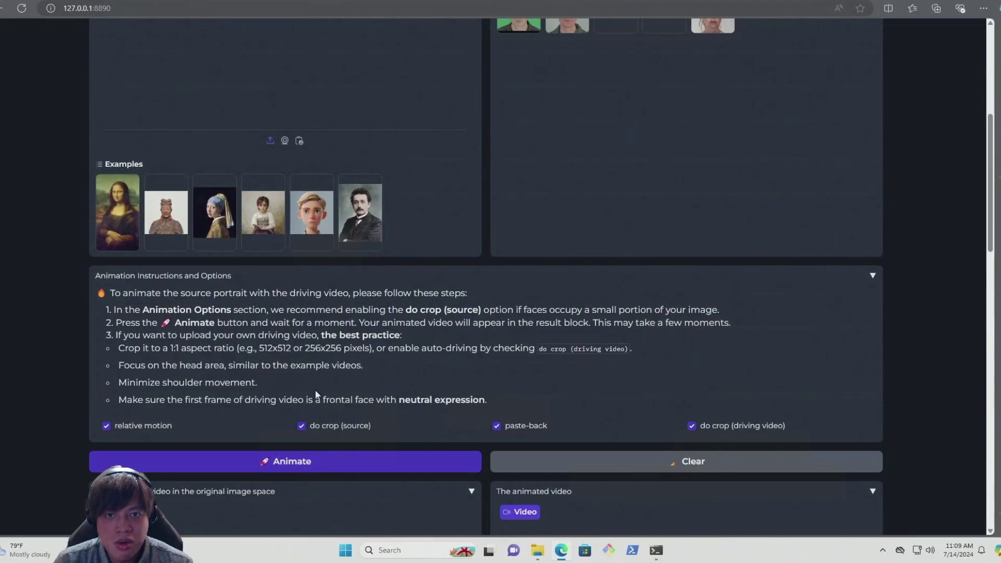
Load the FaceTest2_trim1 clip from the Pictures folder as the driving video
scroll(606, 372, up, 5)
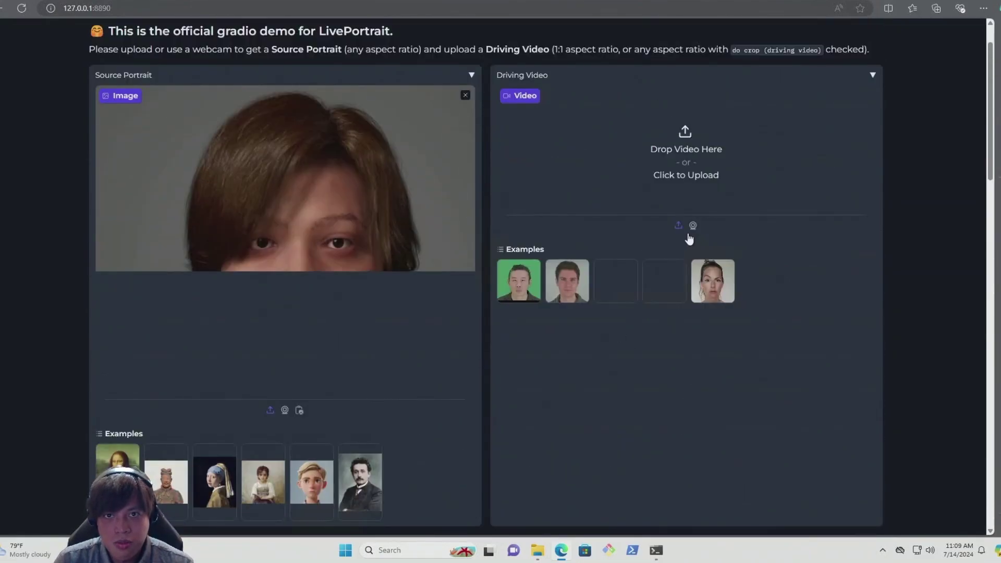
click(683, 135)
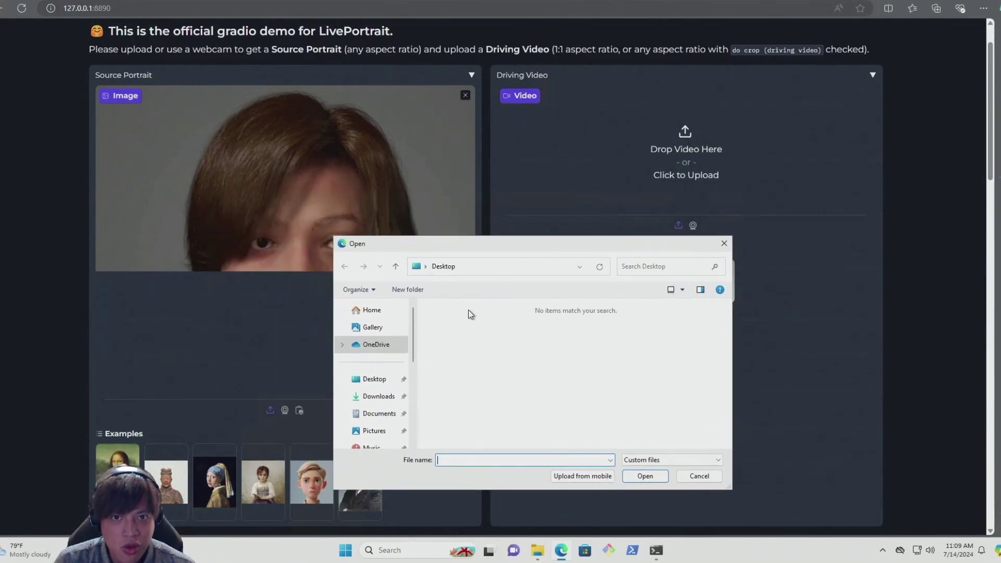
click(374, 430)
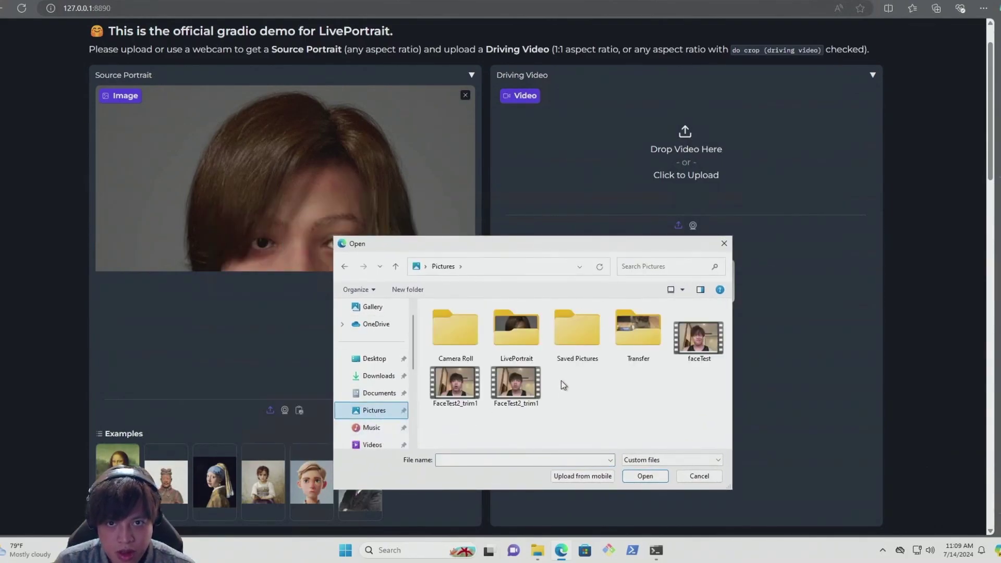
double_click(523, 384)
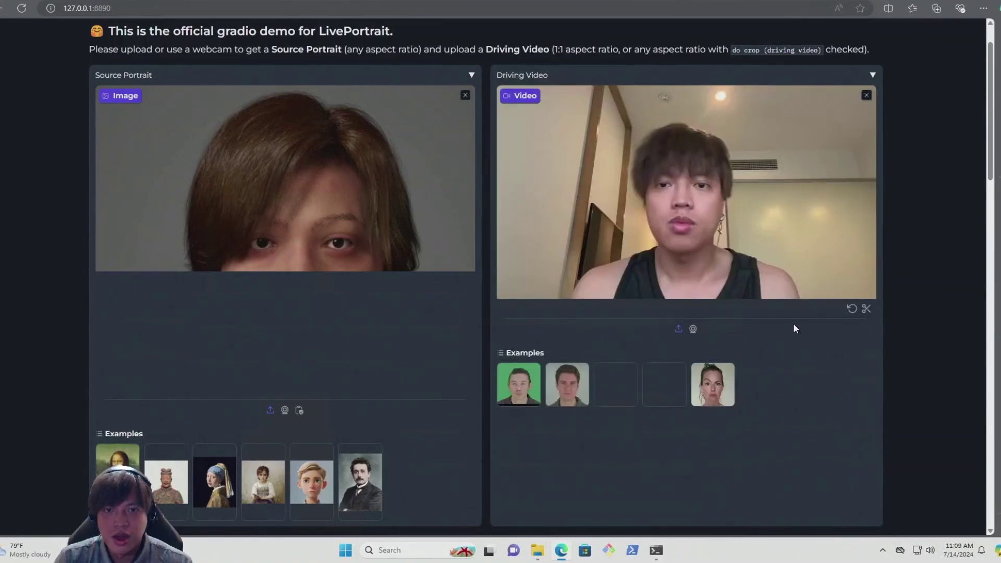
Remove that driving video and load a different webcam clip in its place
click(867, 97)
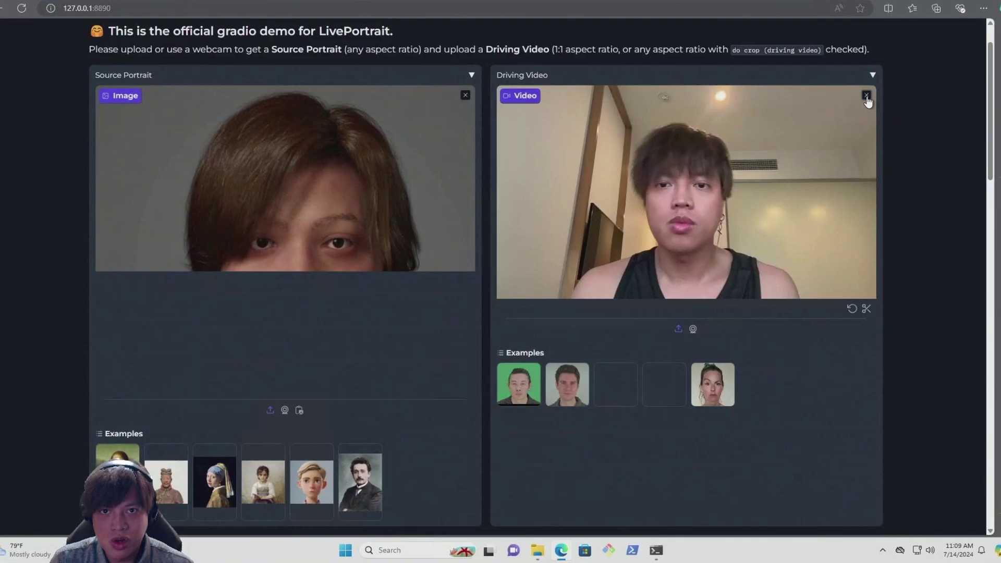
click(684, 131)
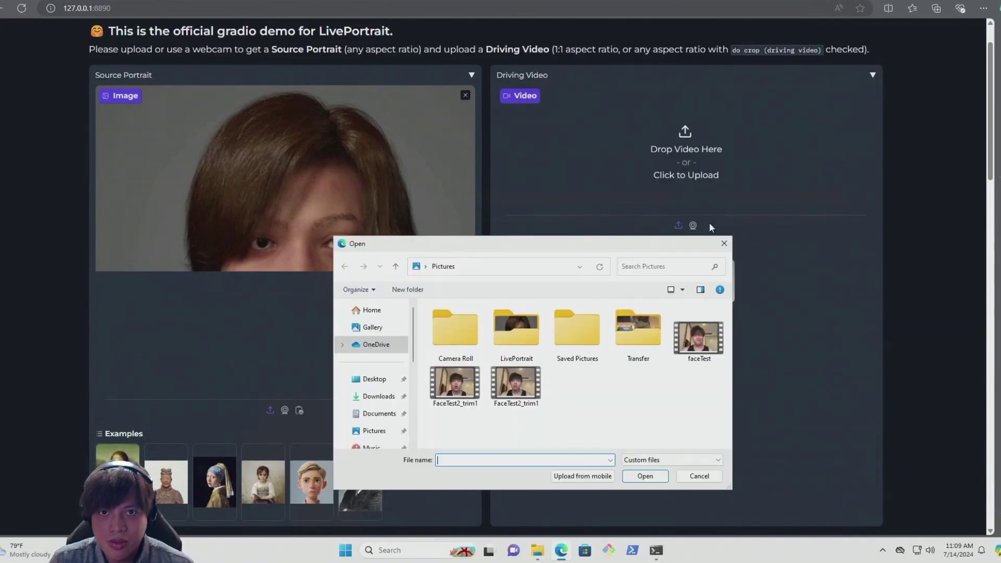
double_click(700, 331)
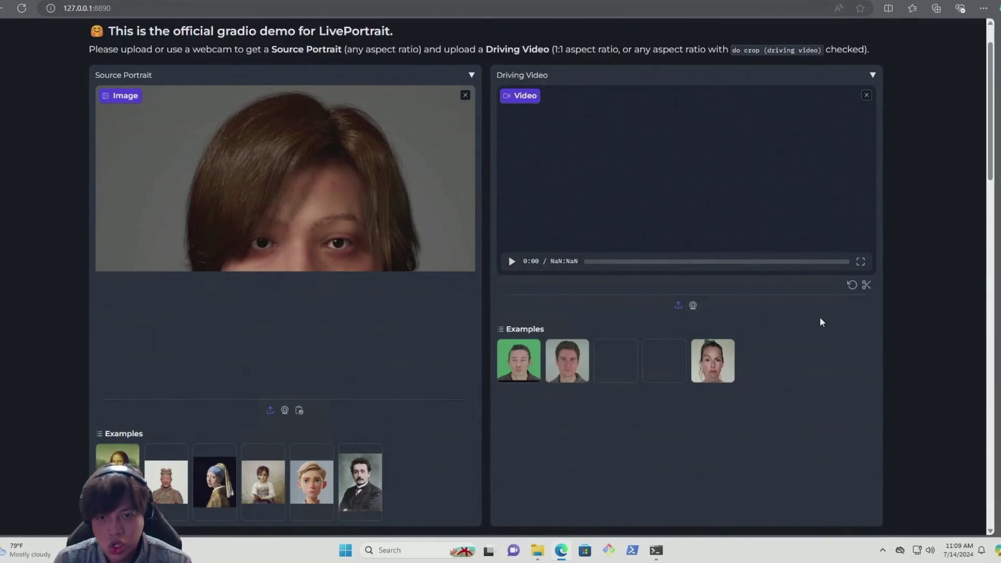
scroll(820, 317, down, 1)
scroll(820, 317, up, 2)
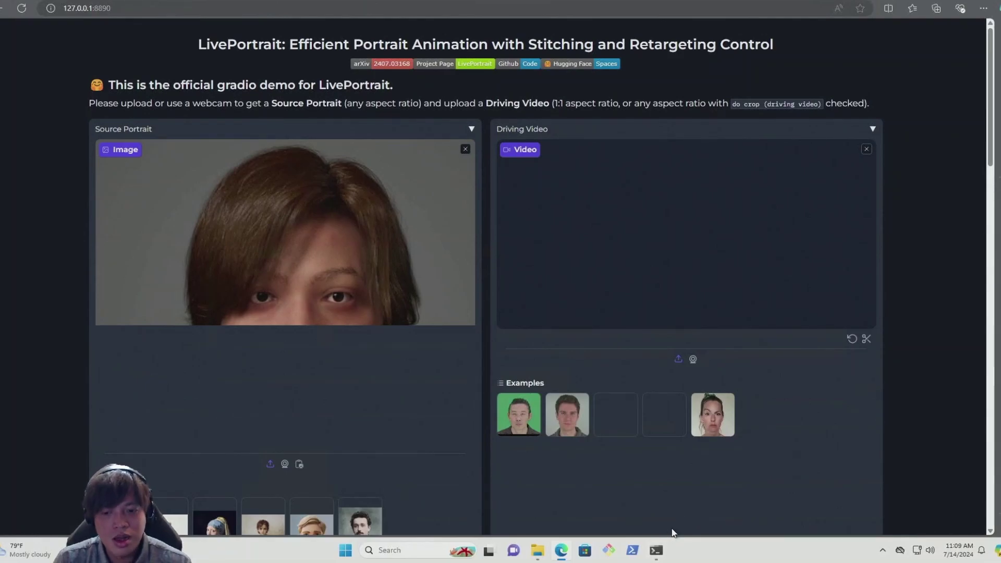
click(658, 550)
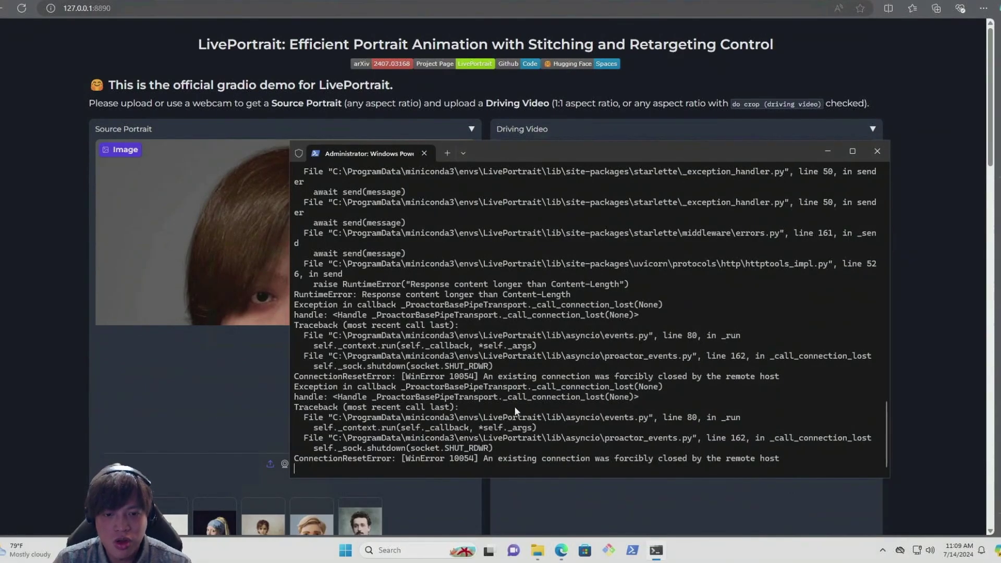
click(658, 550)
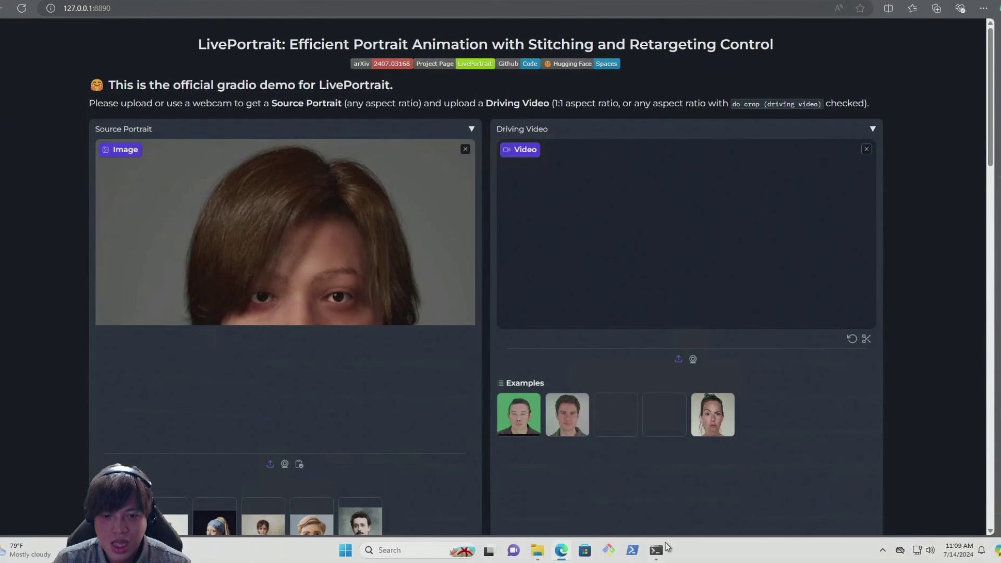
mouse_move(733, 308)
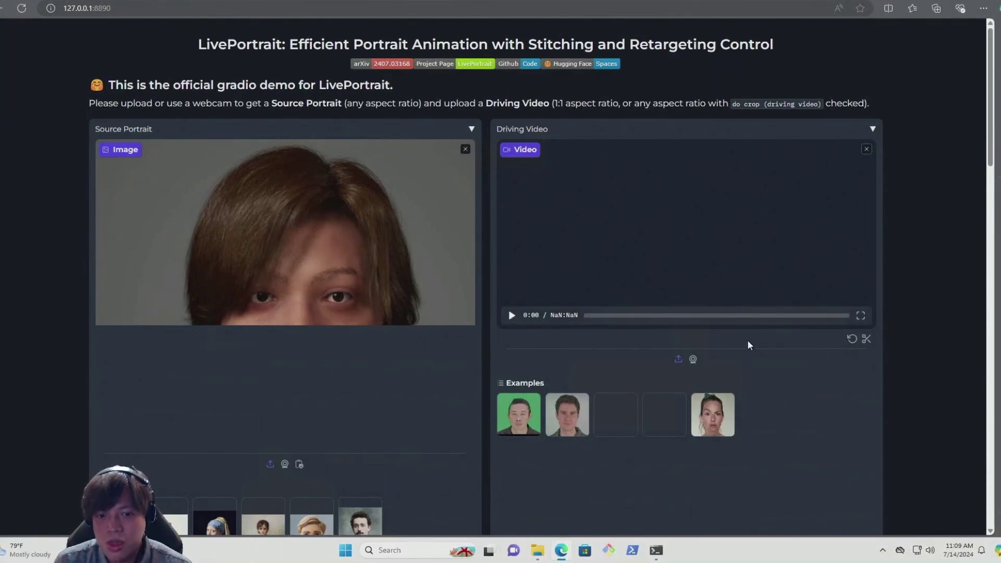
scroll(751, 354, down, 6)
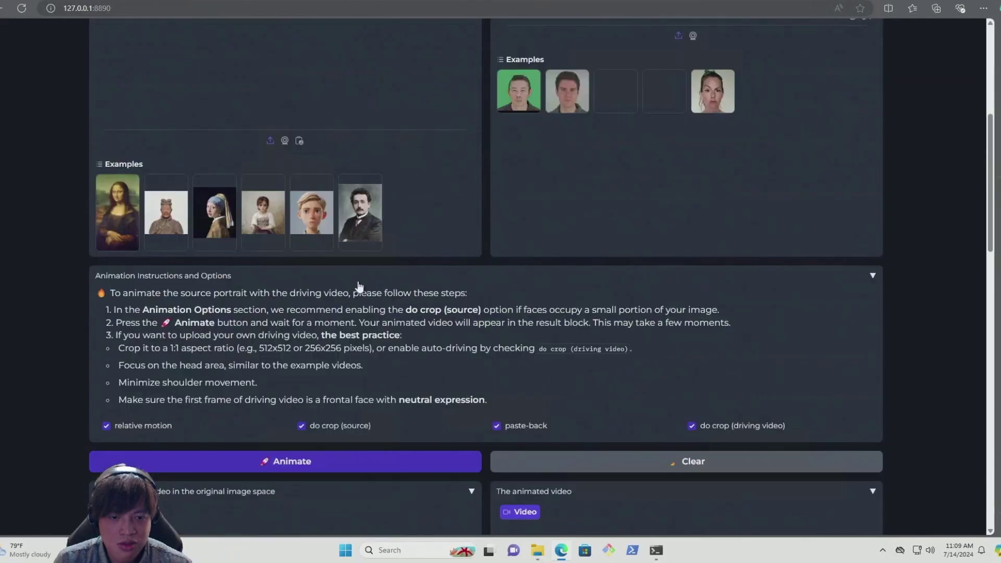
Run Animate on the MetaHuman portrait with the loaded driving video
scroll(358, 286, down, 4)
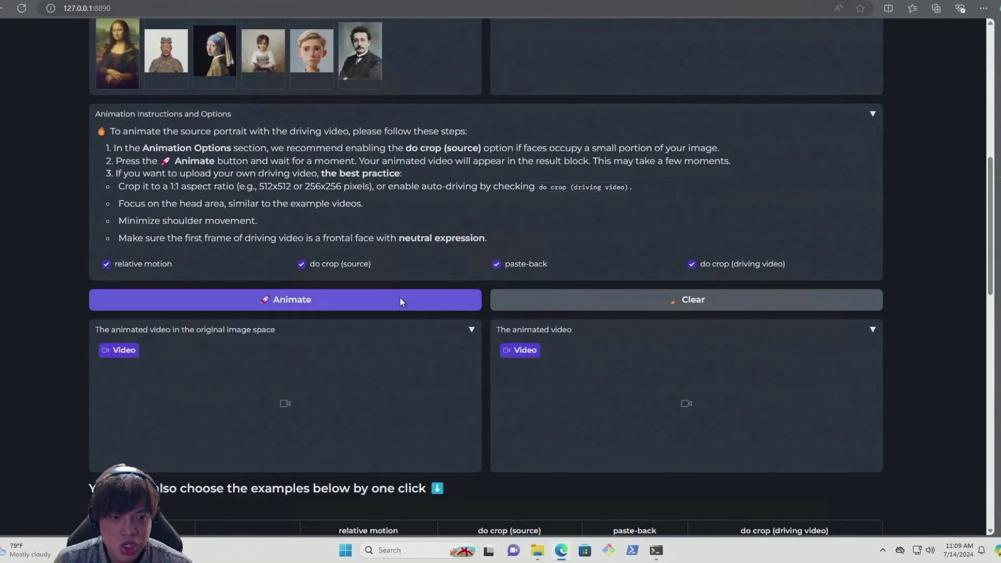
click(295, 254)
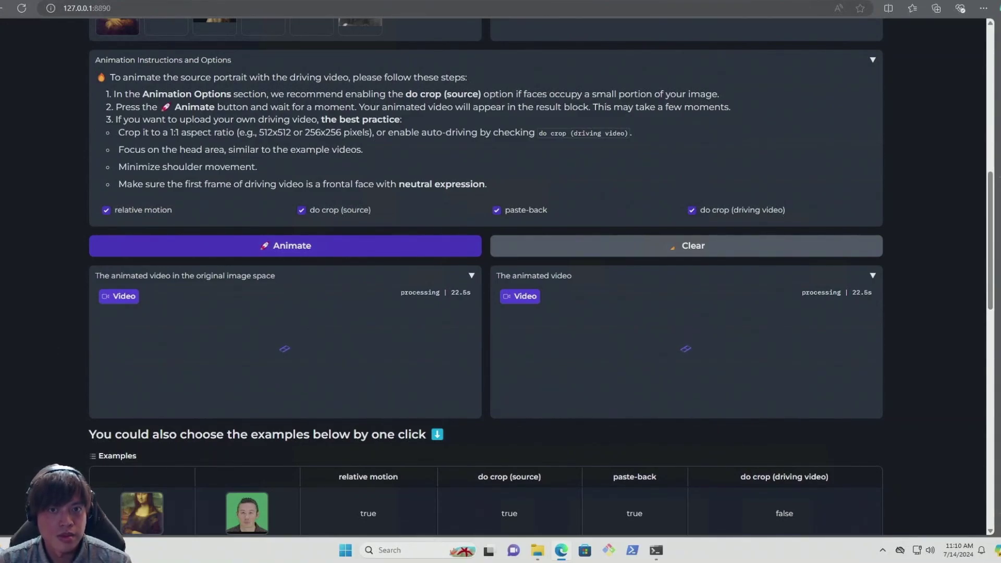
Play the finished animated portrait result video
scroll(410, 382, down, 2)
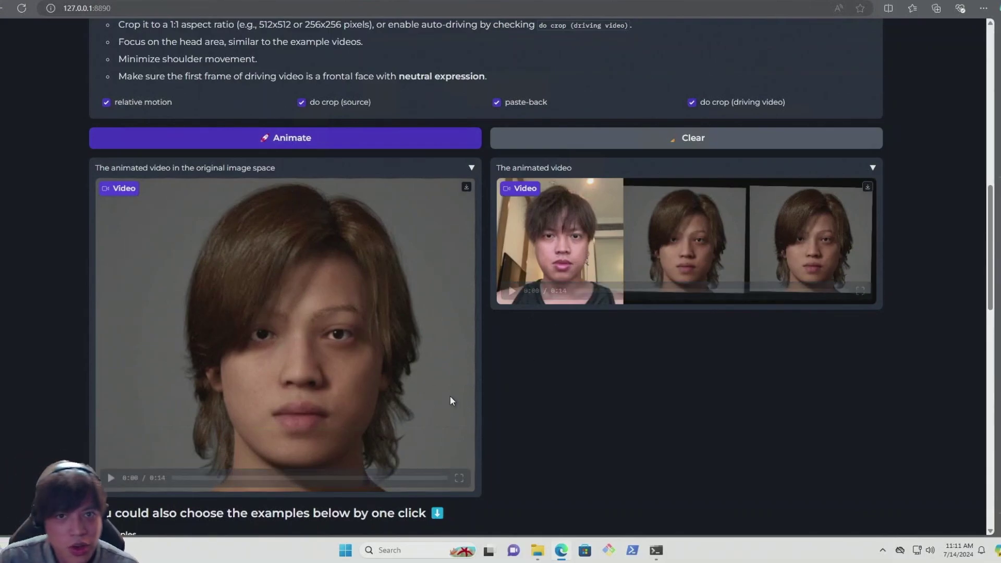
mouse_move(283, 327)
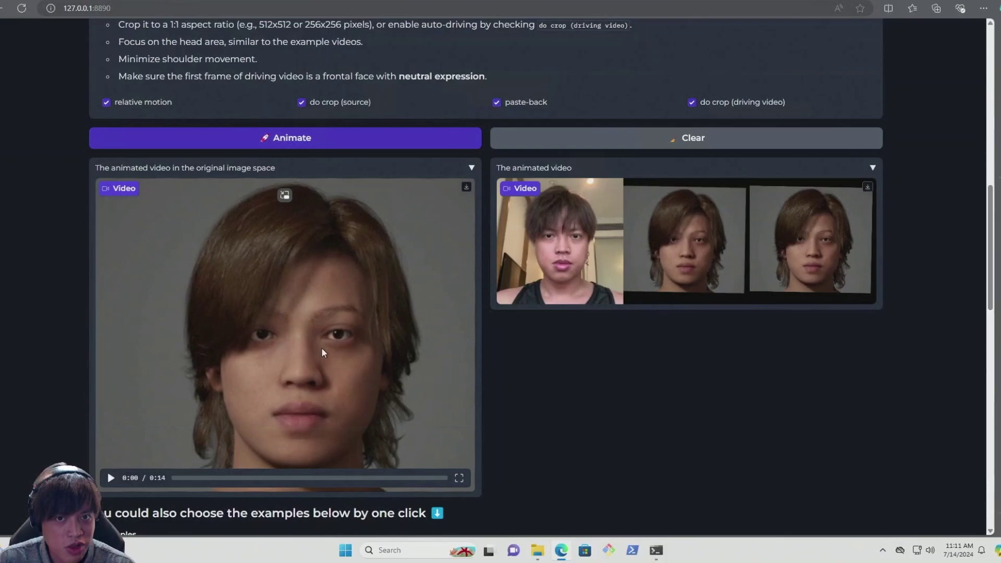
click(109, 478)
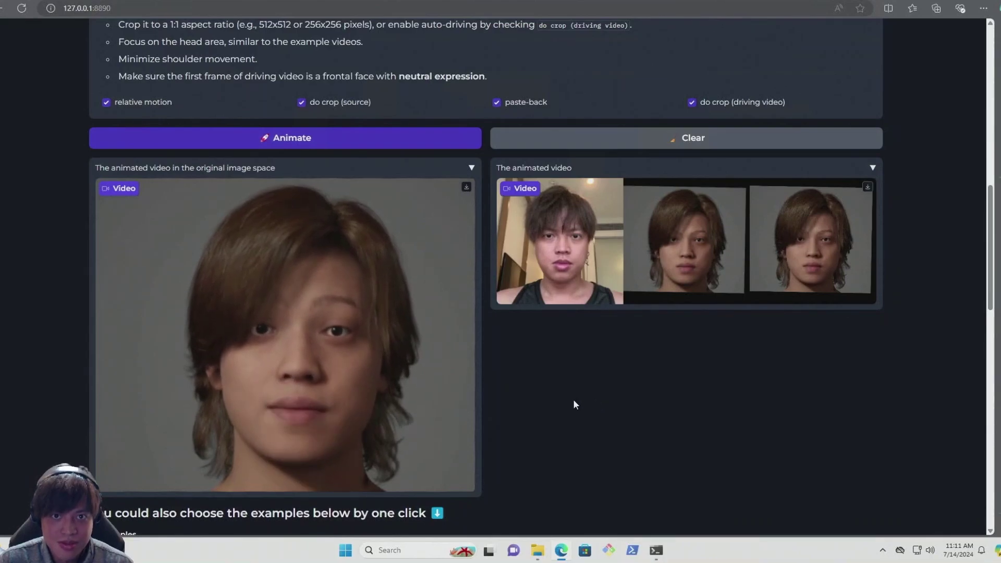
Play the side-by-side comparison video in fullscreen
mouse_move(427, 380)
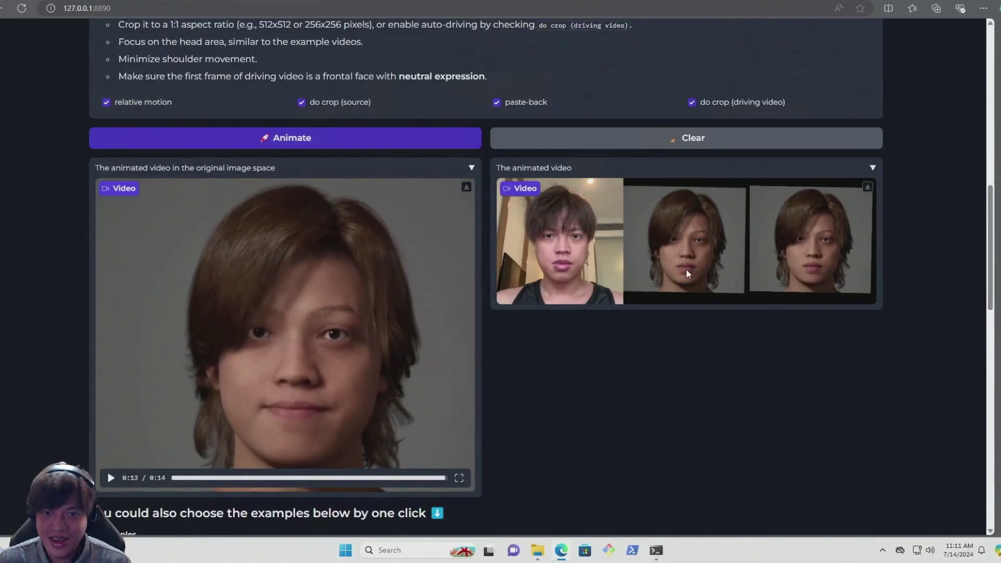
mouse_move(670, 247)
click(511, 293)
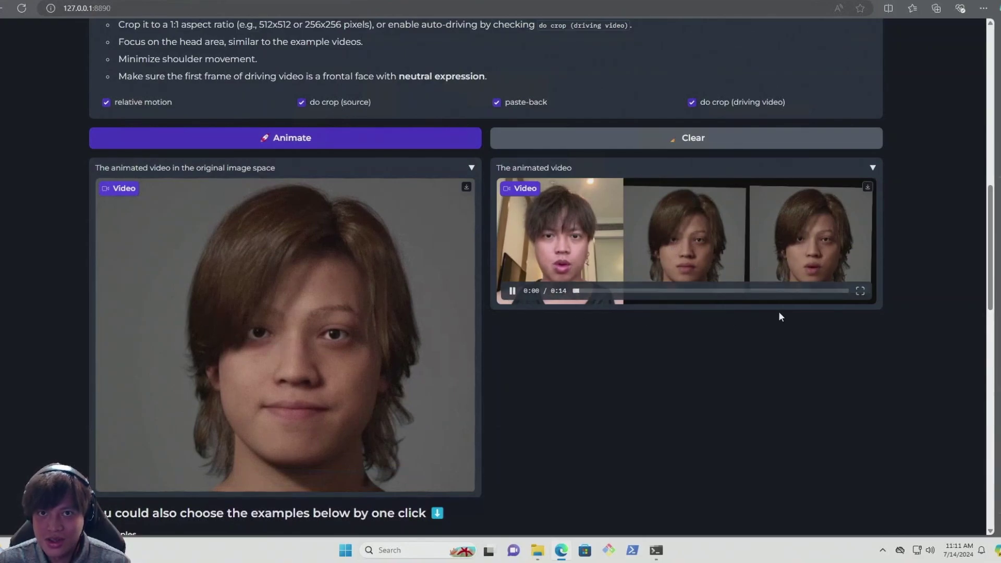
click(860, 291)
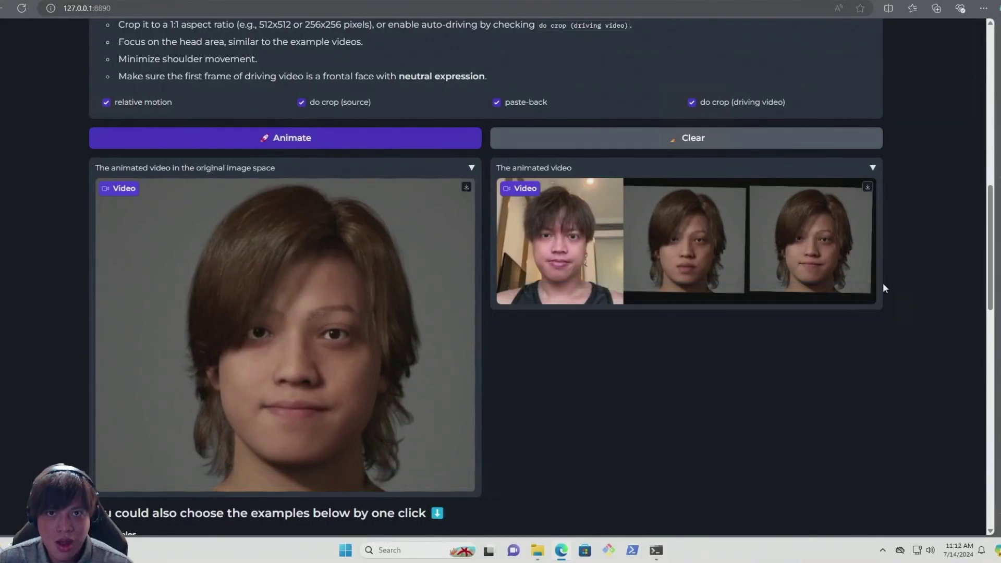
Remove the current driving video and reload the webcam clip
scroll(826, 355, up, 15)
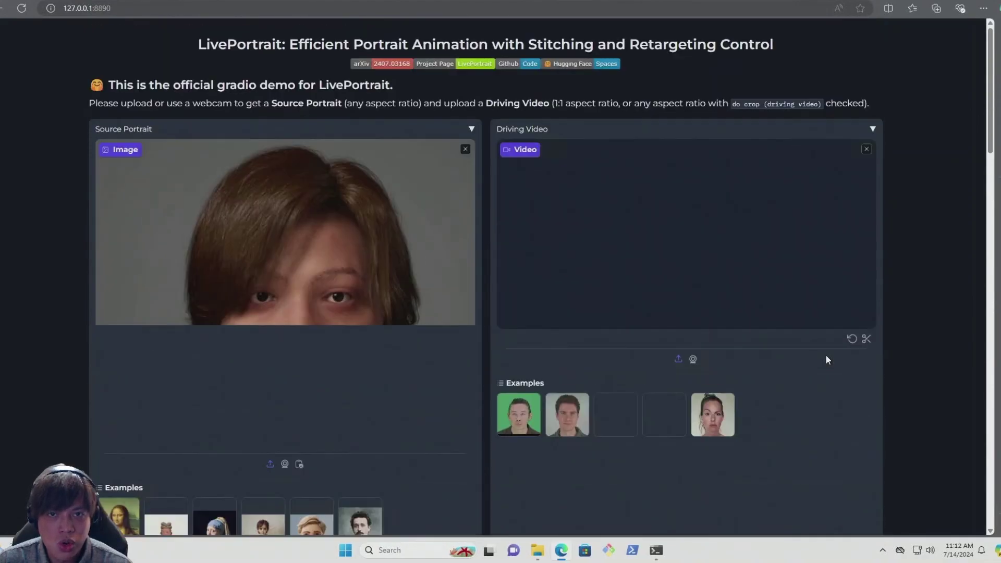
click(867, 149)
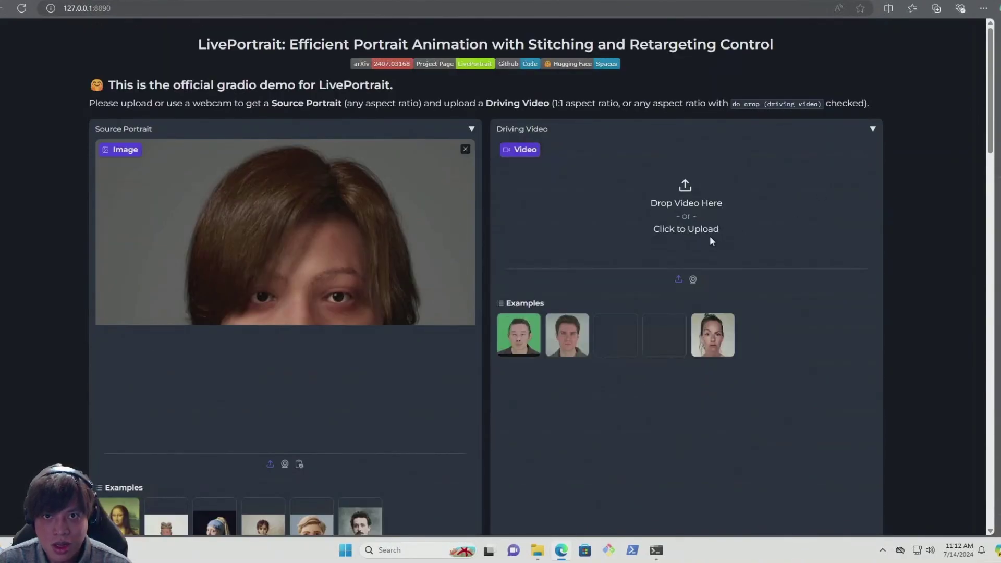
click(692, 194)
double_click(514, 394)
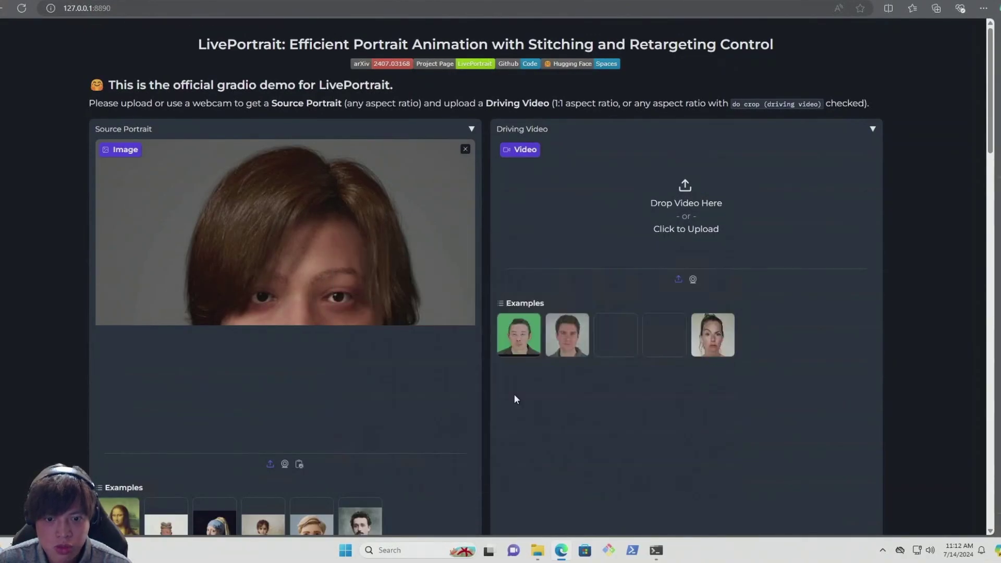
Run Animate again to regenerate the portrait and comparison videos
scroll(858, 391, down, 3)
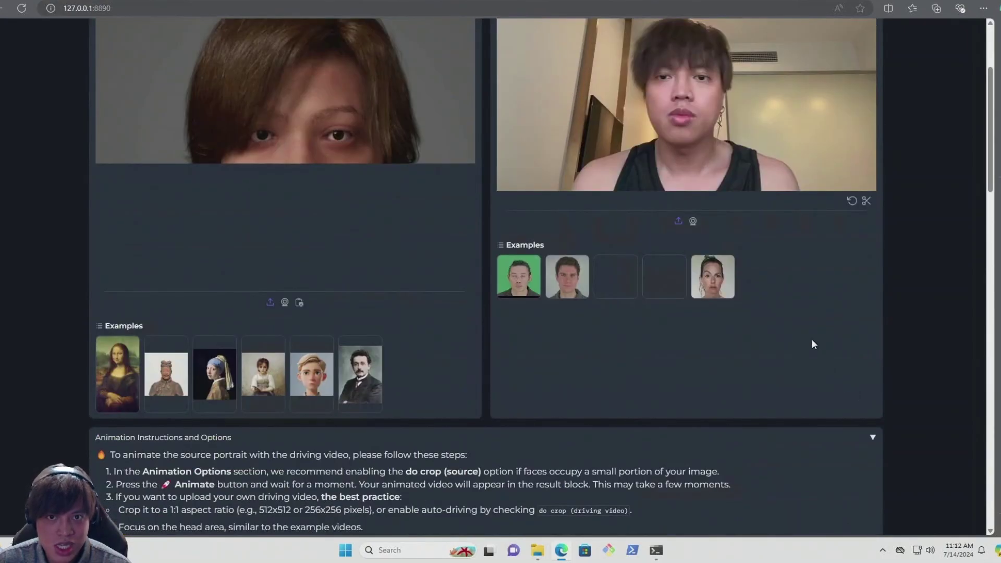
scroll(820, 322, down, 5)
scroll(351, 306, down, 1)
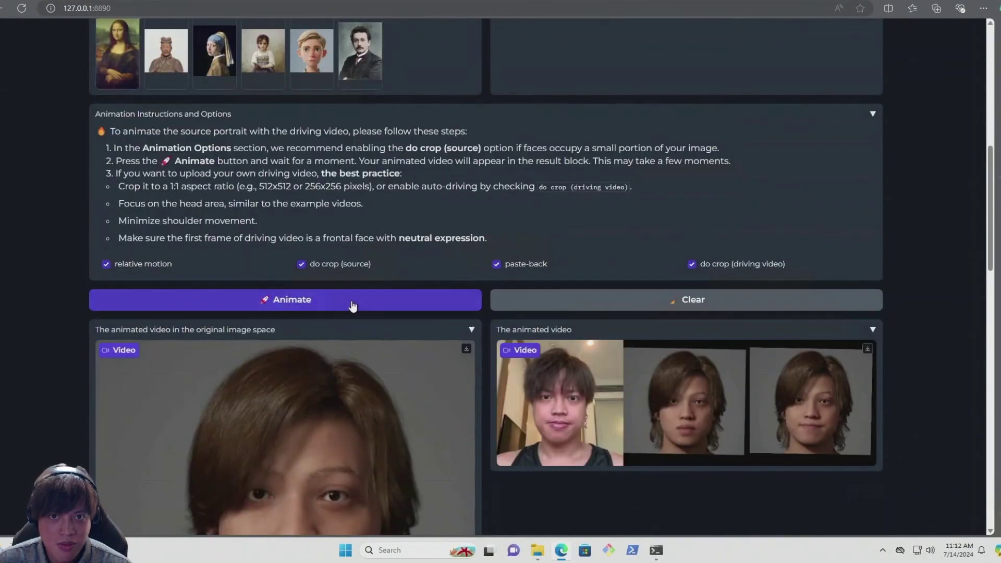
scroll(568, 235, up, 10)
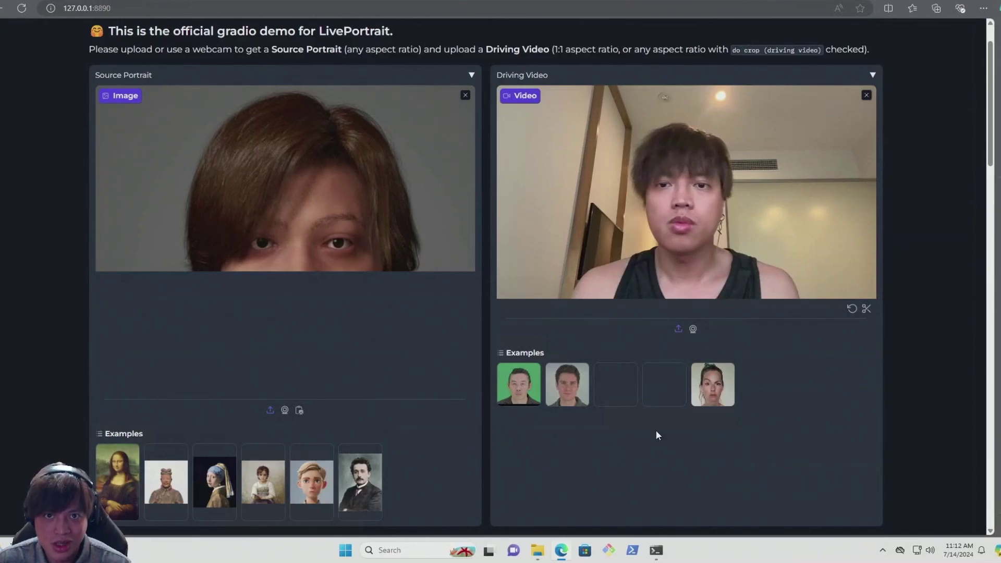
scroll(642, 433, down, 7)
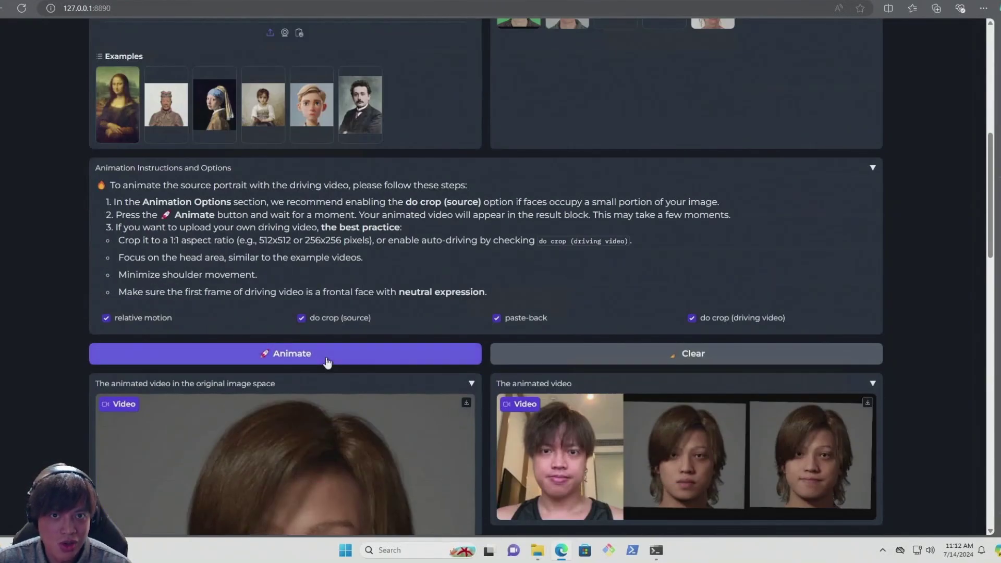
click(328, 361)
scroll(646, 295, down, 5)
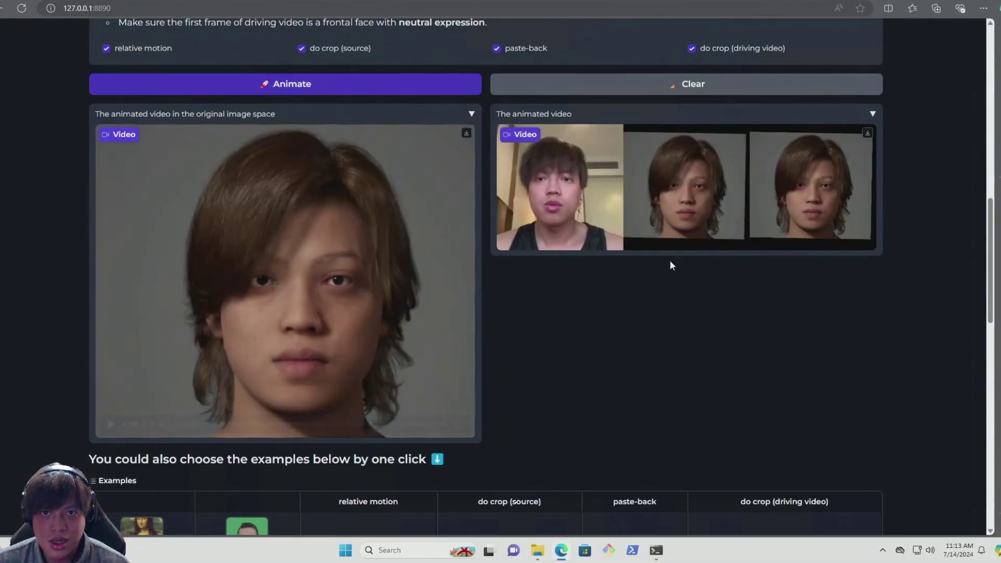
mouse_move(843, 182)
click(860, 237)
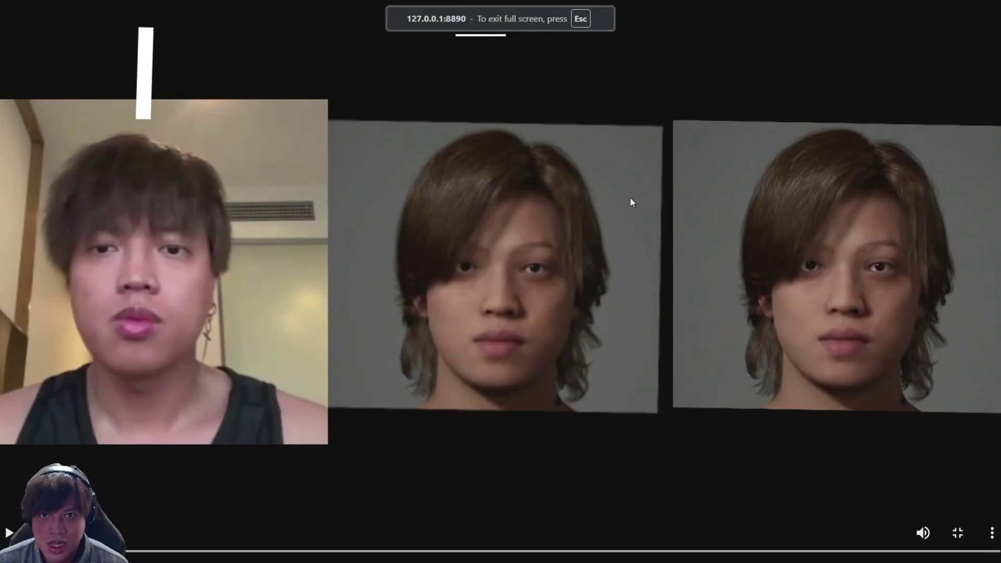
click(586, 192)
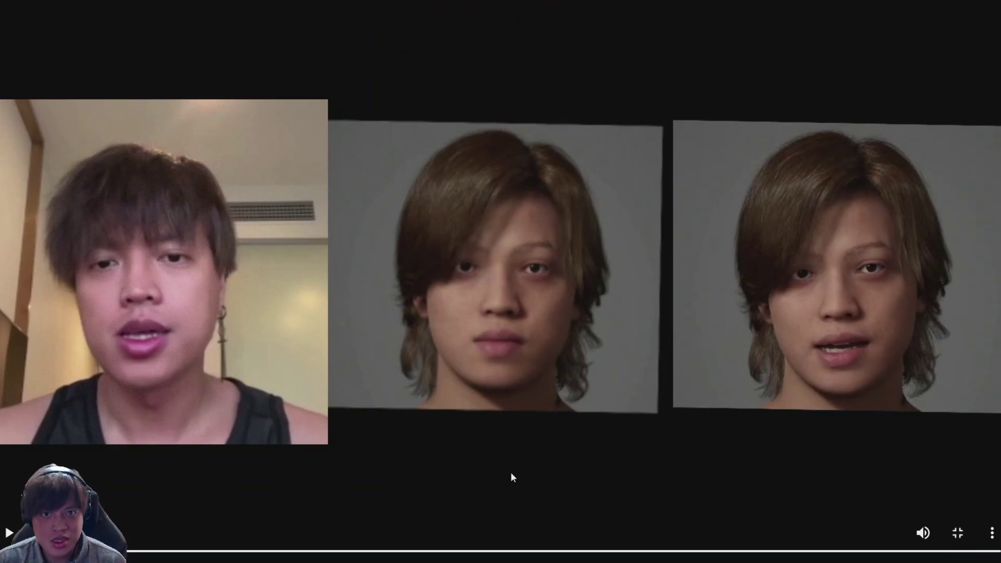
key(space)
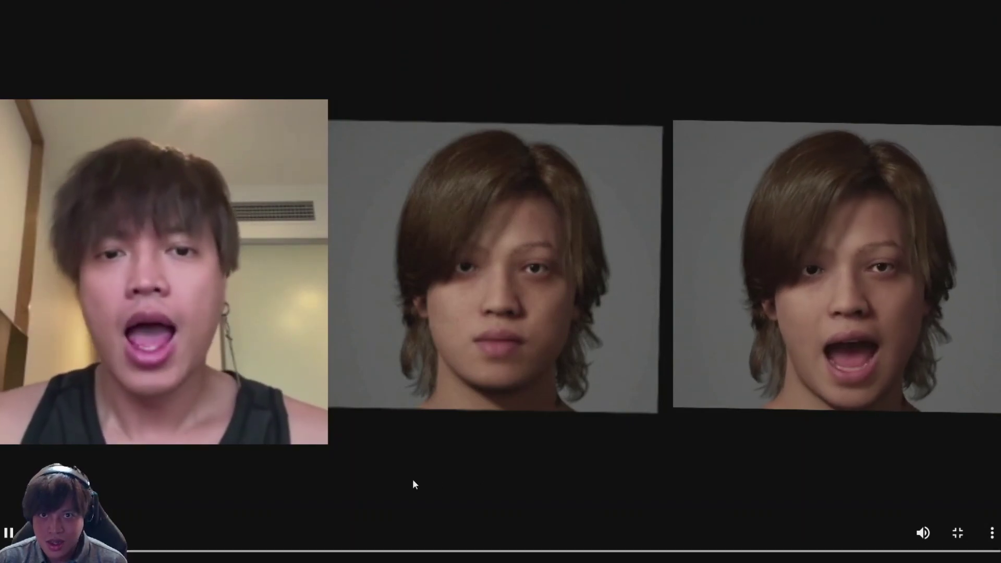